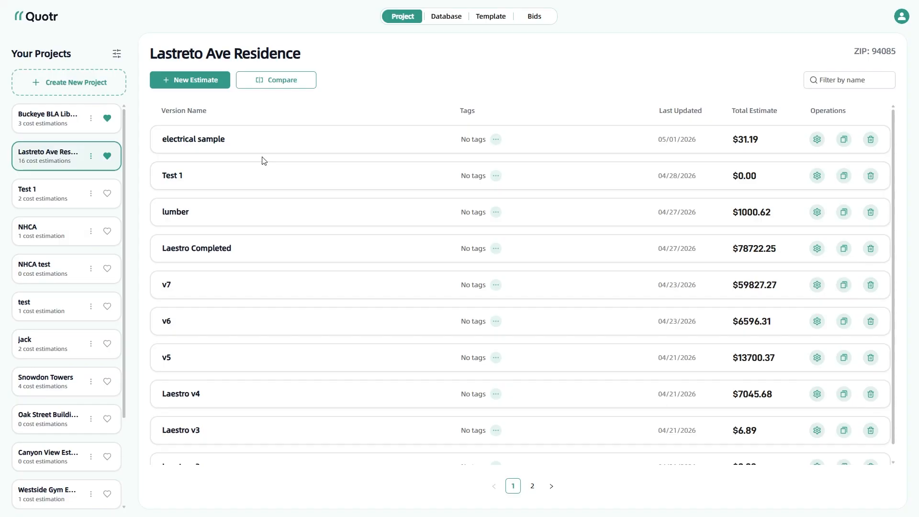
pyautogui.click(95, 91)
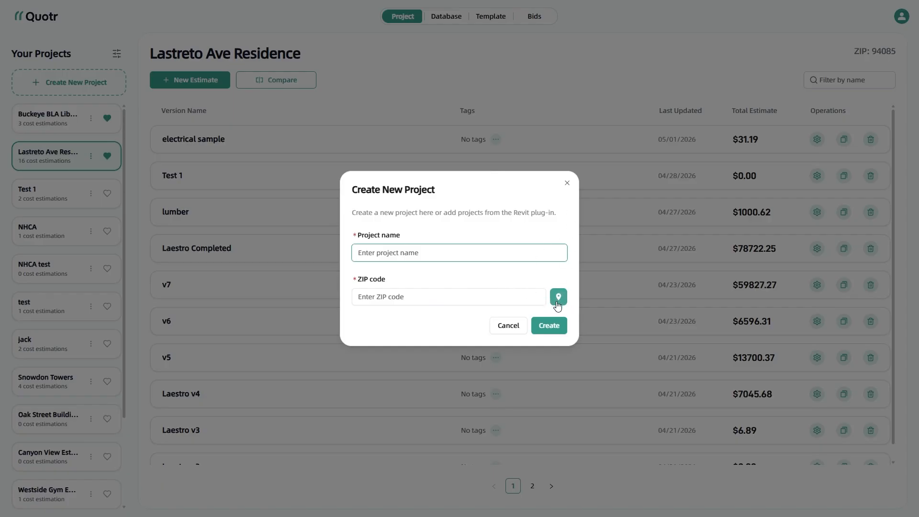
pyautogui.click(568, 184)
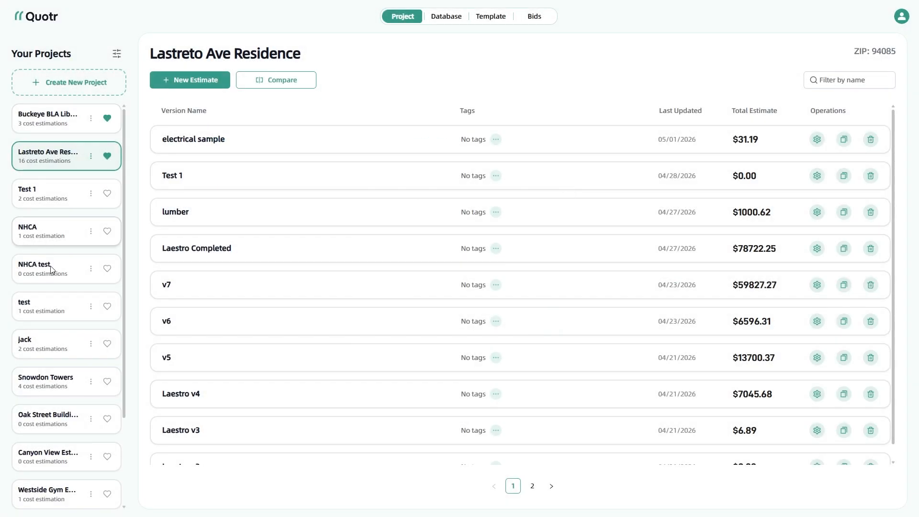
pyautogui.click(51, 265)
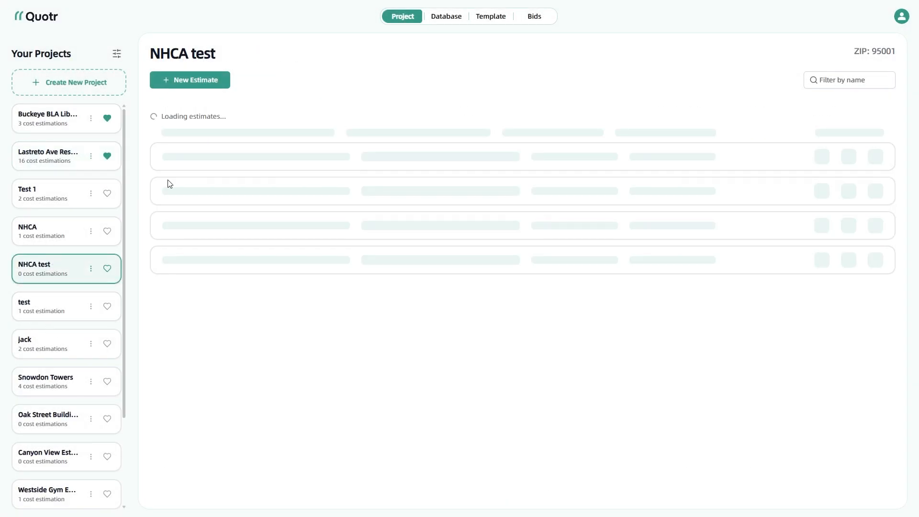
pyautogui.click(202, 81)
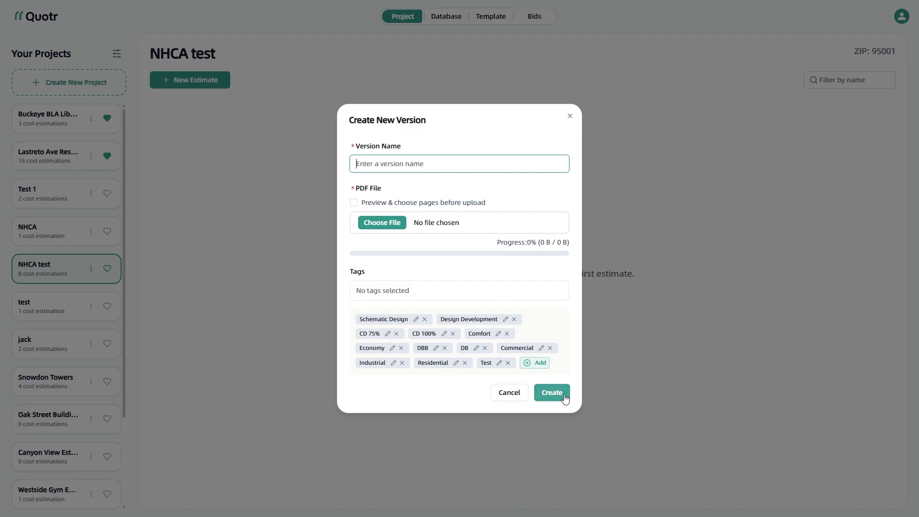
pyautogui.click(257, 275)
pyautogui.click(509, 392)
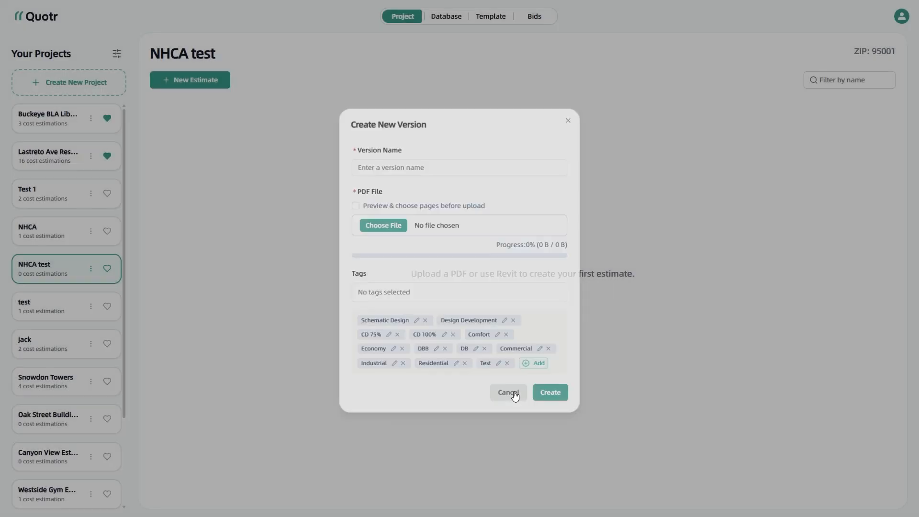
# Open the Laestro v3 estimate with the $6.89 total in the Lastreto Ave Residence project
pyautogui.click(62, 156)
pyautogui.scroll(-1, 331, 406)
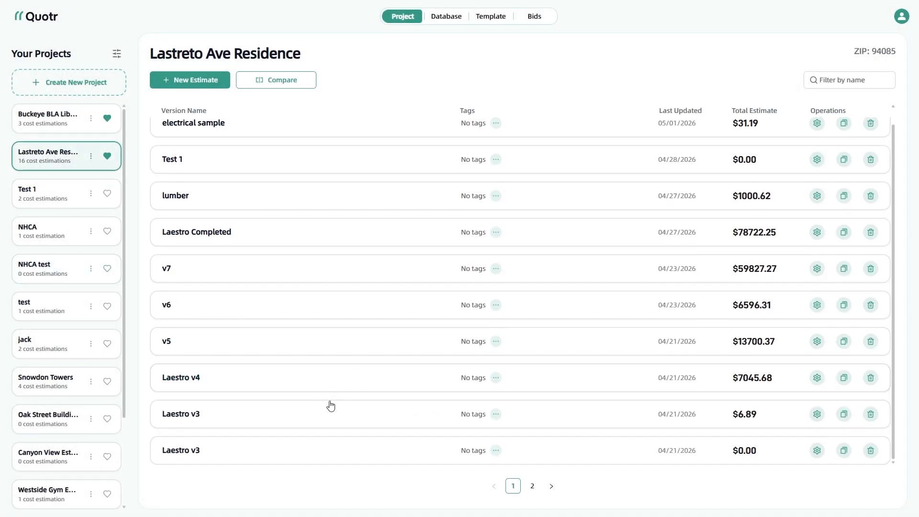
pyautogui.click(230, 419)
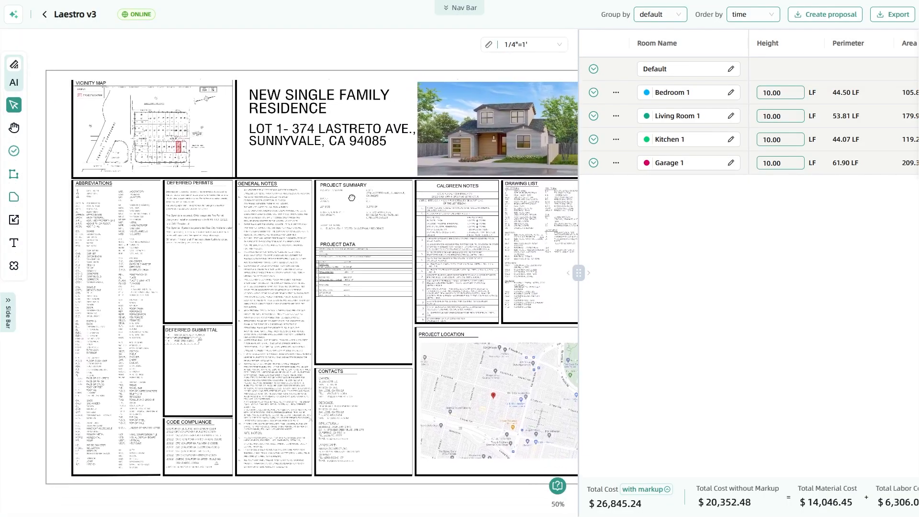
# Examine Bedroom 1's itemised materials list in the estimate table and return to the room list
pyautogui.moveTo(579, 273); pyautogui.dragTo(390, 261)
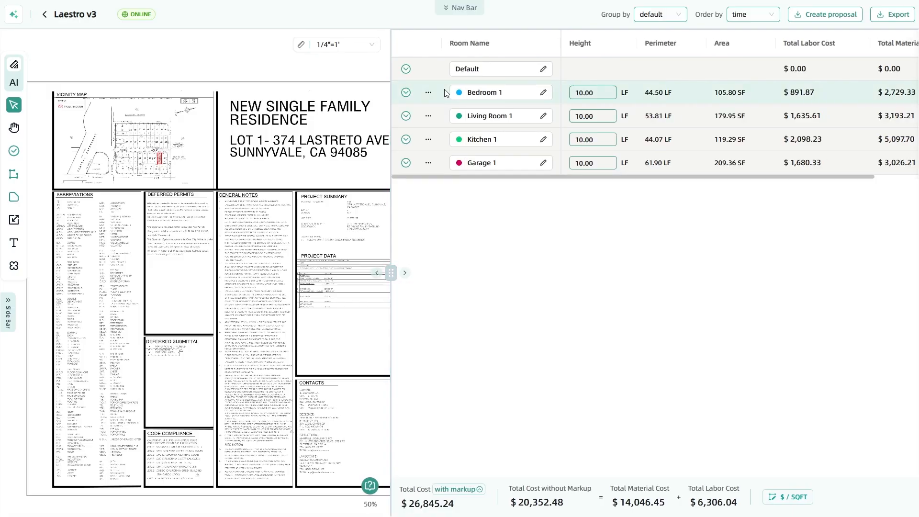
pyautogui.click(406, 93)
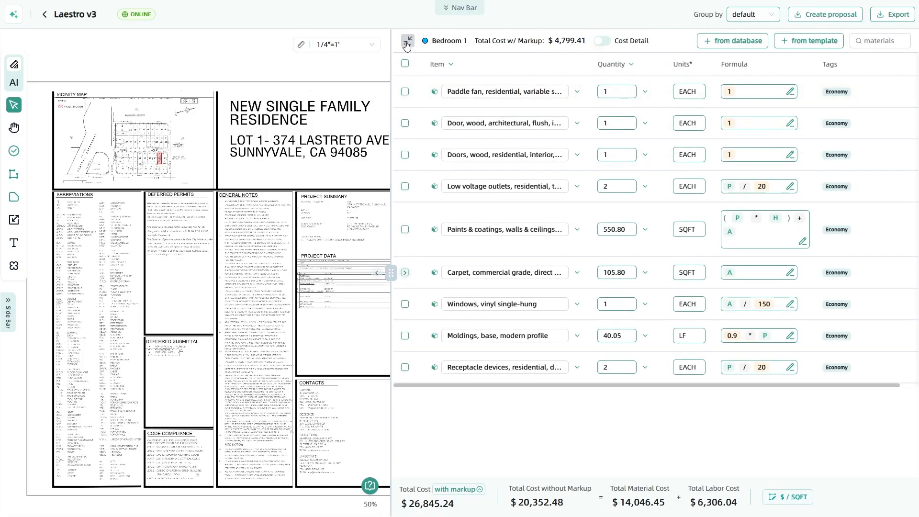
pyautogui.click(601, 42)
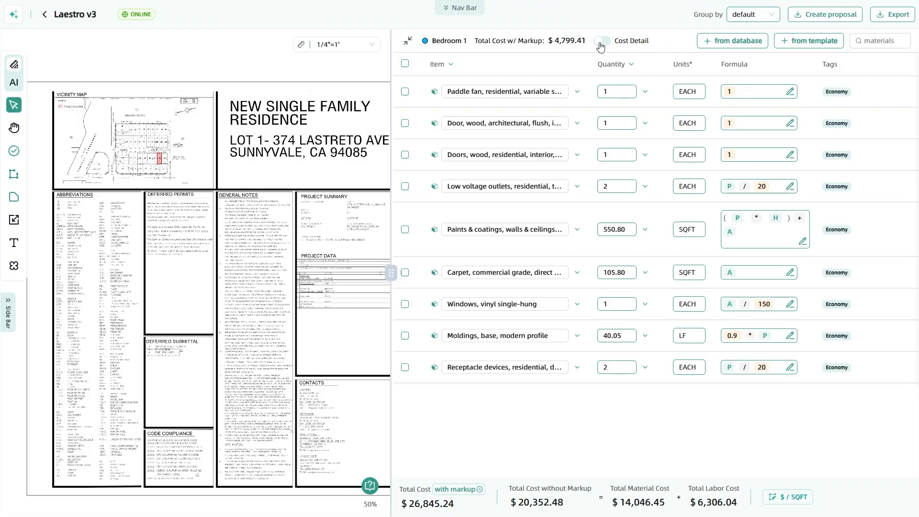
pyautogui.click(602, 42)
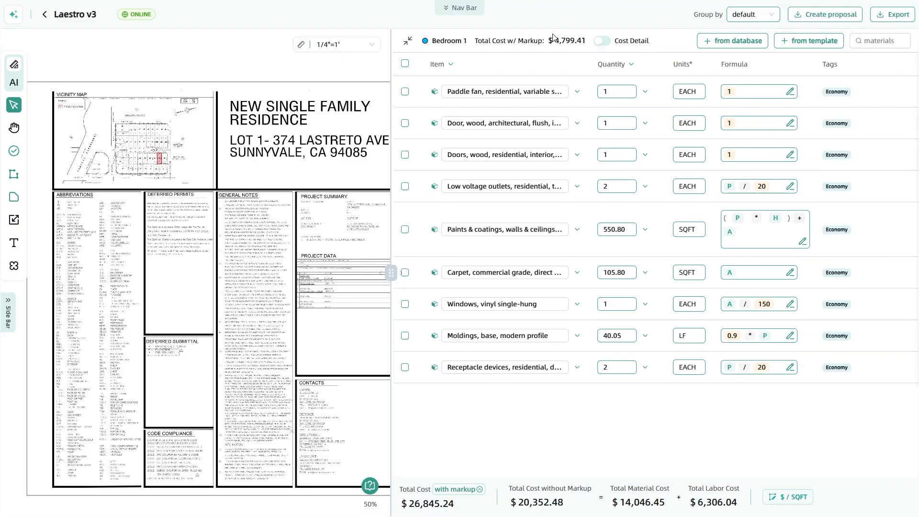
pyautogui.click(407, 41)
pyautogui.click(405, 273)
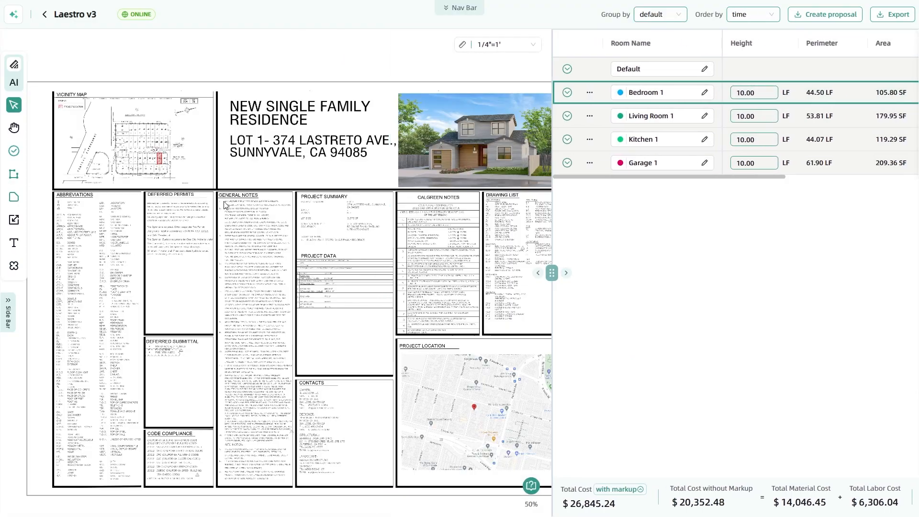
# Open Page 3 - A2.1 and delete the Kitchen, Living Room, Garage and Bedroom takeoffs from the first floor plan
pyautogui.moveTo(559, 276); pyautogui.dragTo(635, 279)
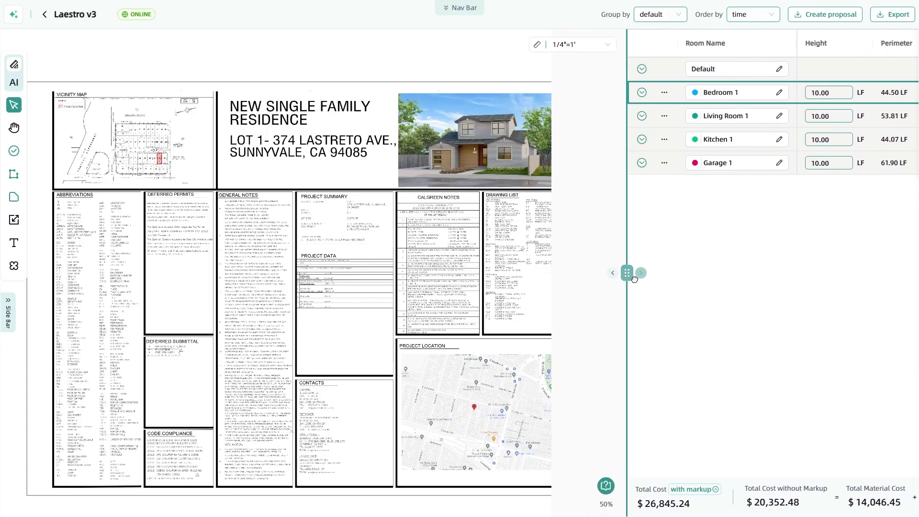
pyautogui.click(18, 317)
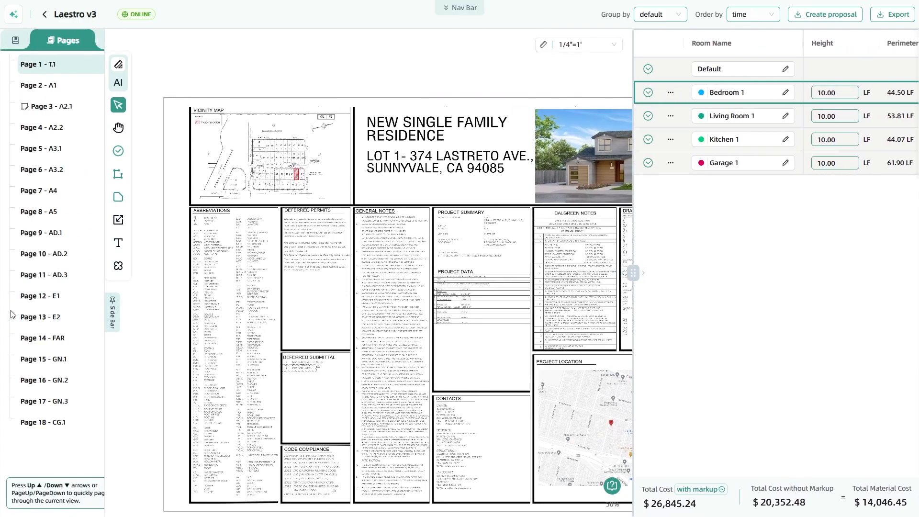
pyautogui.click(64, 107)
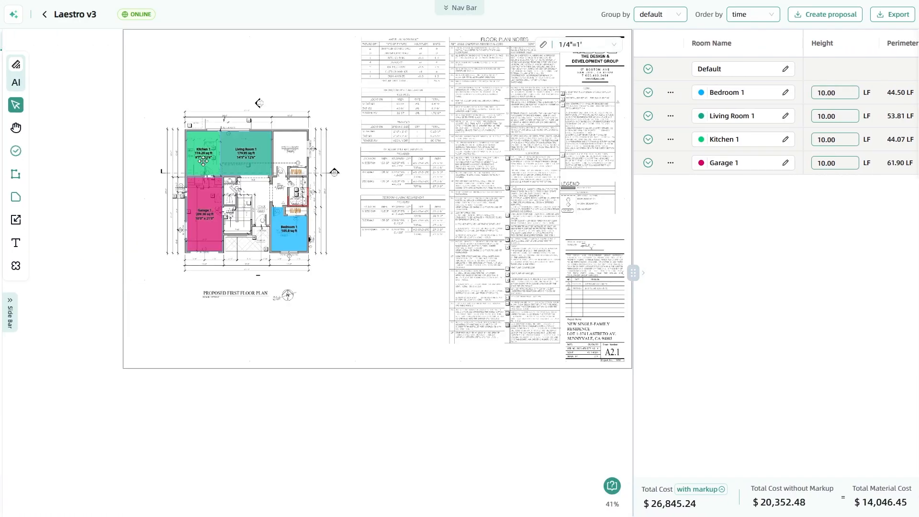
pyautogui.moveTo(176, 99); pyautogui.dragTo(375, 269)
pyautogui.press('Delete')
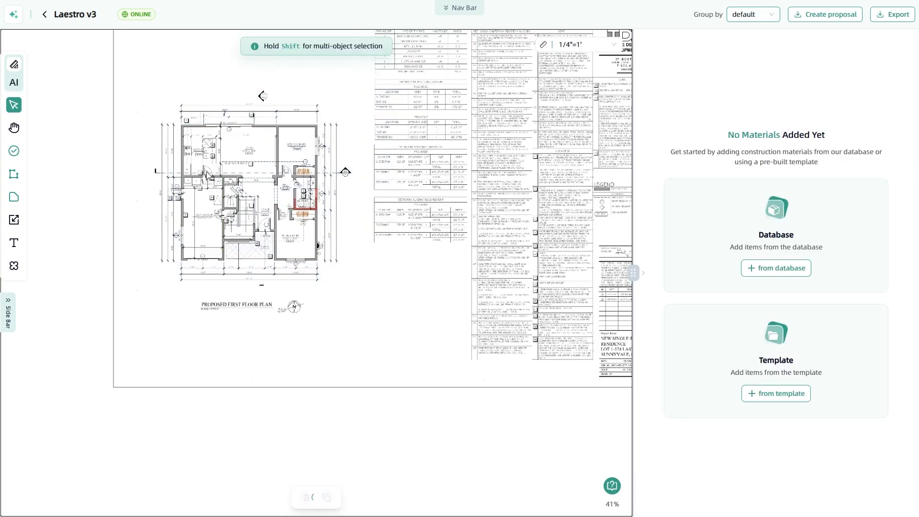
# Check the Count tool's marker symbol, group, color and size options
pyautogui.scroll(5, 288, 215)
pyautogui.scroll(3, 288, 216)
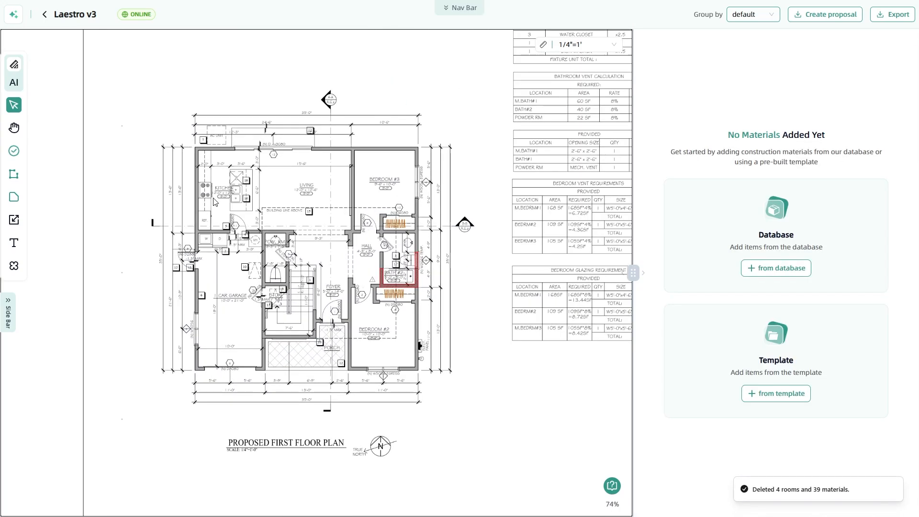
pyautogui.click(14, 153)
pyautogui.click(13, 155)
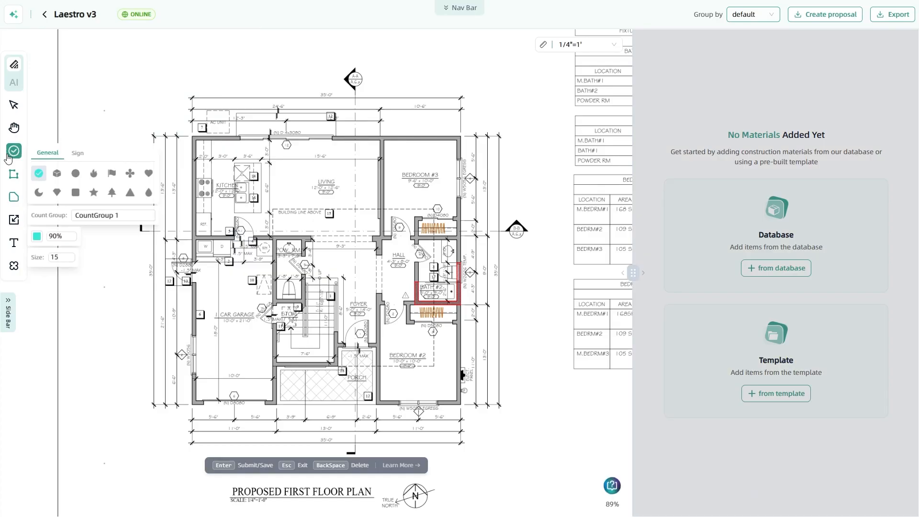
pyautogui.click(12, 155)
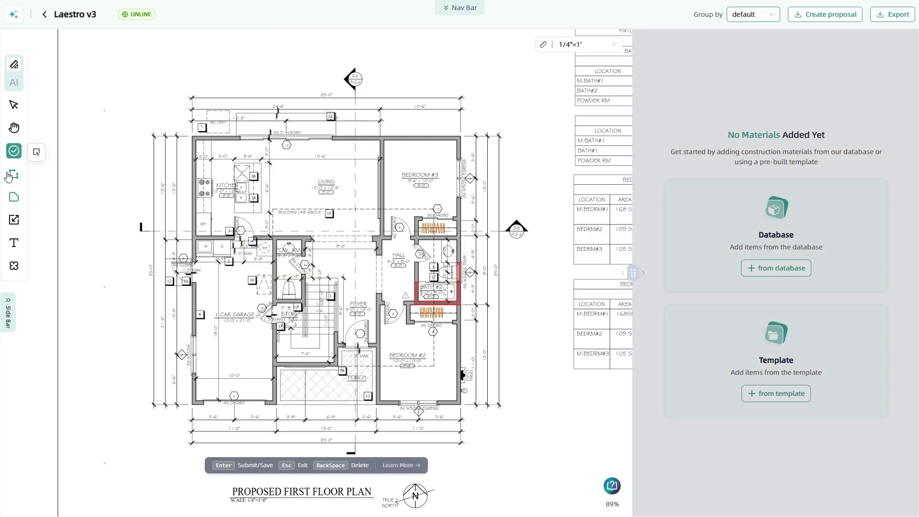
# Draw a polyline about 34'1" long down the exterior wall beside the kitchen and garage
pyautogui.click(14, 174)
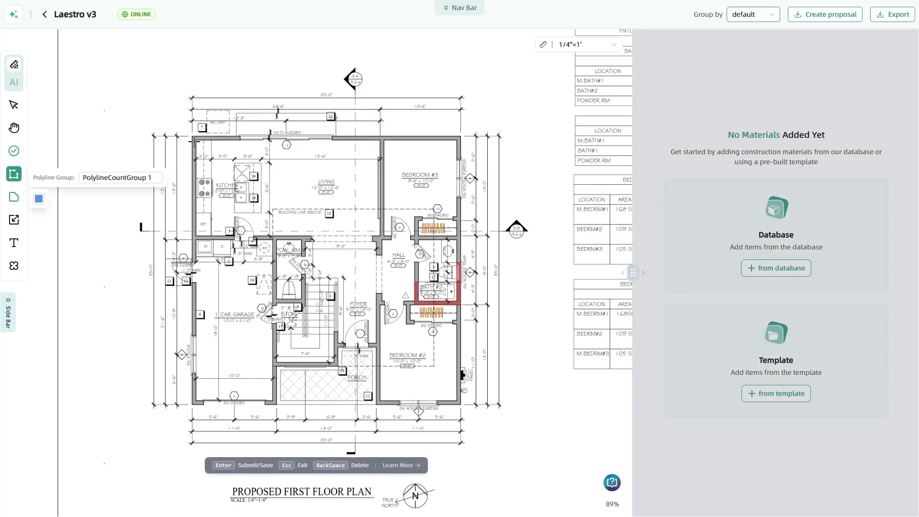
pyautogui.click(194, 140)
pyautogui.click(194, 392)
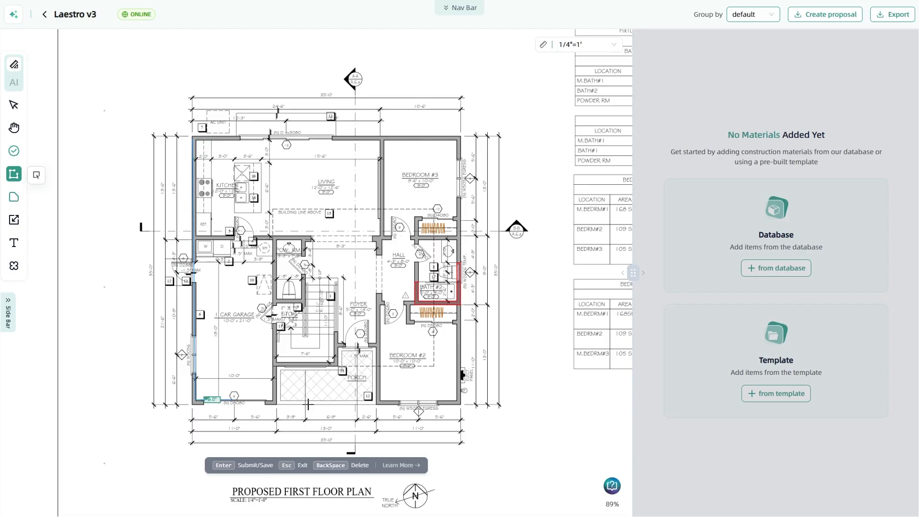
pyautogui.press('Return')
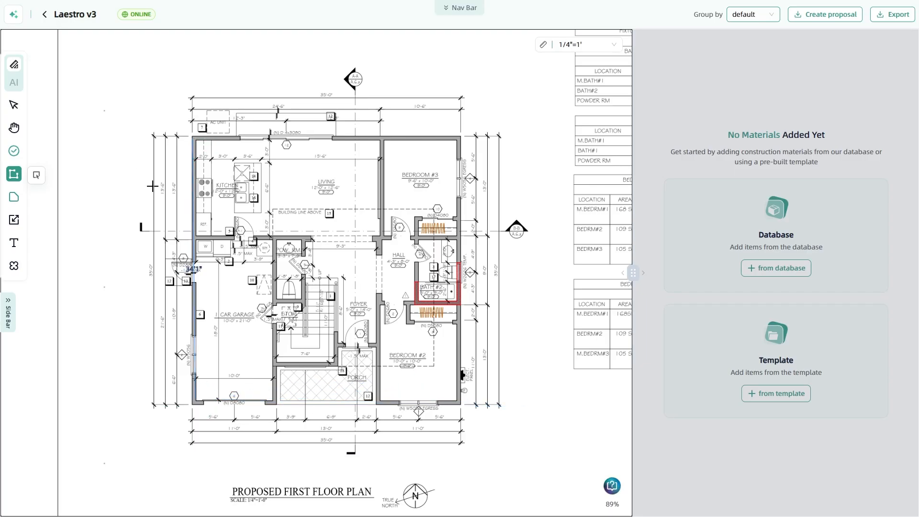
# Delete the polyline on the exterior wall beside the kitchen and garage
pyautogui.click(23, 107)
pyautogui.moveTo(168, 110)
pyautogui.mouseDown()
pyautogui.moveTo(255, 361)
pyautogui.moveTo(231, 446)
pyautogui.mouseUp()
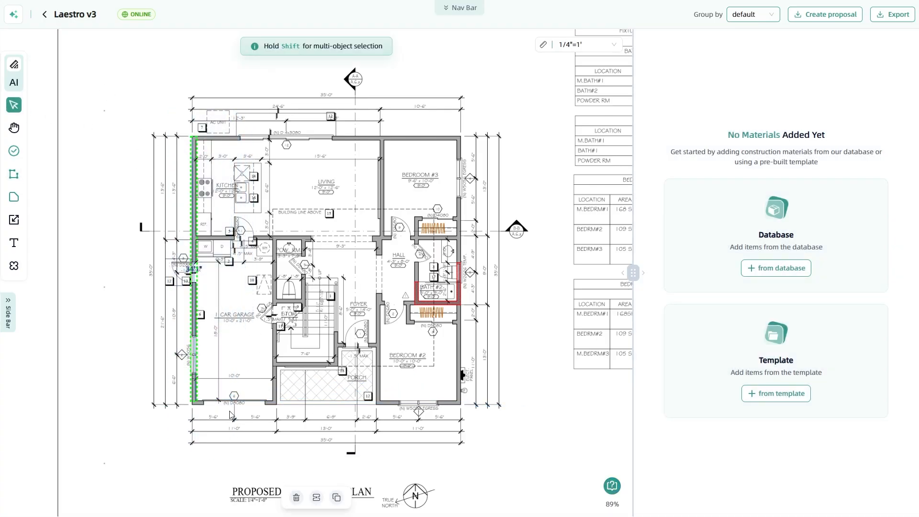
pyautogui.press('Delete')
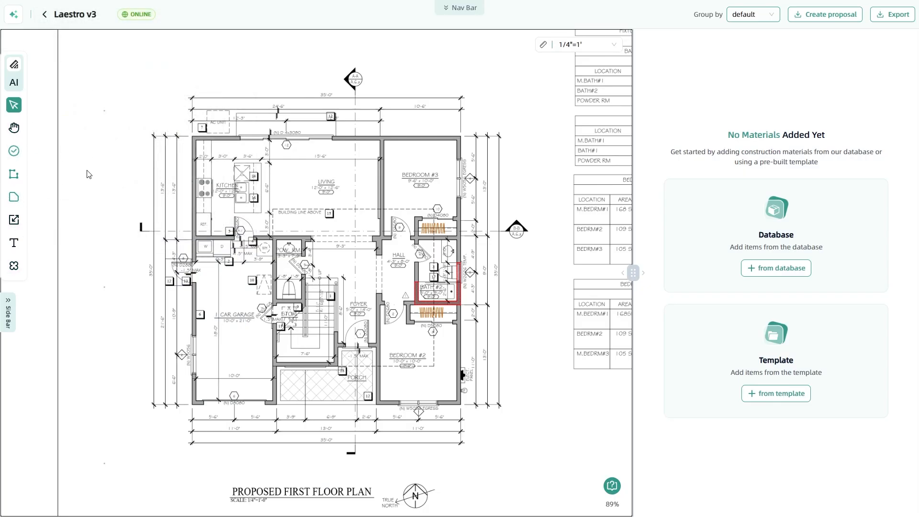
# Draw a polygon of about 298 sq ft covering the combined kitchen and living area
pyautogui.click(14, 197)
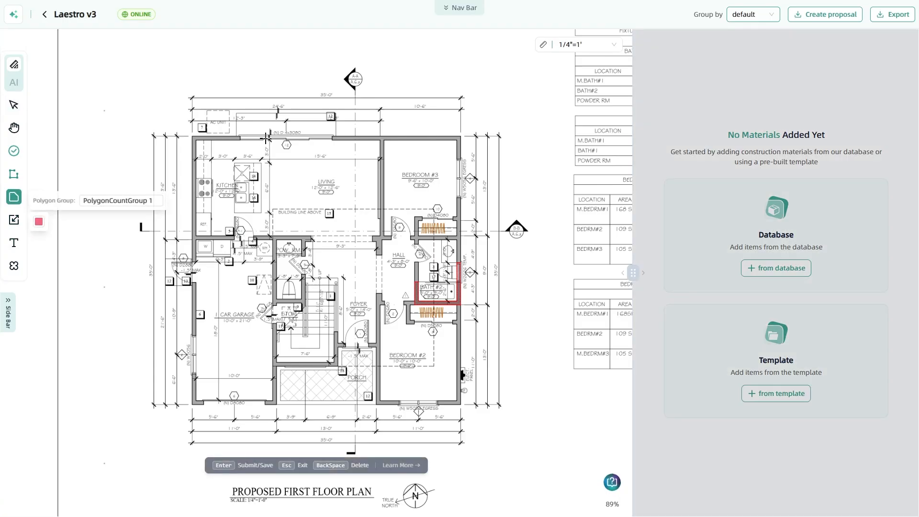
pyautogui.click(197, 140)
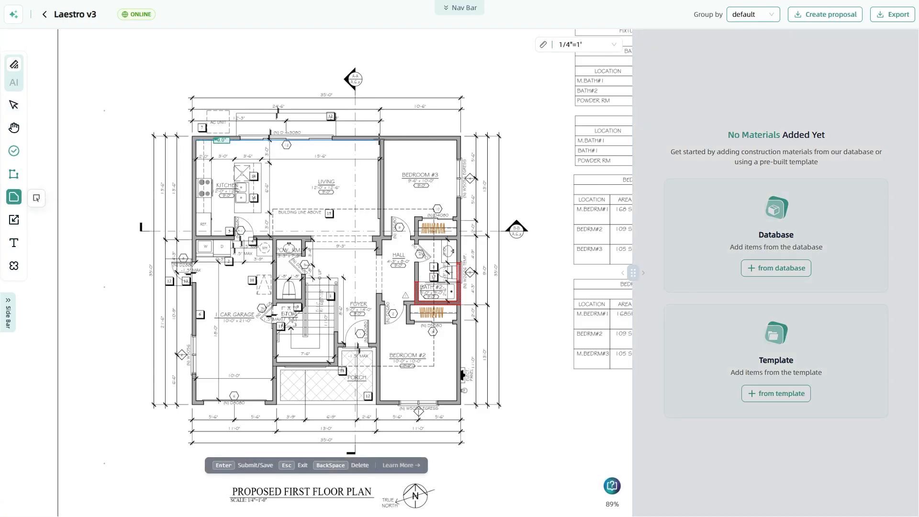
pyautogui.click(380, 140)
pyautogui.click(380, 235)
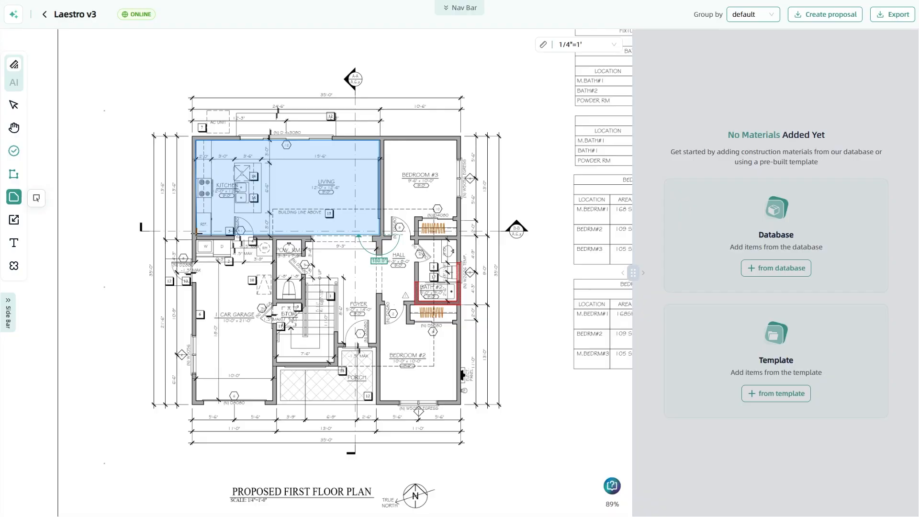
pyautogui.click(198, 235)
pyautogui.press('Return')
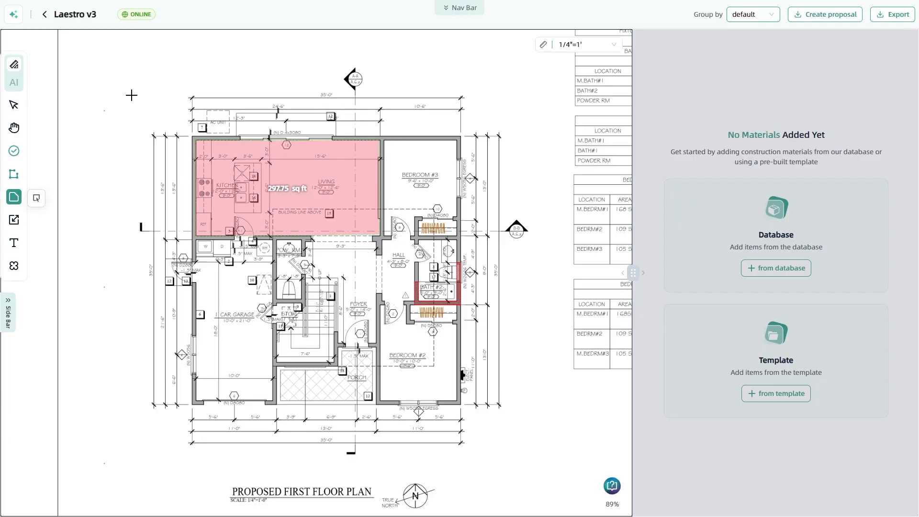
# Delete the polygon covering the kitchen and living area
pyautogui.click(13, 104)
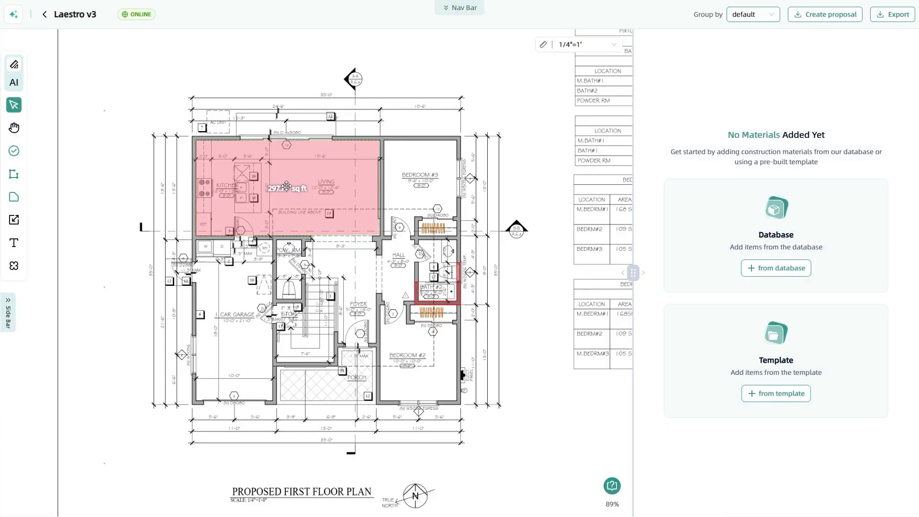
pyautogui.click(255, 182)
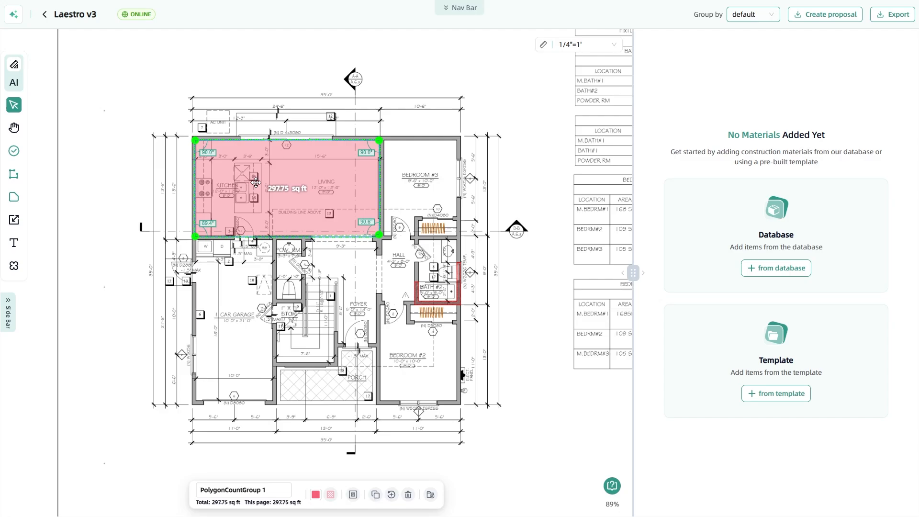
pyautogui.press('Delete')
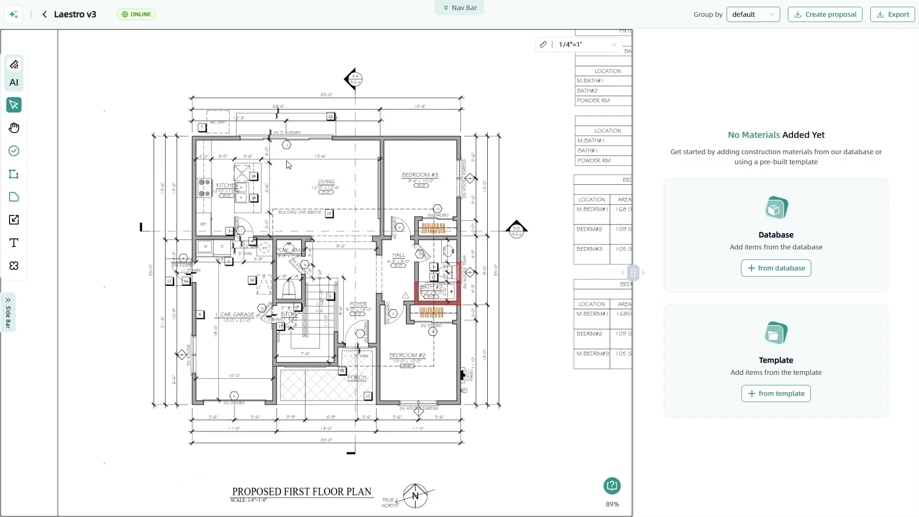
# Show the AI takeoff tools and open Page 12 - E1, the first-floor electrical plan, at the living room
pyautogui.click(12, 85)
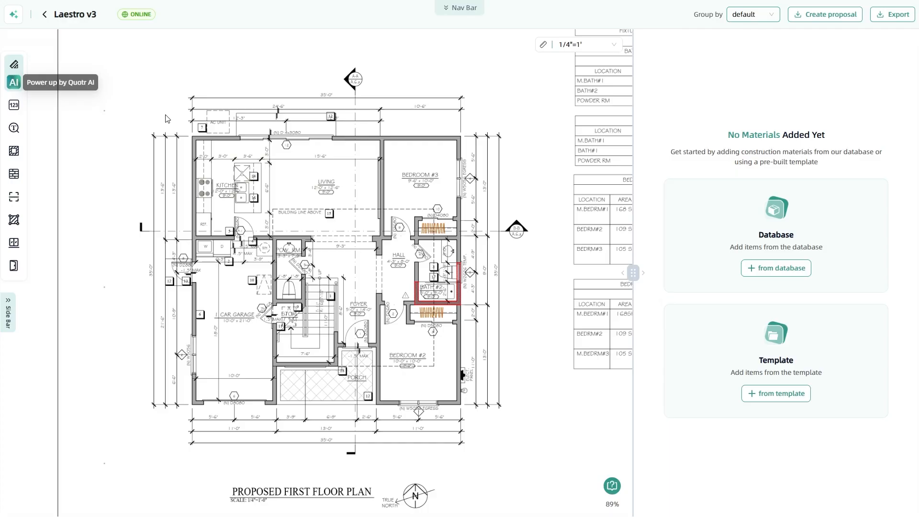
pyautogui.click(14, 85)
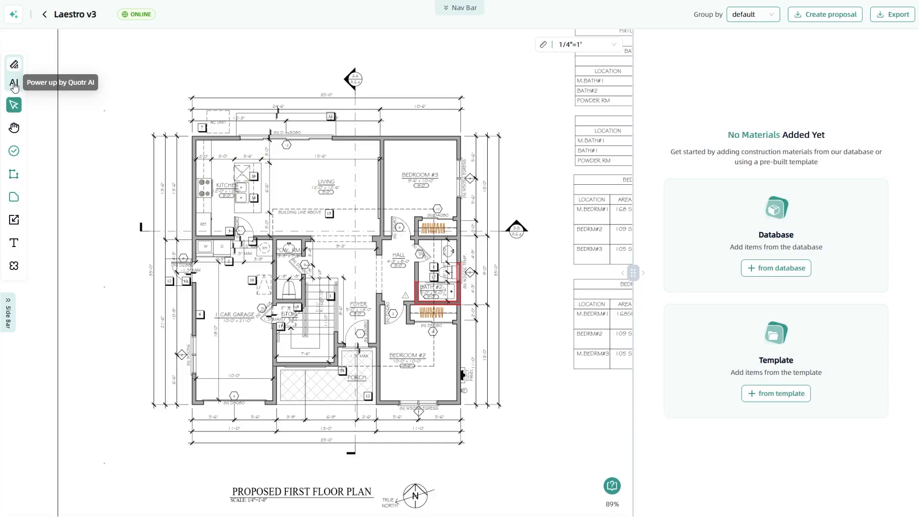
pyautogui.click(13, 85)
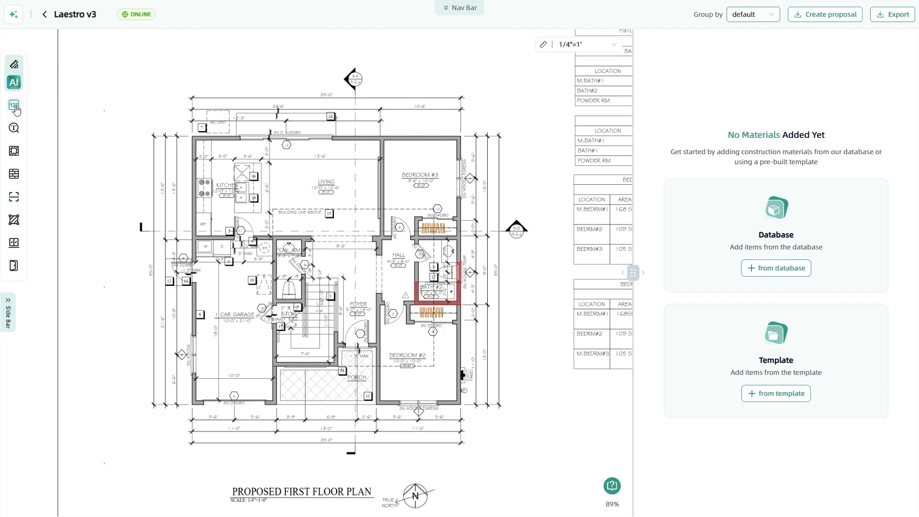
pyautogui.click(5, 314)
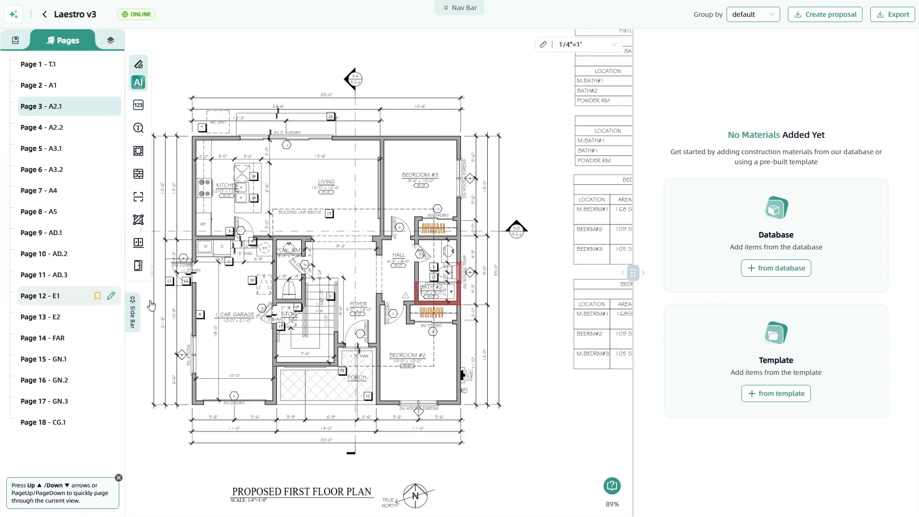
pyautogui.click(52, 296)
pyautogui.scroll(10, 216, 174)
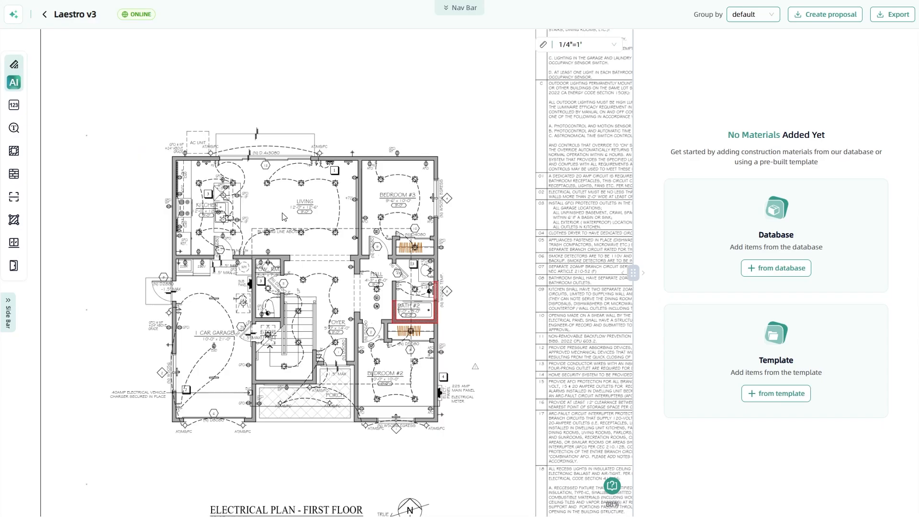
pyautogui.scroll(3, 268, 158)
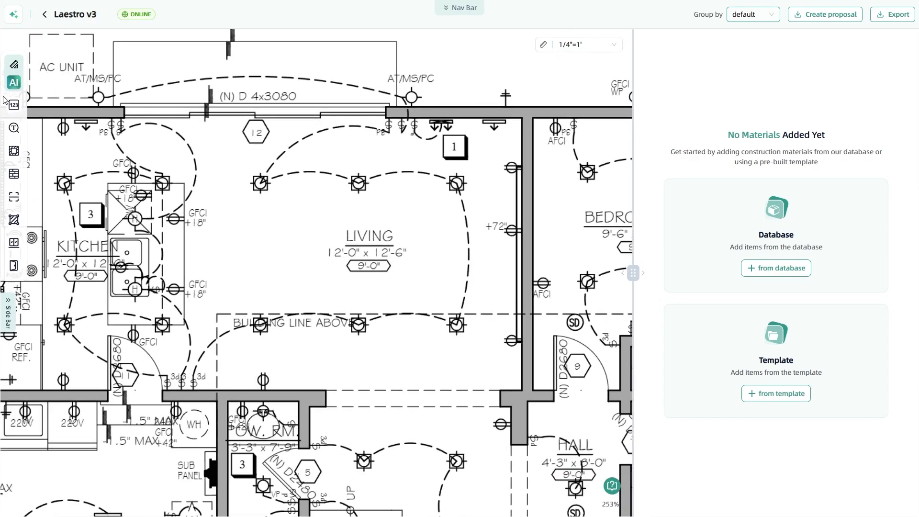
# Start Symbol Detection and frame one square ceiling light symbol in the living room as the sample
pyautogui.click(13, 107)
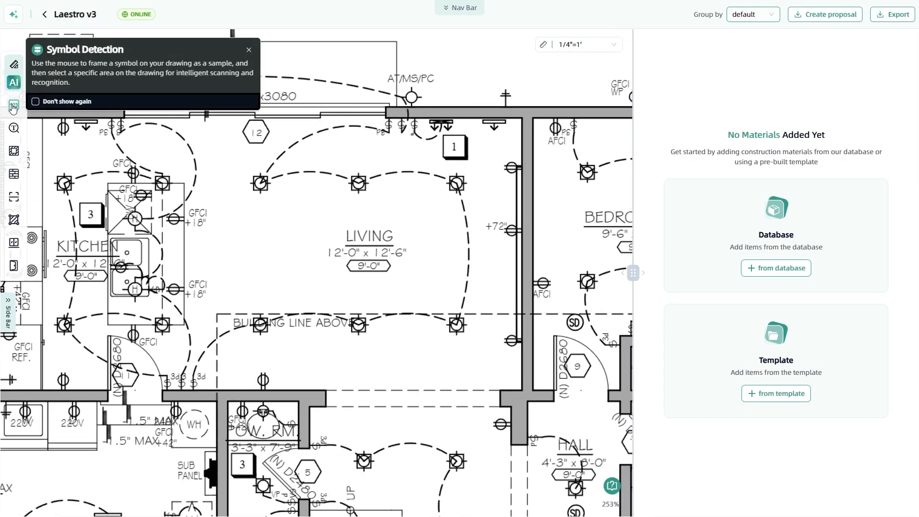
pyautogui.click(11, 111)
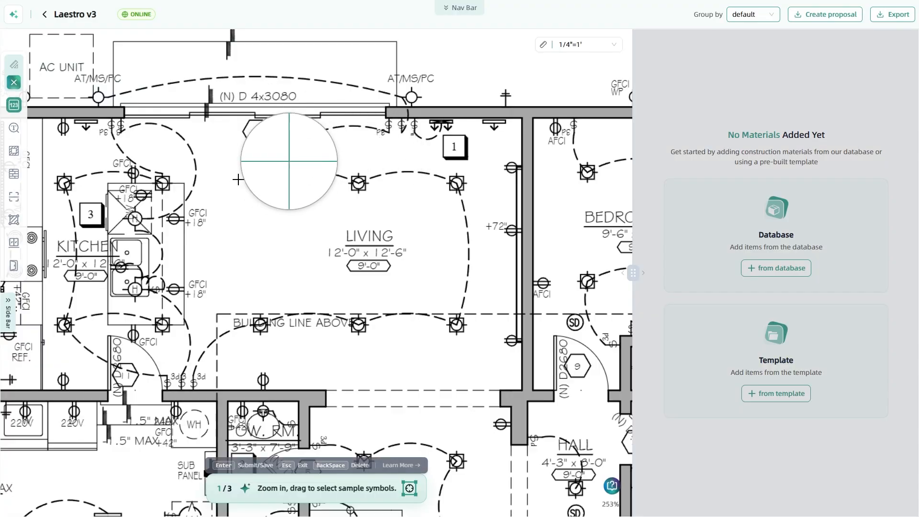
pyautogui.moveTo(247, 172); pyautogui.dragTo(273, 196)
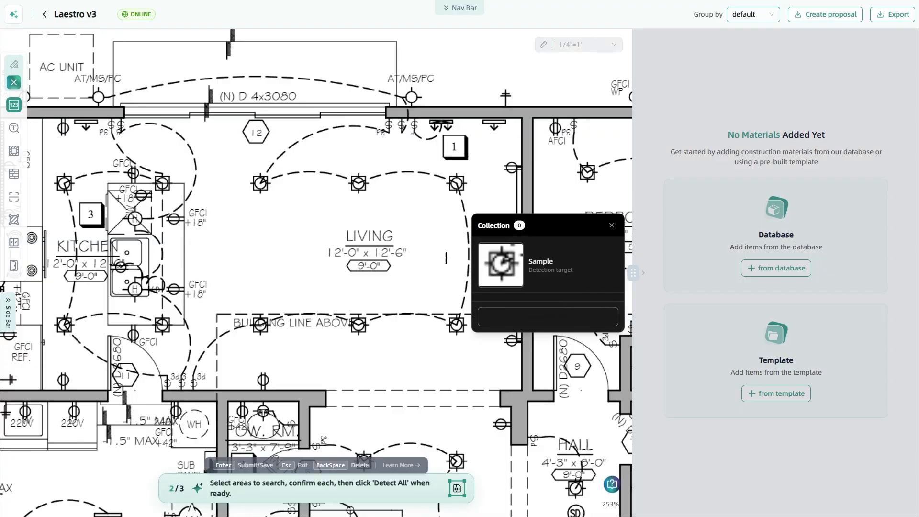
# Frame the entire first-floor electrical plan as the symbol search area and submit it for detection
pyautogui.scroll(-4, 288, 249)
pyautogui.scroll(-8, 296, 254)
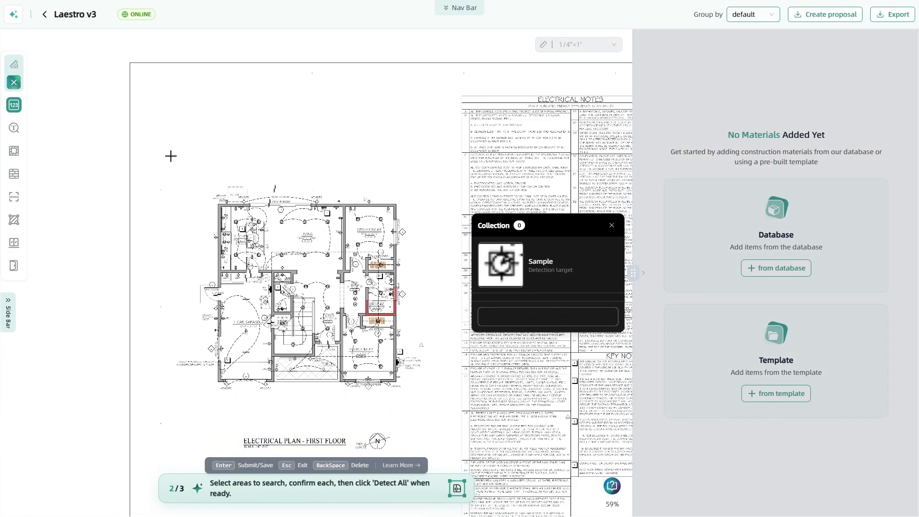
pyautogui.moveTo(152, 154); pyautogui.dragTo(447, 410)
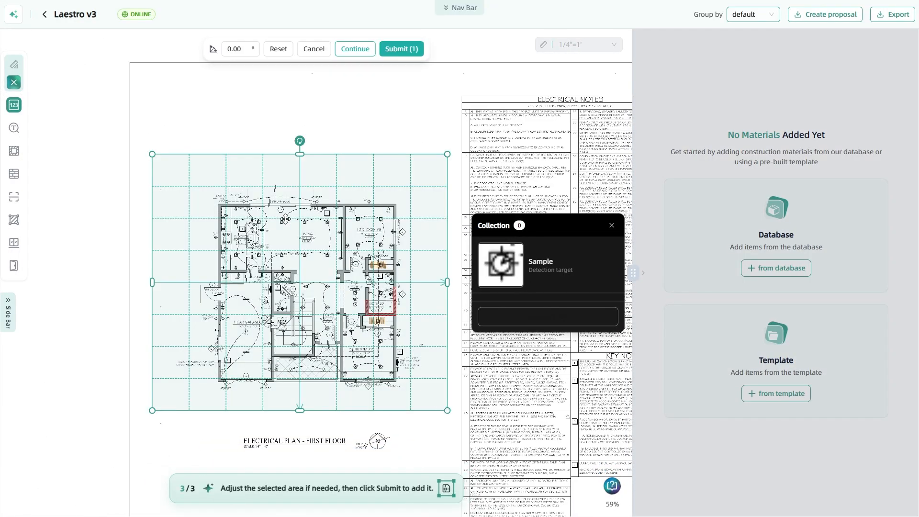
pyautogui.click(402, 49)
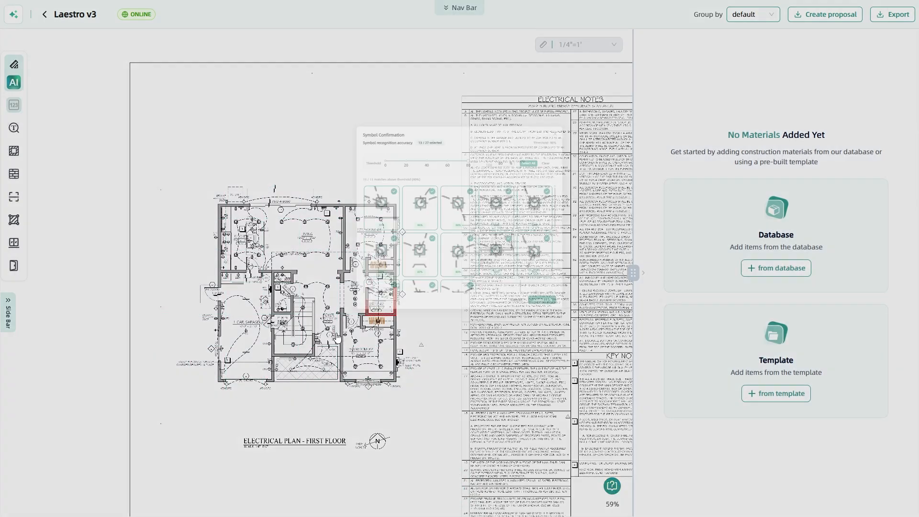
# Review the matched symbols, lower the recognition threshold to 53%, and submit all the matches
pyautogui.scroll(-6, 348, 259)
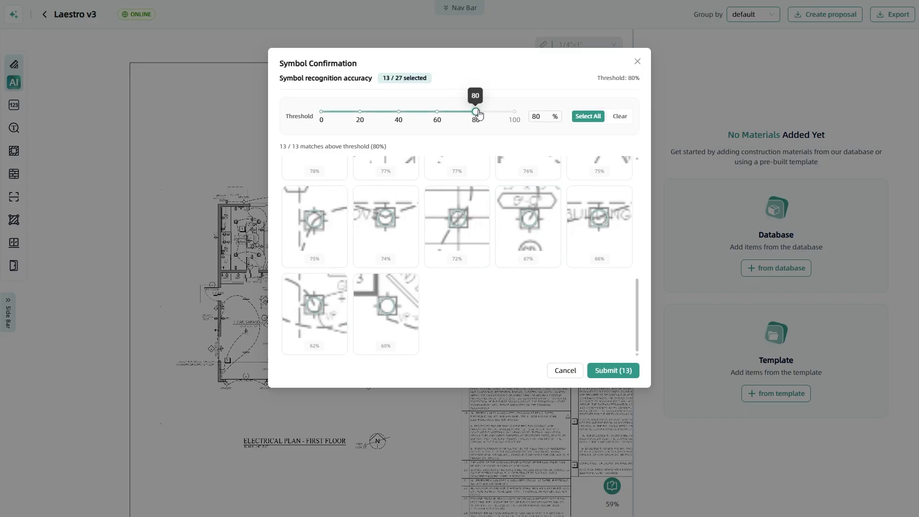
pyautogui.moveTo(476, 112); pyautogui.dragTo(424, 112)
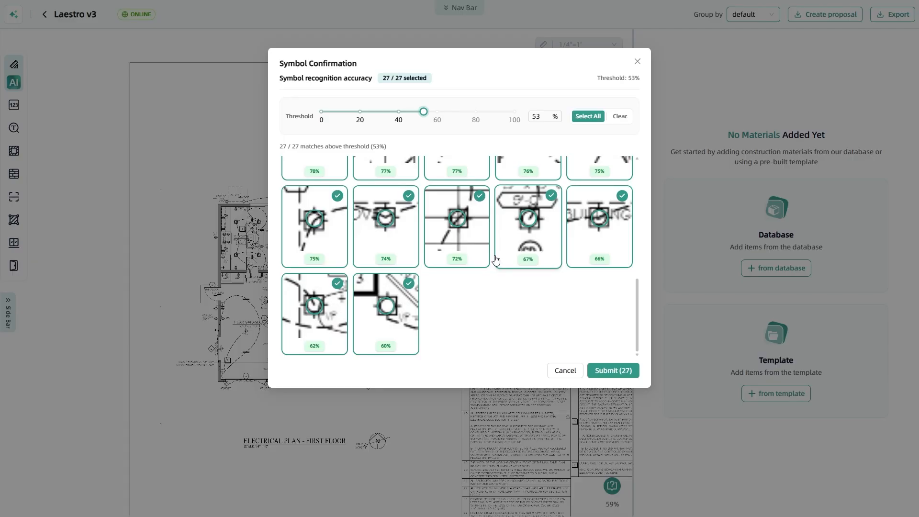
pyautogui.click(623, 373)
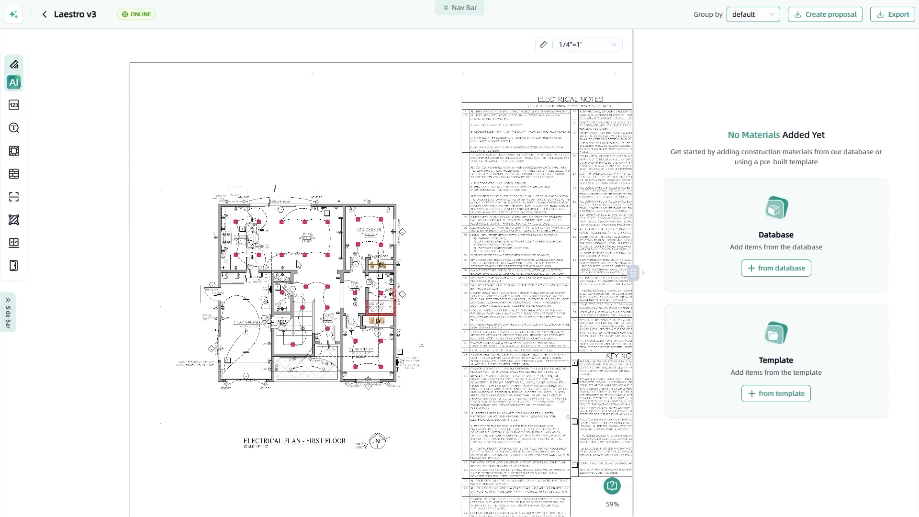
pyautogui.scroll(3, 290, 267)
pyautogui.scroll(6, 278, 258)
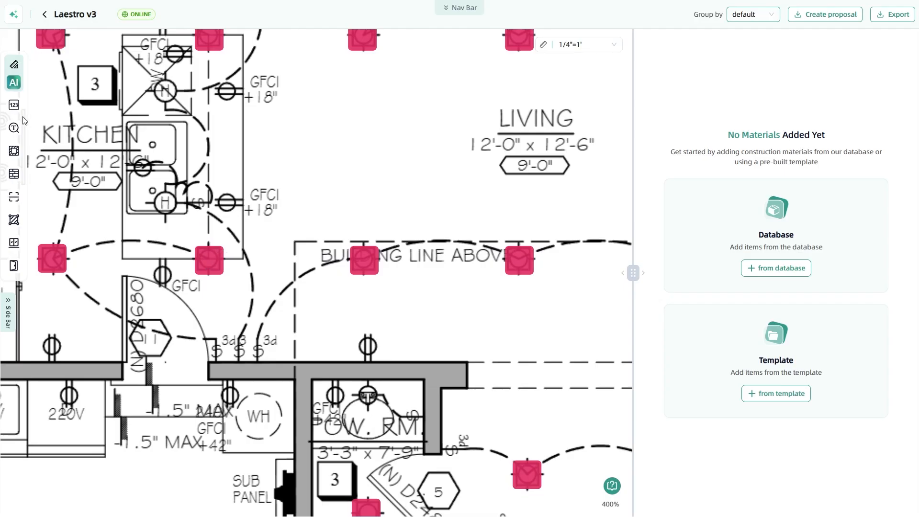
pyautogui.click(13, 66)
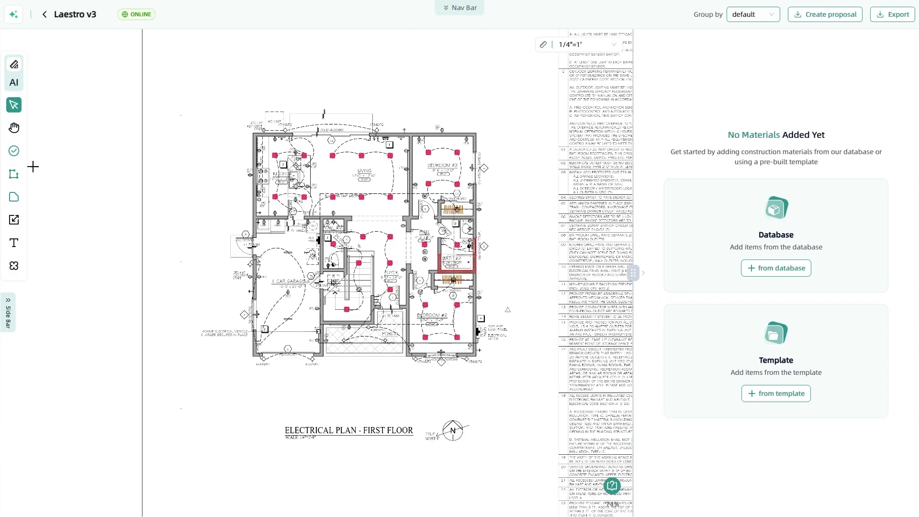
pyautogui.click(14, 82)
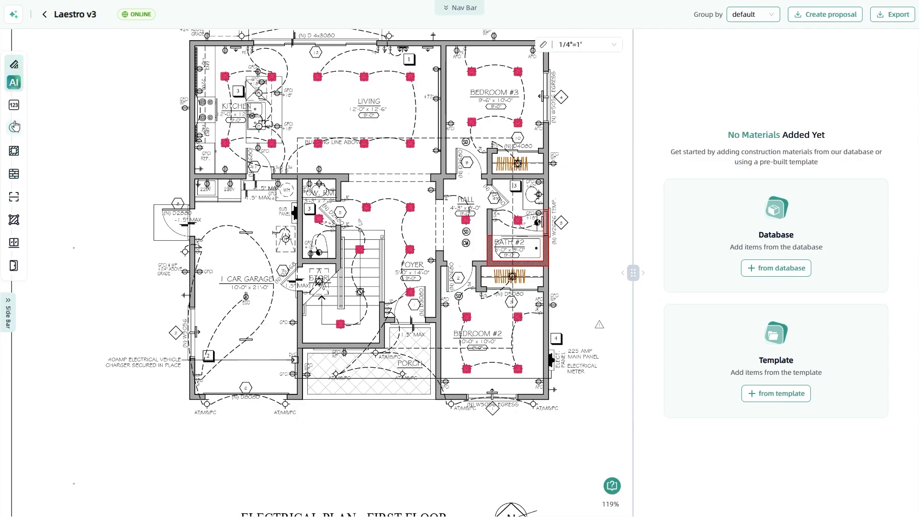
# Open Page 7 - A4 and frame the proposed roof plan in the view
pyautogui.click(5, 316)
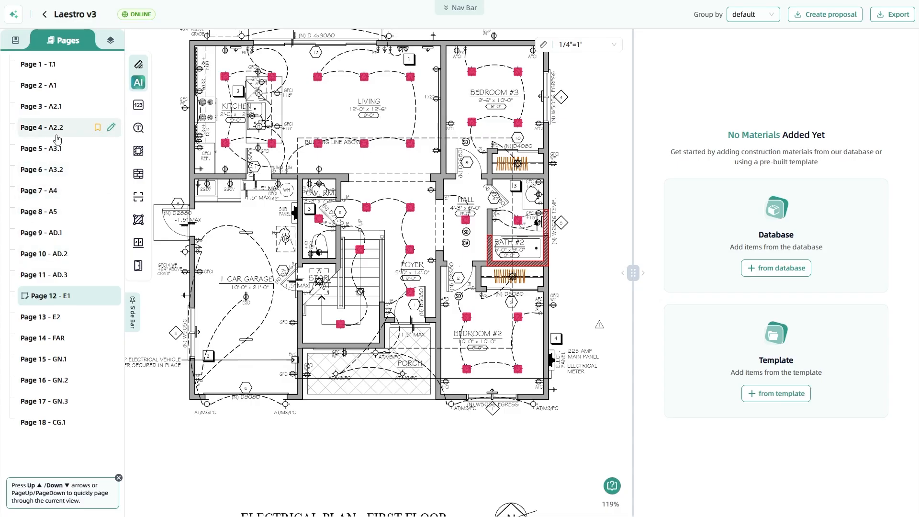
pyautogui.click(55, 191)
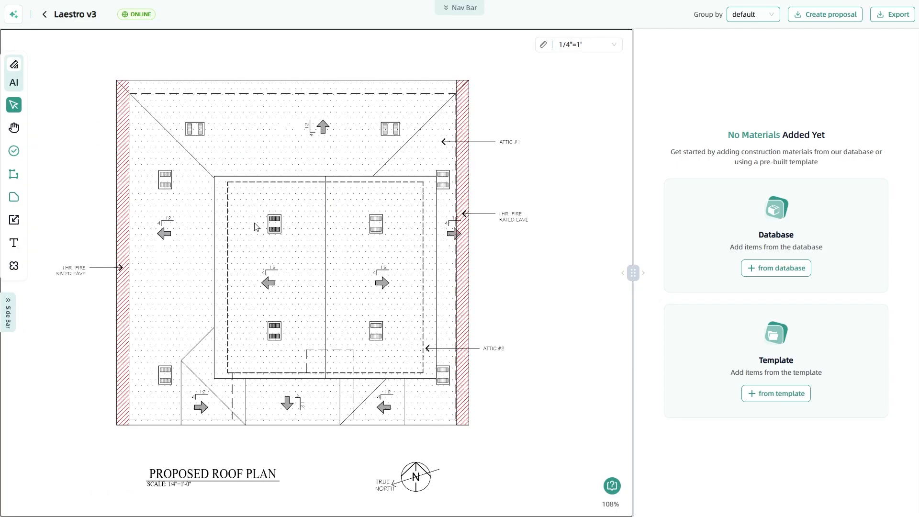
pyautogui.scroll(1, 365, 287)
pyautogui.scroll(-3, 134, 246)
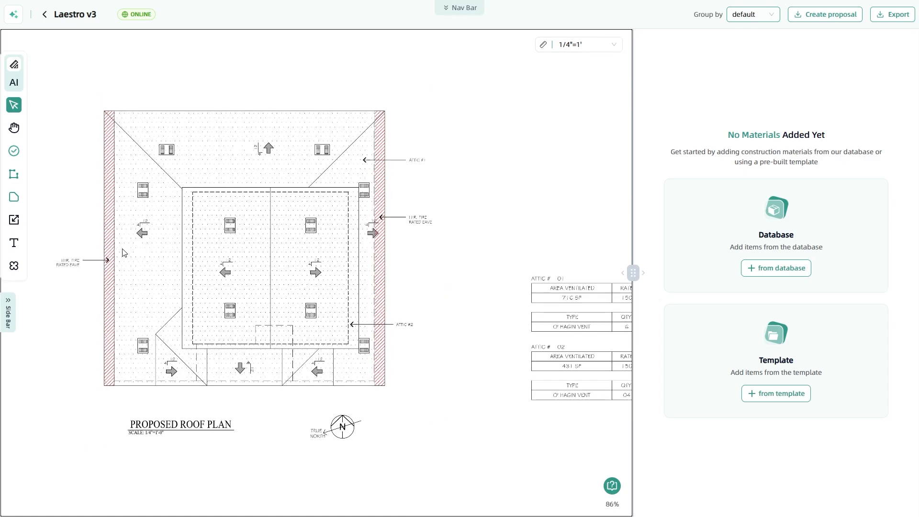
pyautogui.scroll(3, 230, 252)
pyautogui.moveTo(141, 197); pyautogui.dragTo(171, 200)
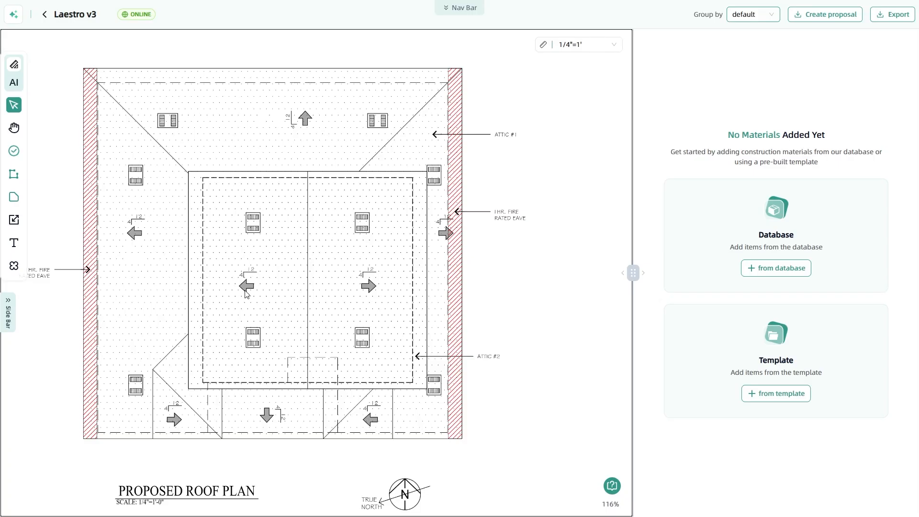
# Draw a triangular polygon of about 214.5 sq ft on three corners of the dashed Attic #2 outline
pyautogui.click(14, 197)
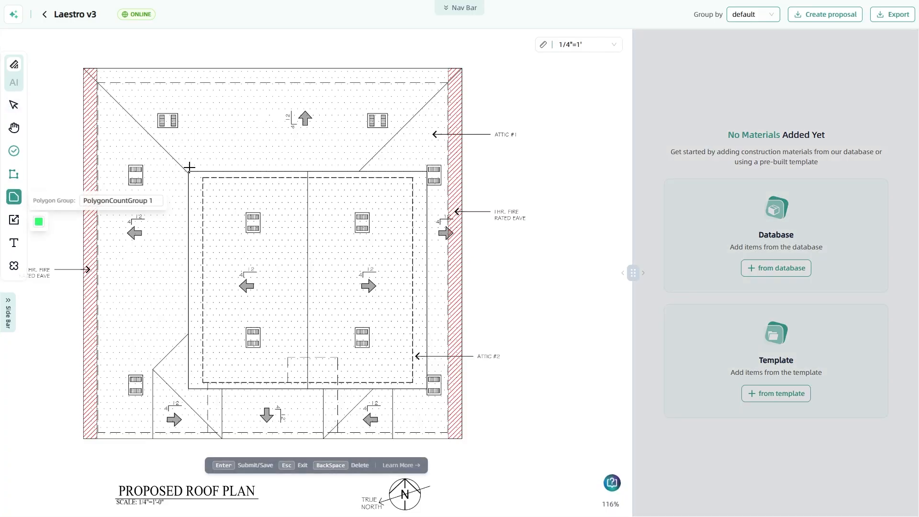
pyautogui.click(203, 178)
pyautogui.click(204, 382)
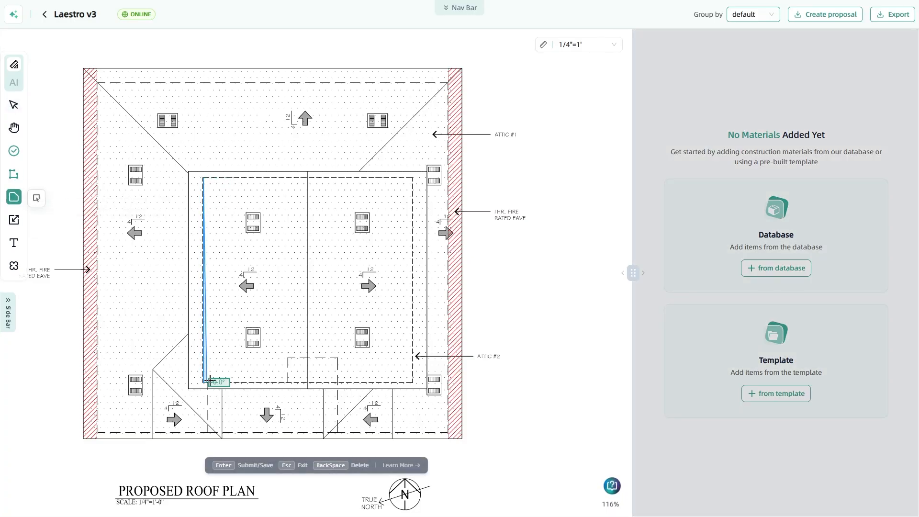
pyautogui.click(412, 383)
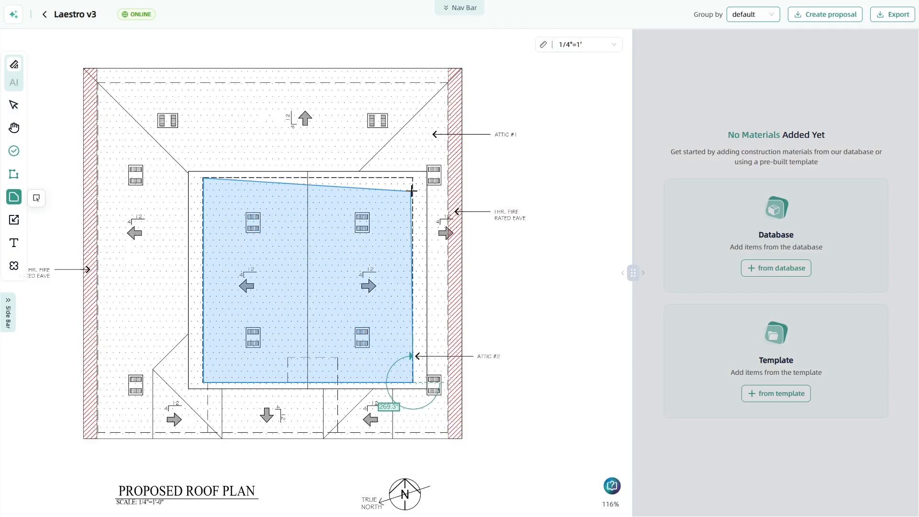
pyautogui.press('Return')
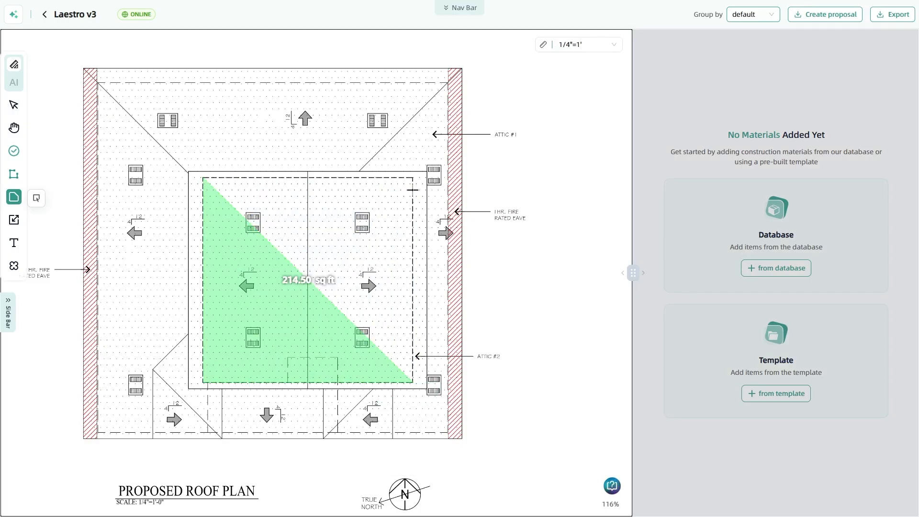
# Delete the triangular polygon from the Attic #2 area of the roof plan
pyautogui.click(14, 105)
pyautogui.moveTo(156, 134); pyautogui.dragTo(449, 414)
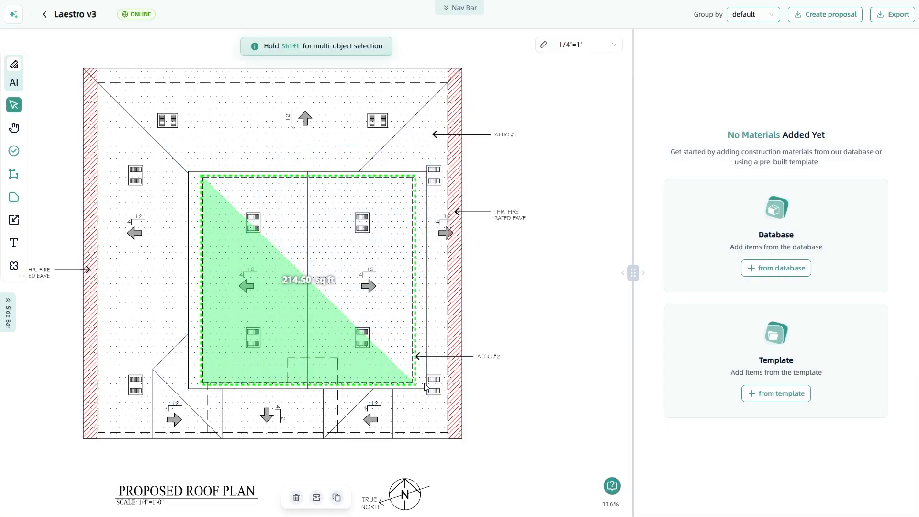
pyautogui.press('Delete')
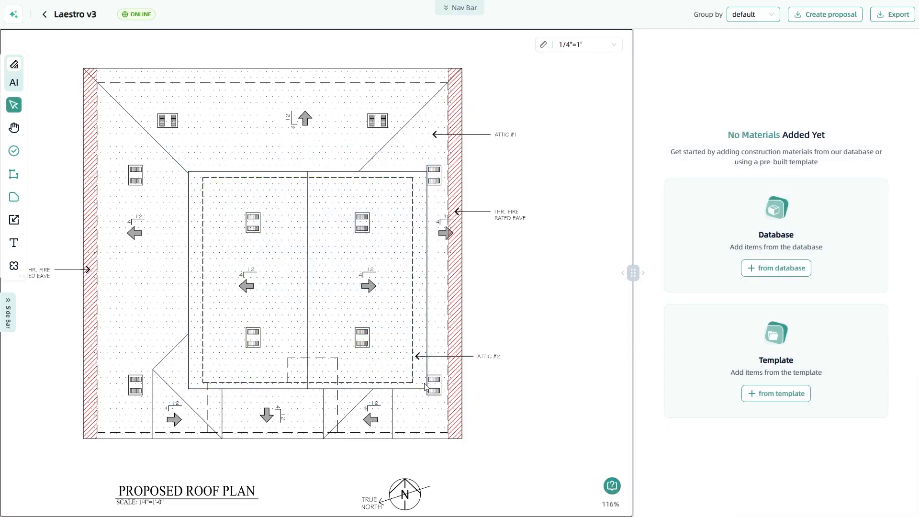
# Run the AI area identification on a rectangle enclosing the entire proposed roof plan
pyautogui.click(14, 82)
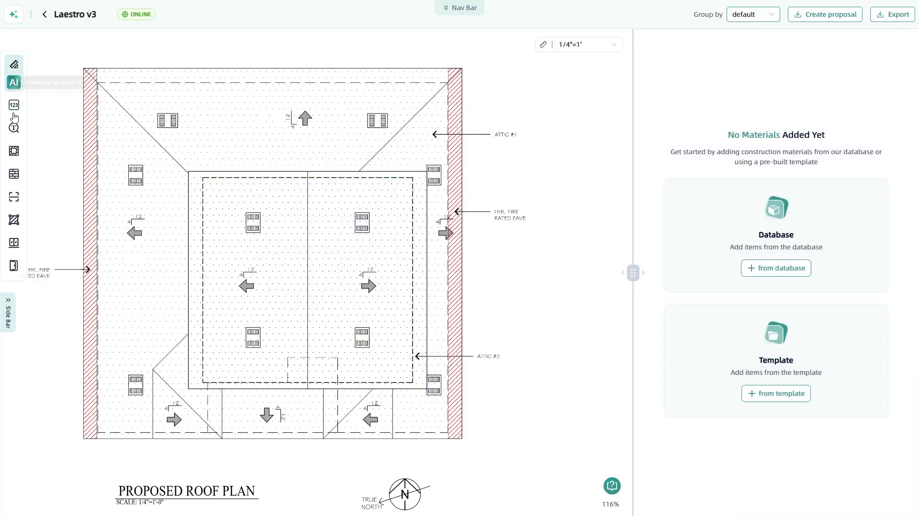
pyautogui.click(14, 151)
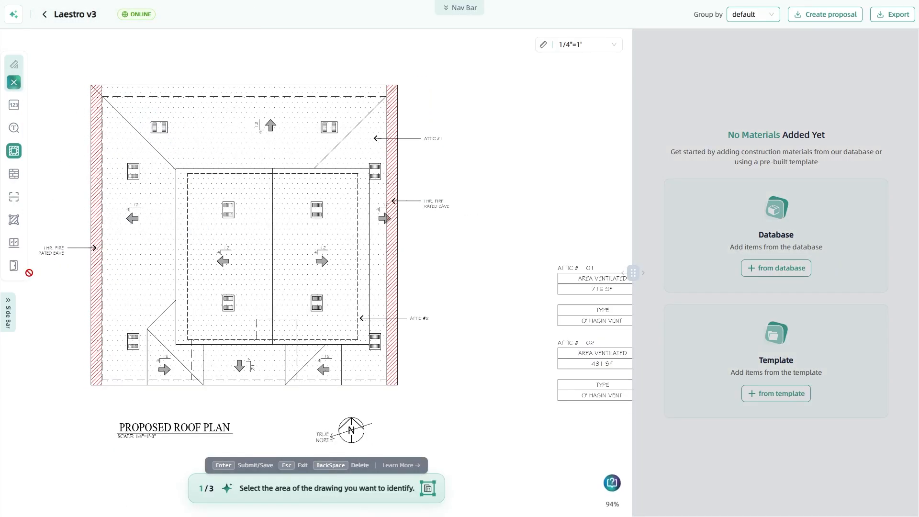
pyautogui.moveTo(42, 58); pyautogui.dragTo(450, 403)
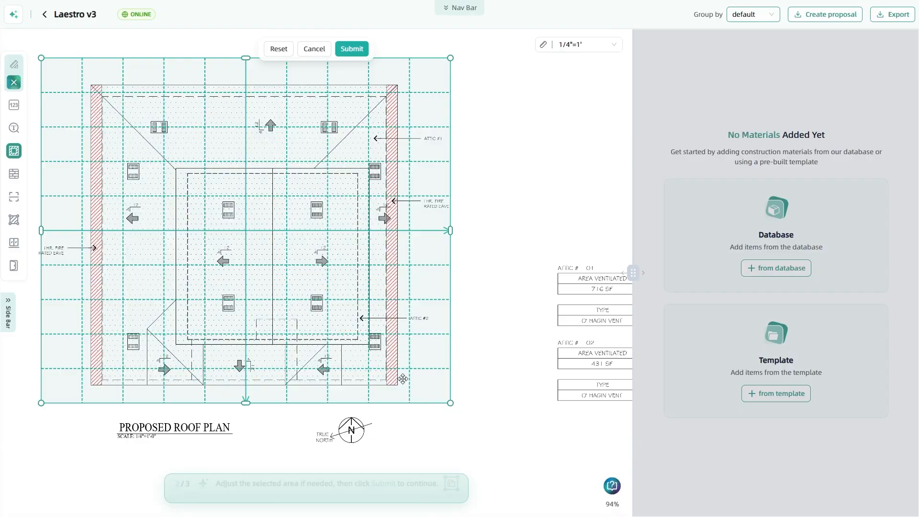
pyautogui.click(352, 49)
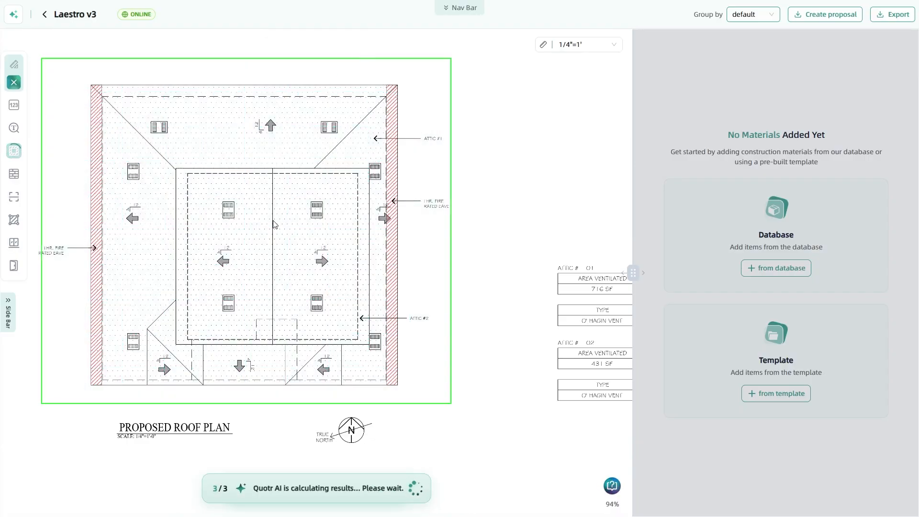
# Pick the west half of the central roof rectangle as an AI area and raise the detection accuracy until only that half is filled
pyautogui.scroll(3, 300, 187)
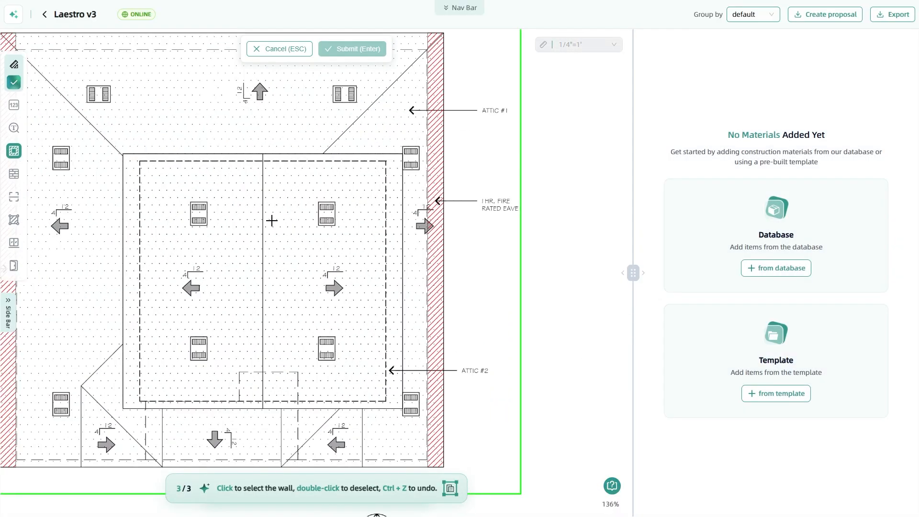
pyautogui.click(226, 226)
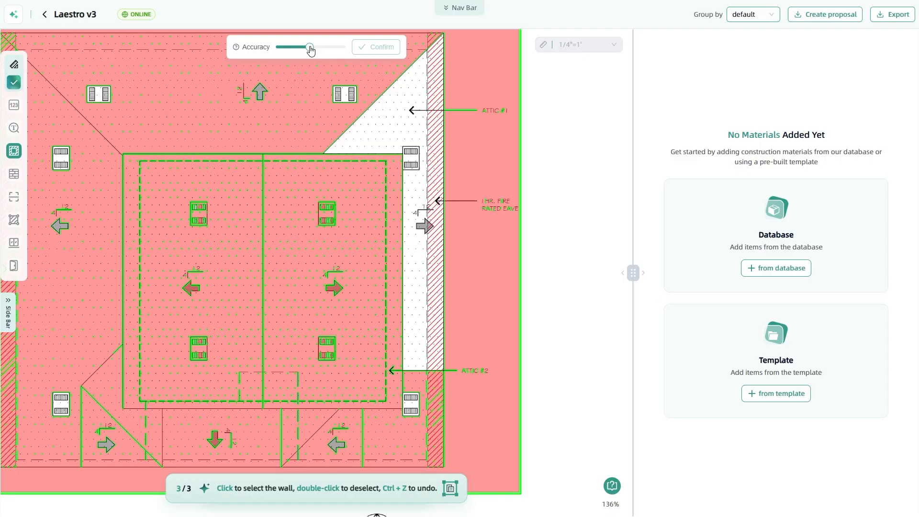
pyautogui.moveTo(310, 49); pyautogui.dragTo(316, 51)
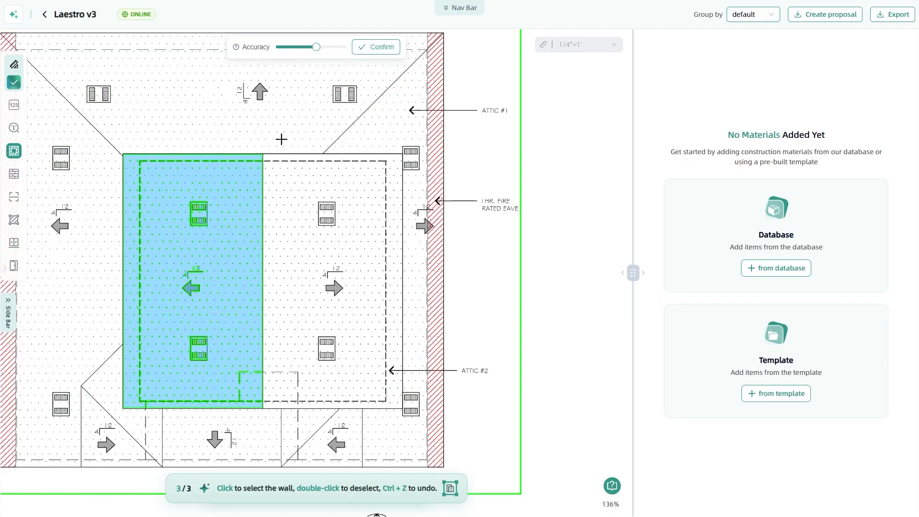
pyautogui.moveTo(319, 50); pyautogui.dragTo(326, 55)
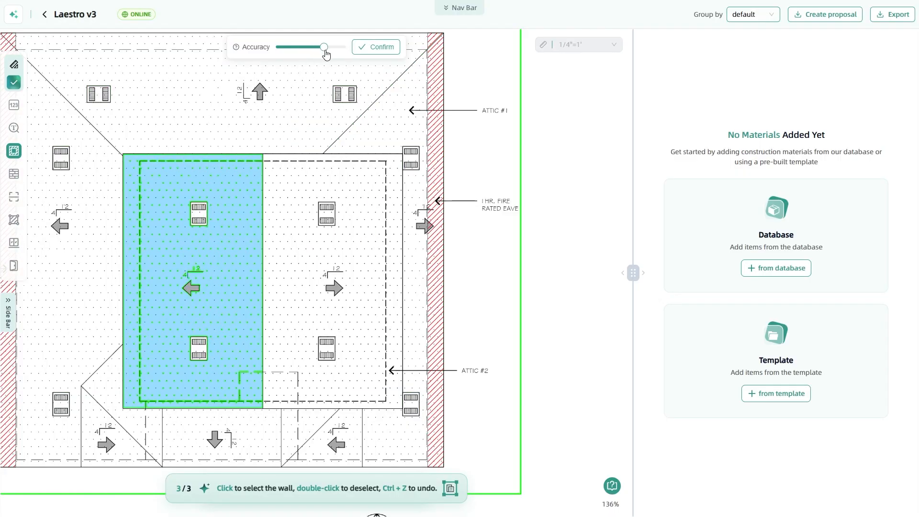
# Add the east half of the central roof rectangle to the AI selection and submit both halves as one area polygon
pyautogui.click(295, 238)
pyautogui.click(328, 290)
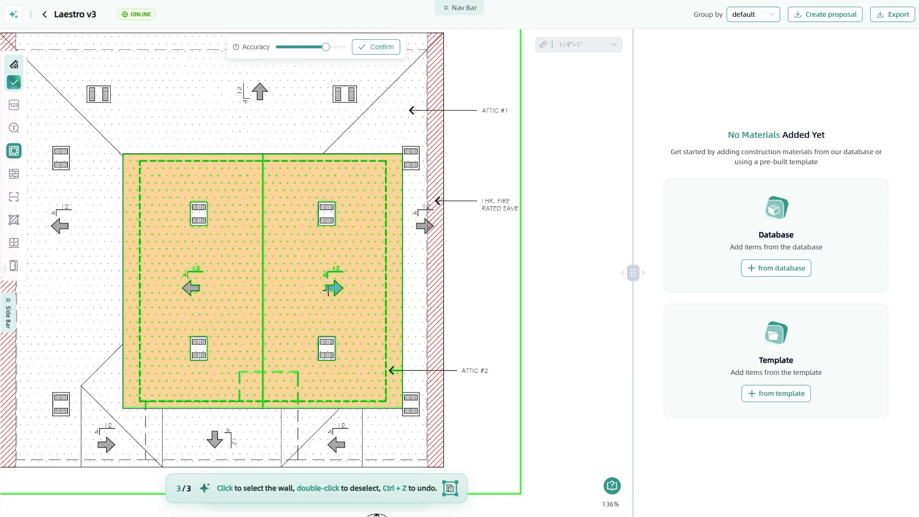
pyautogui.press('Return')
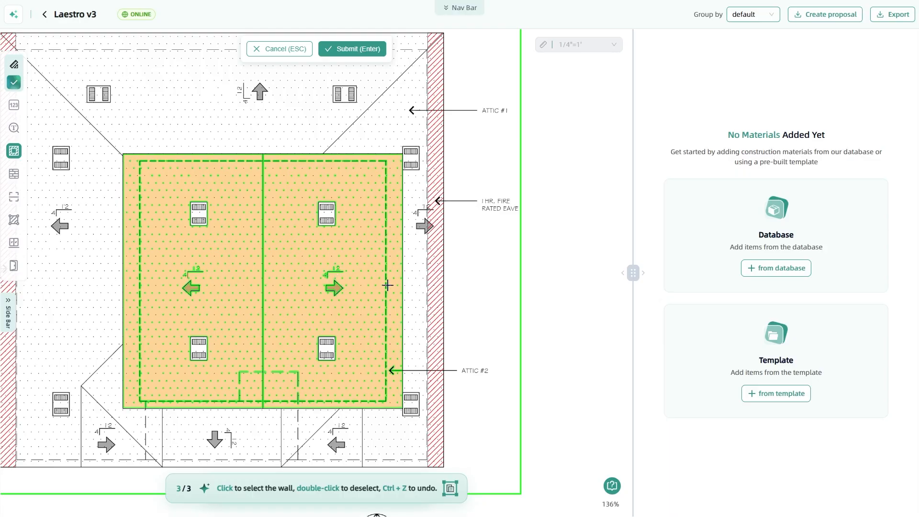
pyautogui.press('Return')
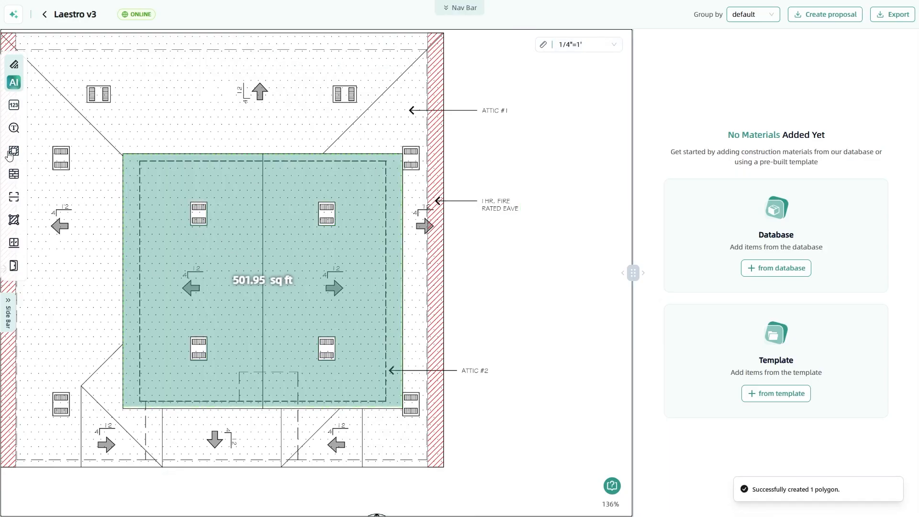
# Select the new area polygon over the central roof to inspect it against the whole roof plan
pyautogui.click(15, 72)
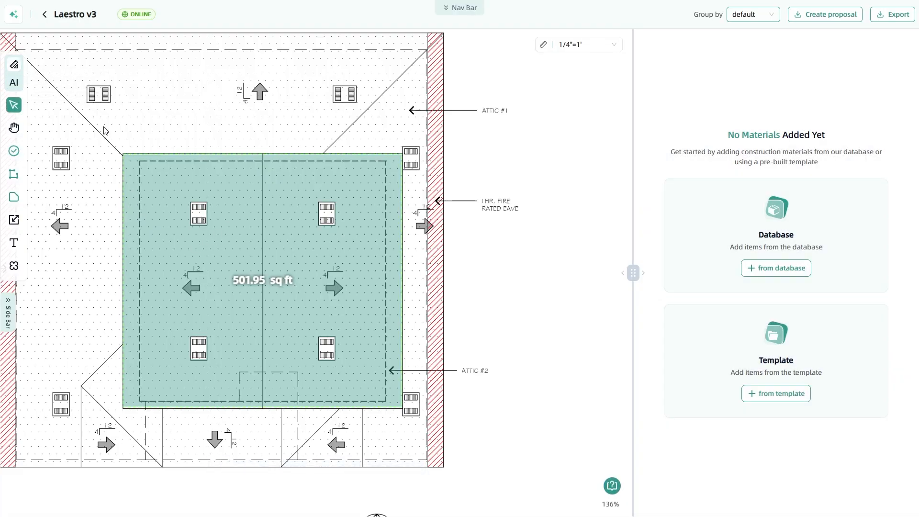
pyautogui.moveTo(105, 130); pyautogui.dragTo(472, 476)
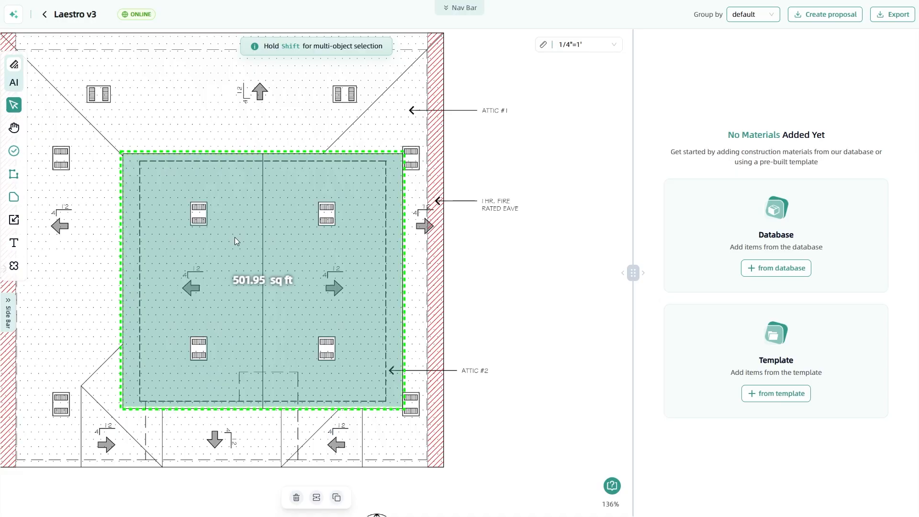
pyautogui.scroll(-3, 235, 288)
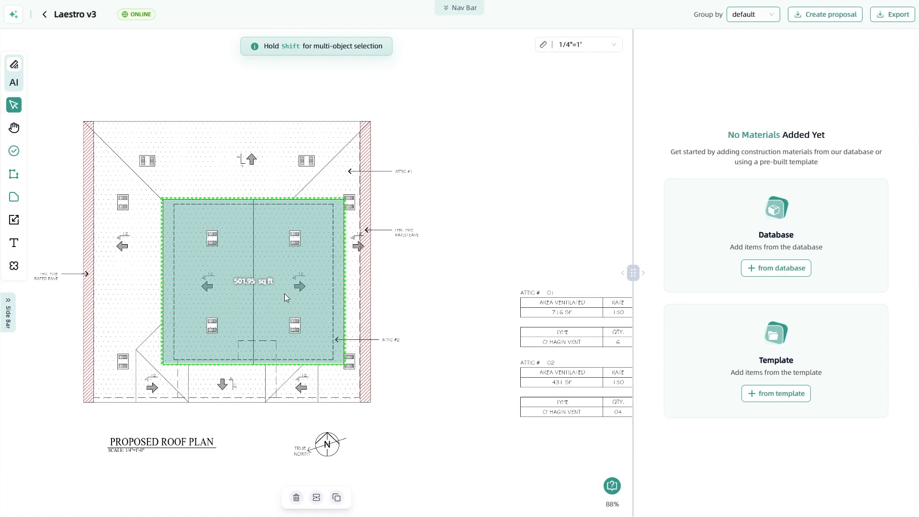
pyautogui.click(388, 278)
pyautogui.moveTo(115, 168); pyautogui.dragTo(506, 433)
# Open Page 12 and frame the first-floor electrical plan with its detected light symbols
pyautogui.click(8, 310)
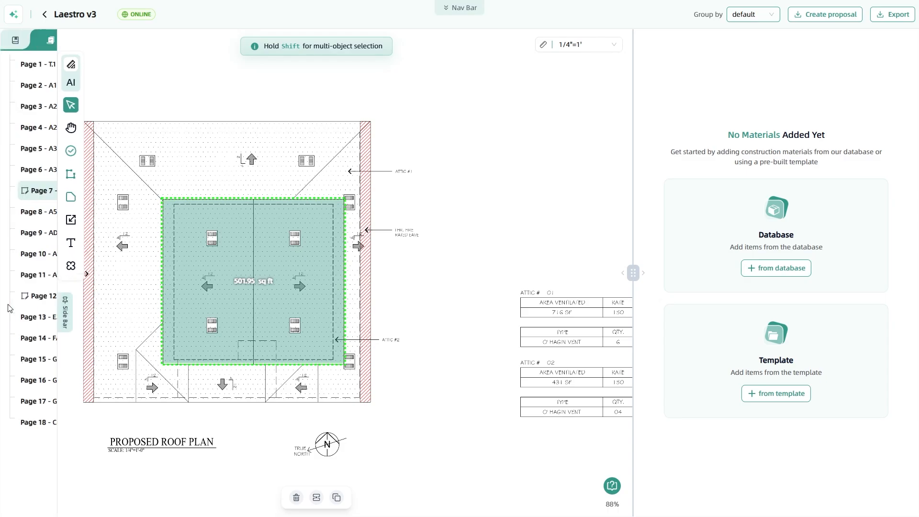
pyautogui.scroll(5, 300, 271)
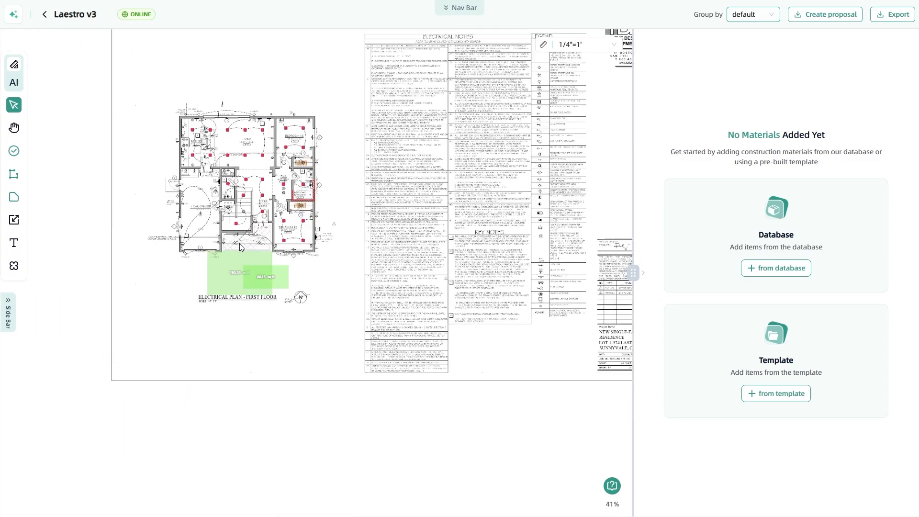
pyautogui.moveTo(321, 243); pyautogui.dragTo(381, 297)
pyautogui.scroll(5, 374, 302)
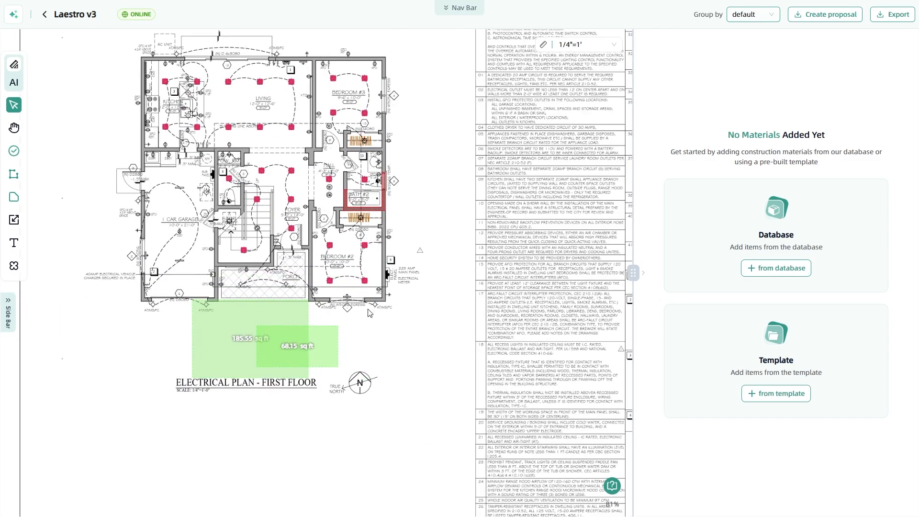
# Assign the first 15 watt "Infection control LED lighting kit" found for "led light" to the SymbolDetection group and widen the materials list
pyautogui.click(364, 273)
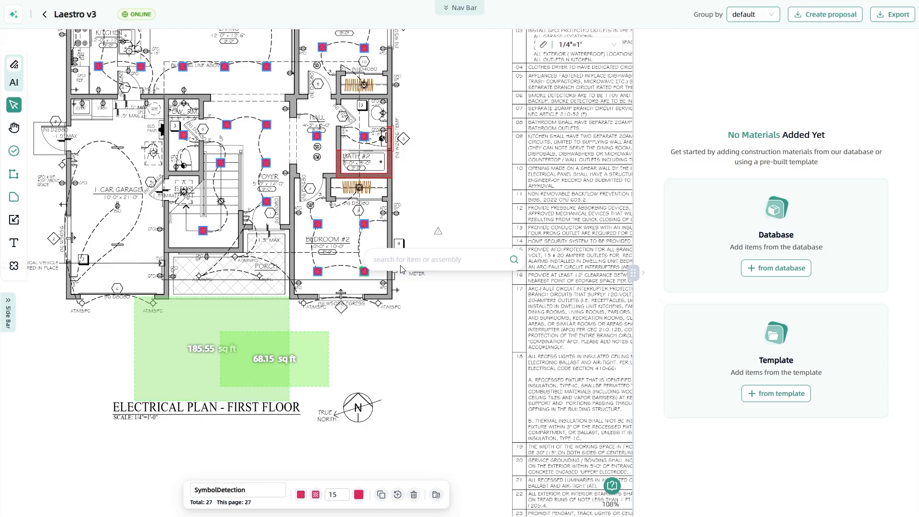
pyautogui.write('led light')
pyautogui.press('Return')
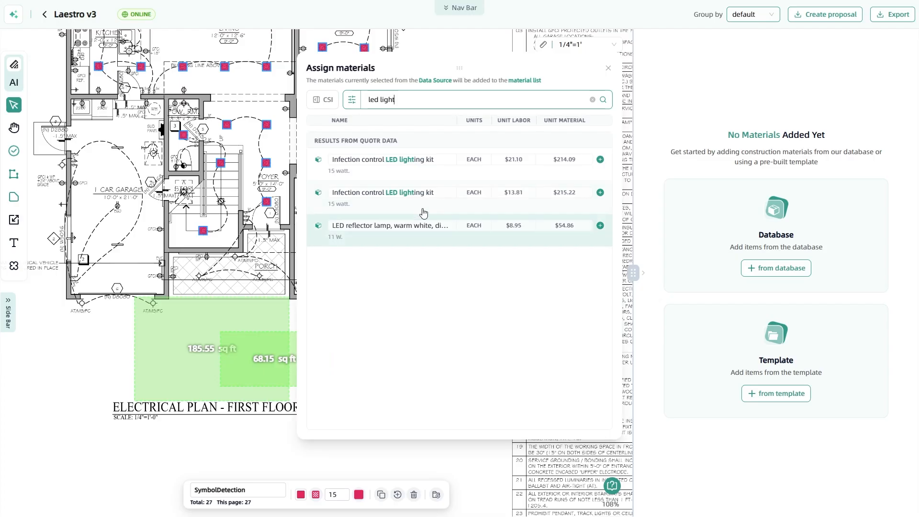
pyautogui.click(601, 160)
pyautogui.click(609, 68)
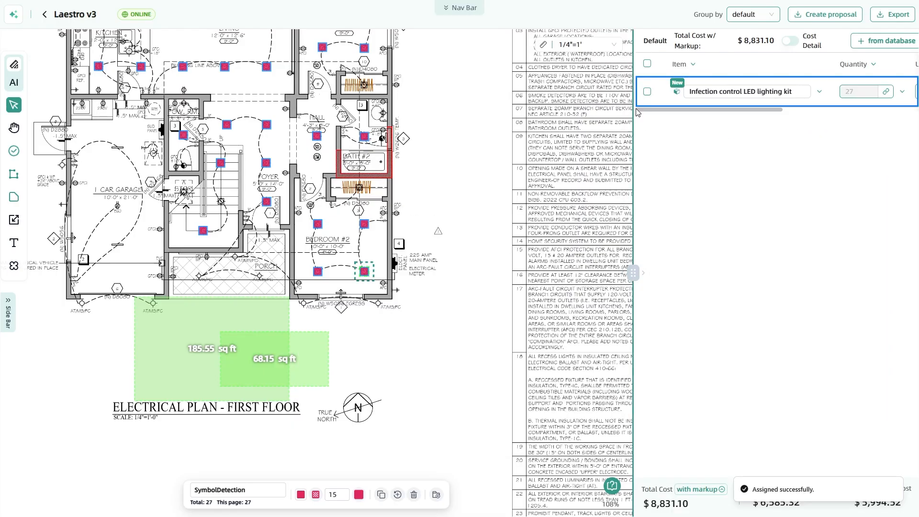
pyautogui.moveTo(633, 273); pyautogui.dragTo(447, 275)
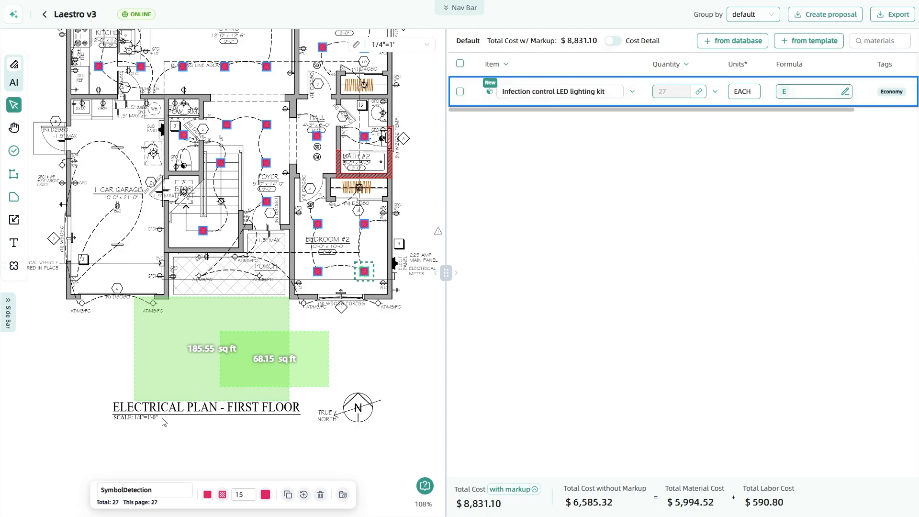
# Resume the SymbolDetection count and add markers on the missed closet lights by Bedroom #3 and Bedroom #2
pyautogui.click(304, 495)
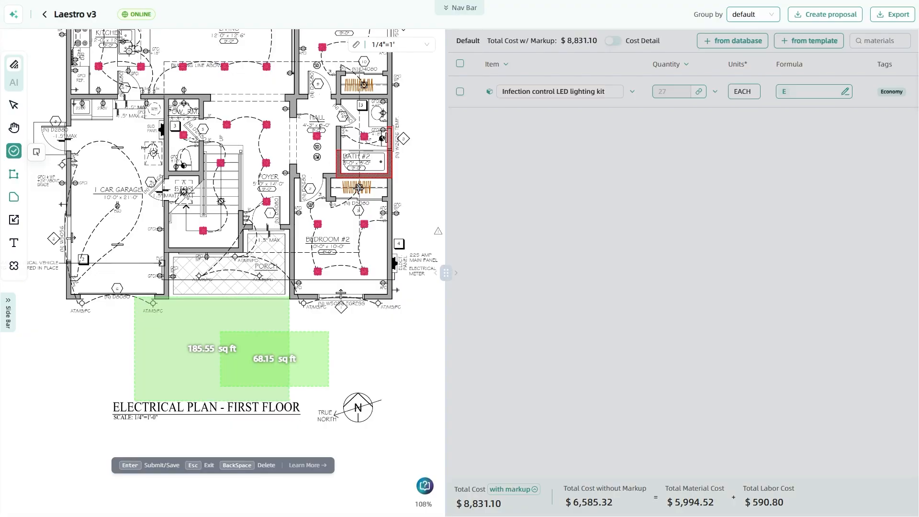
pyautogui.click(359, 187)
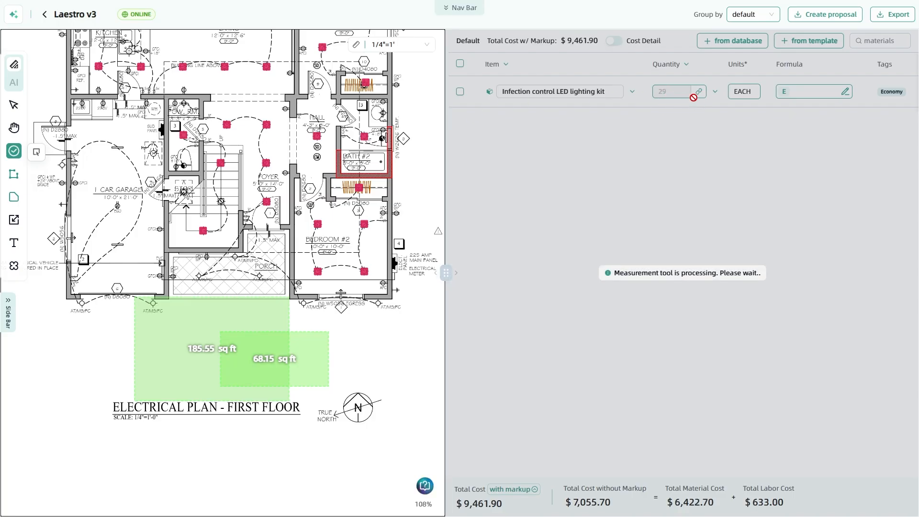
pyautogui.click(14, 105)
pyautogui.scroll(-5, 330, 287)
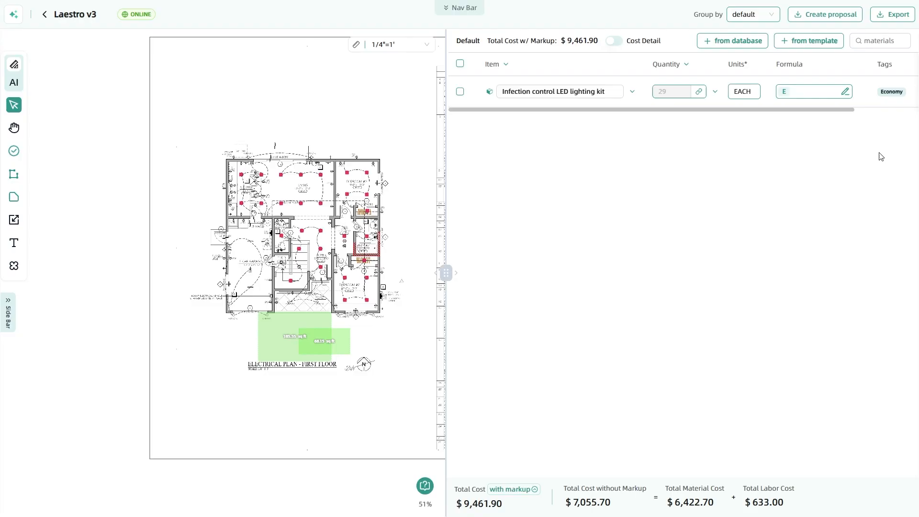
# Run an AI OCR text search for "bedroom" on a rectangle enclosing the first-floor electrical plan
pyautogui.click(13, 83)
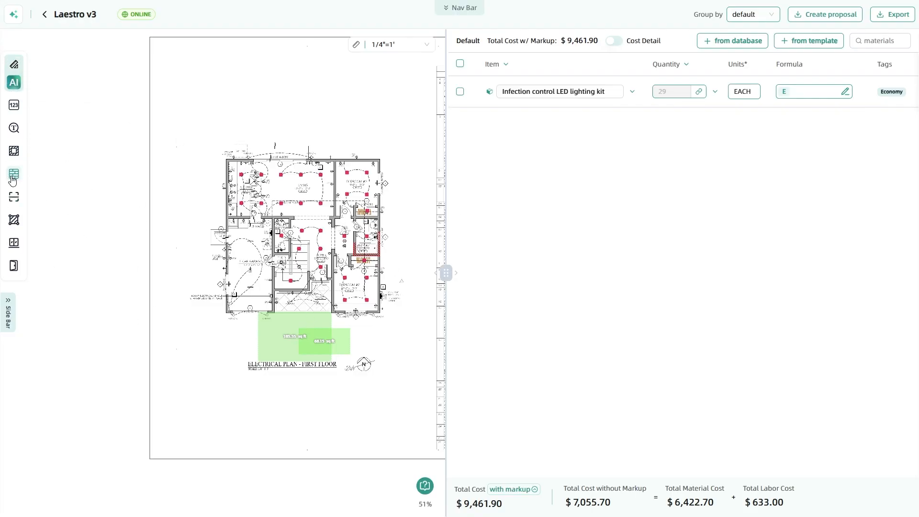
pyautogui.scroll(5, 248, 219)
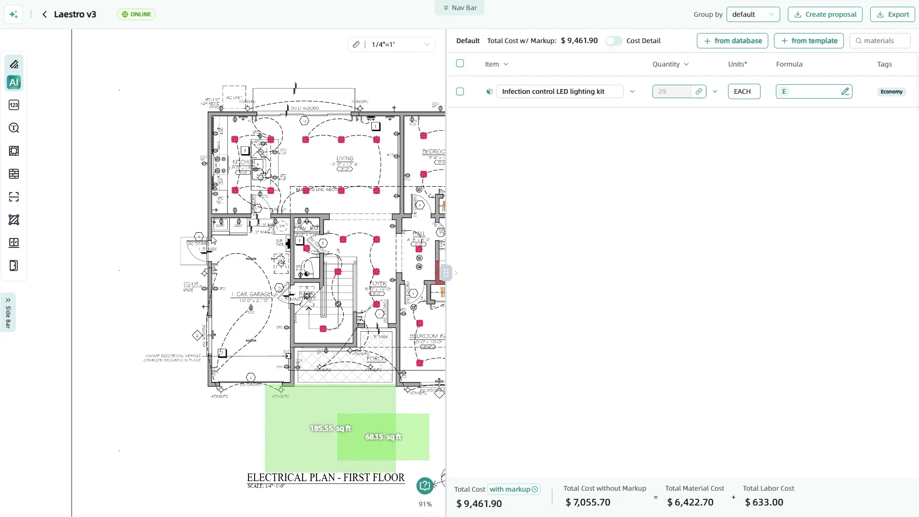
pyautogui.click(11, 153)
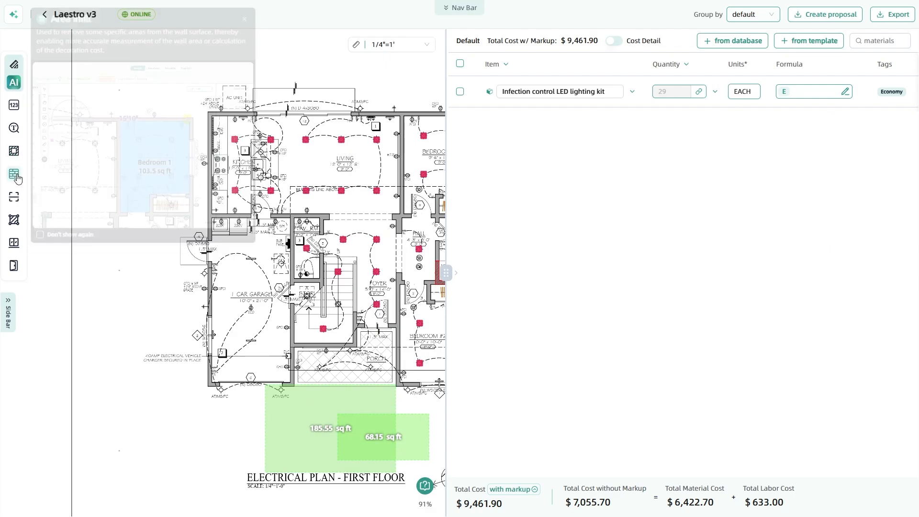
pyautogui.click(11, 128)
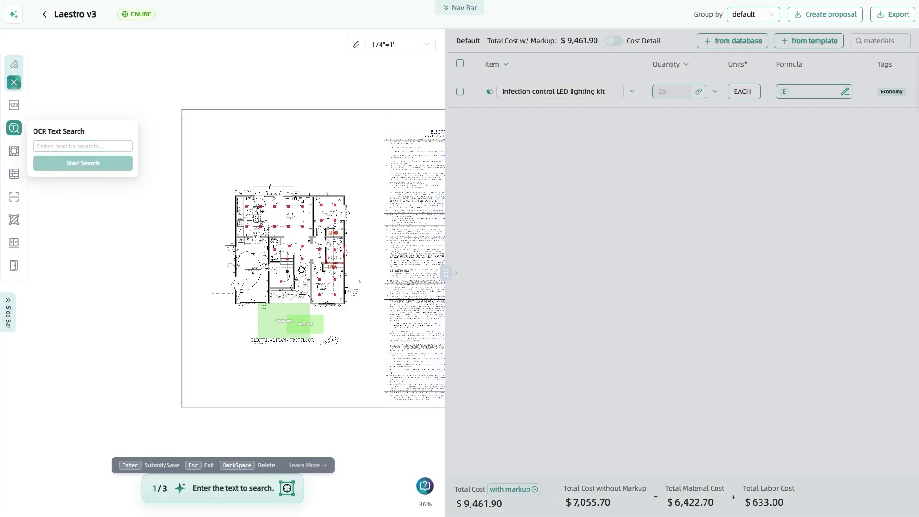
pyautogui.scroll(6, 307, 245)
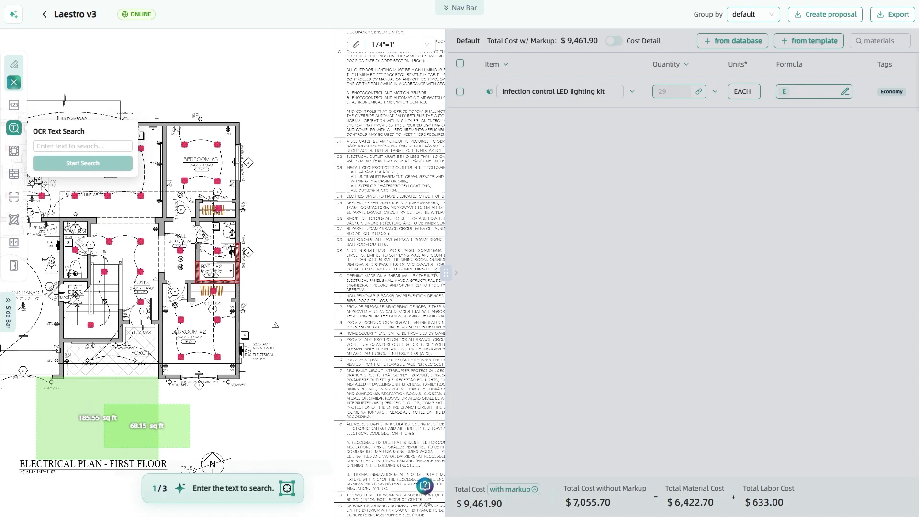
pyautogui.moveTo(173, 243); pyautogui.dragTo(300, 253)
pyautogui.scroll(-3, 207, 210)
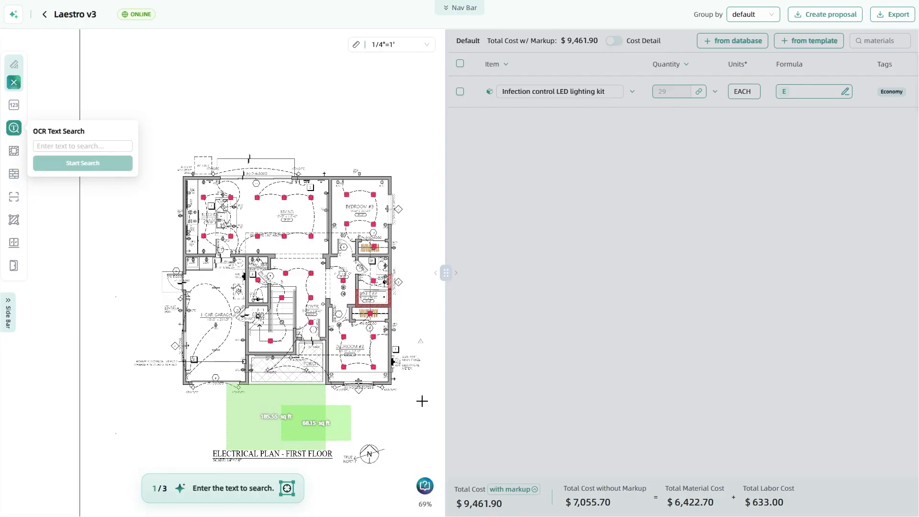
pyautogui.click(57, 147)
pyautogui.write('bedroom')
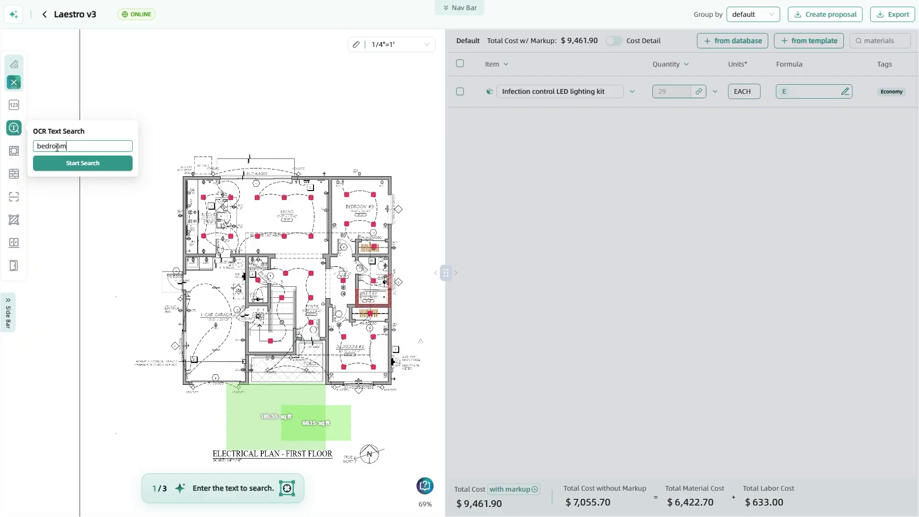
pyautogui.click(83, 162)
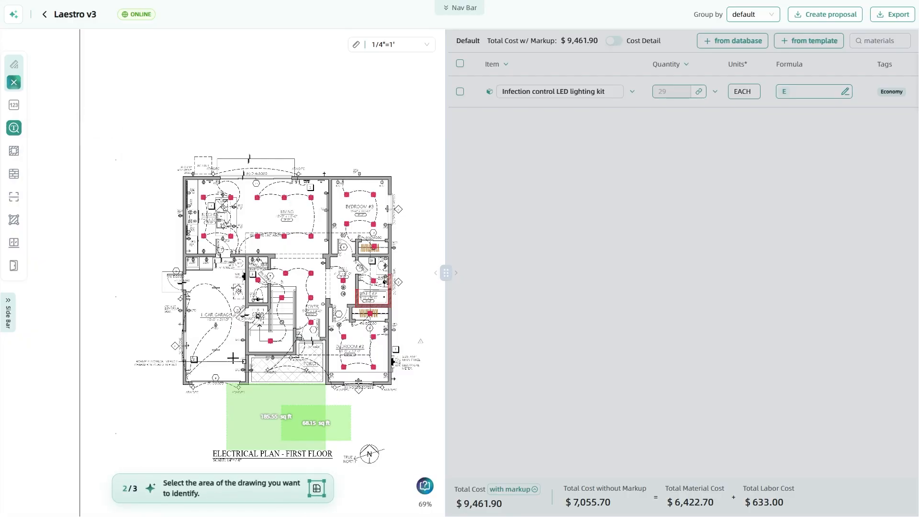
pyautogui.moveTo(130, 124); pyautogui.dragTo(429, 412)
pyautogui.click(286, 49)
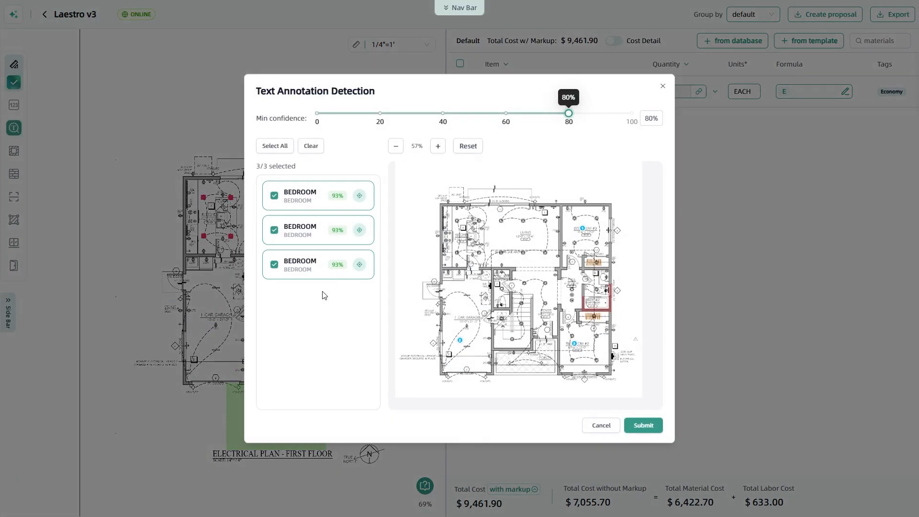
# Check the detected BEDROOM matches on the plan, exclude the false match in the car garage, and submit the rest
pyautogui.scroll(3, 542, 379)
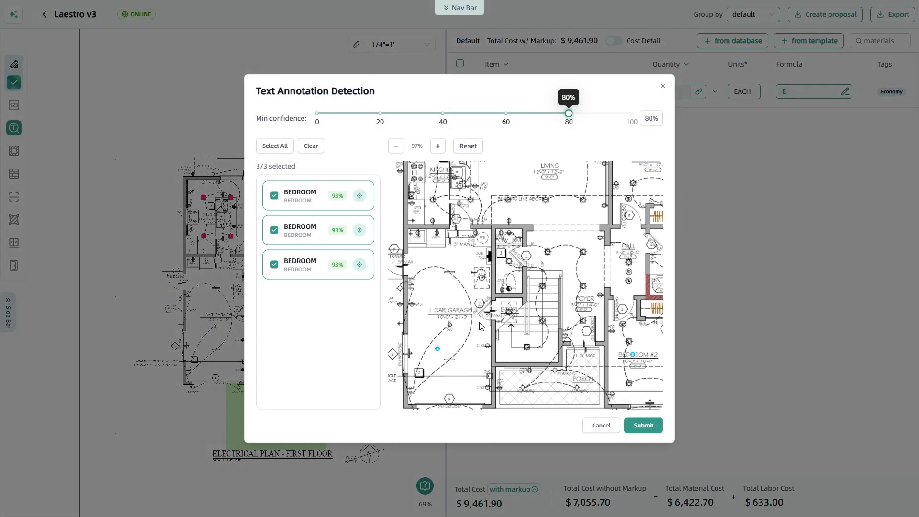
pyautogui.scroll(-1, 481, 326)
pyautogui.scroll(2, 498, 328)
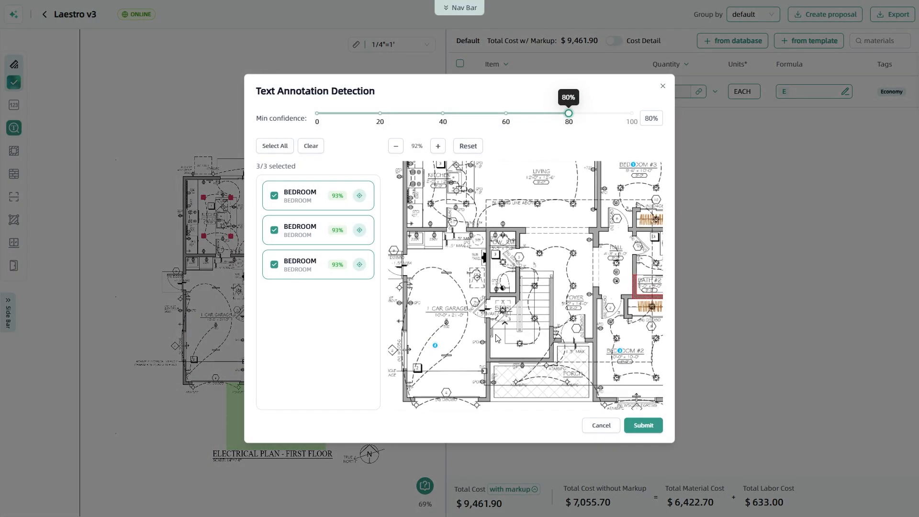
pyautogui.scroll(-2, 543, 304)
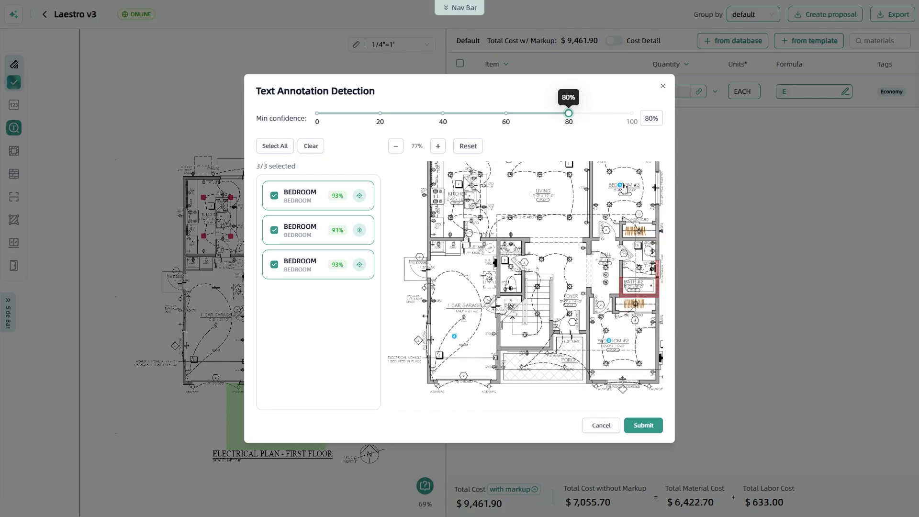
pyautogui.scroll(8, 455, 340)
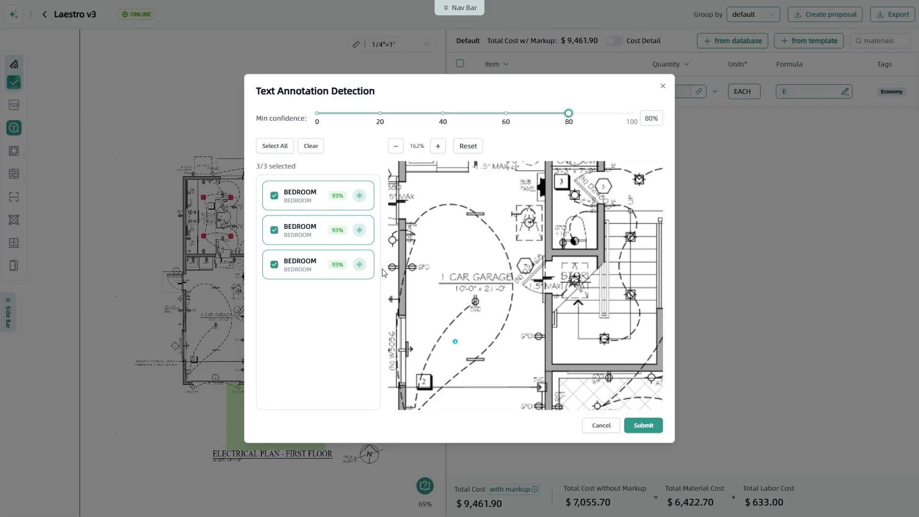
pyautogui.click(273, 230)
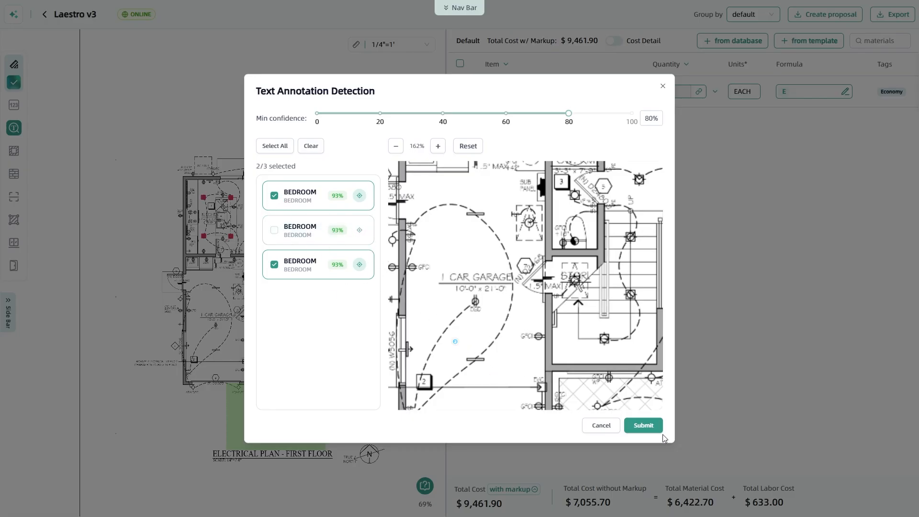
pyautogui.click(647, 426)
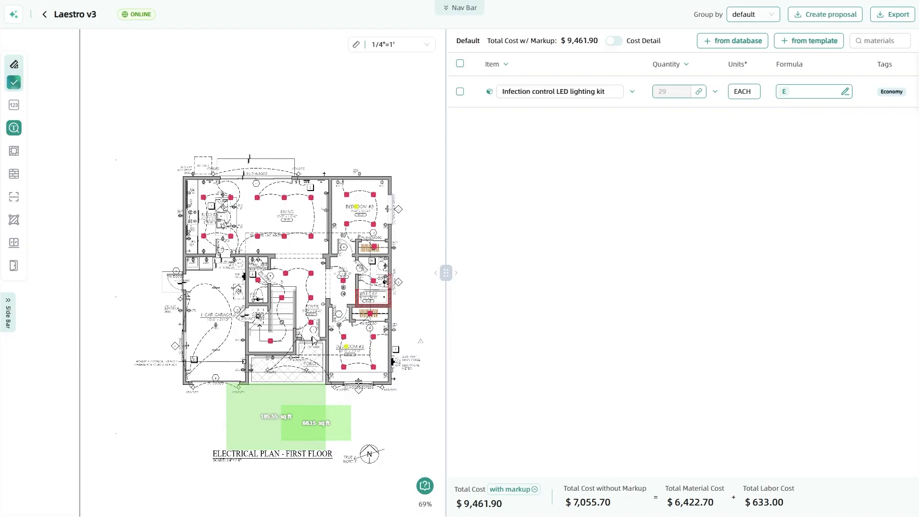
# Leave the text search, inspect the OCRTextCount group through its Bedroom #3 marker, and clear the selection
pyautogui.scroll(-5, 297, 338)
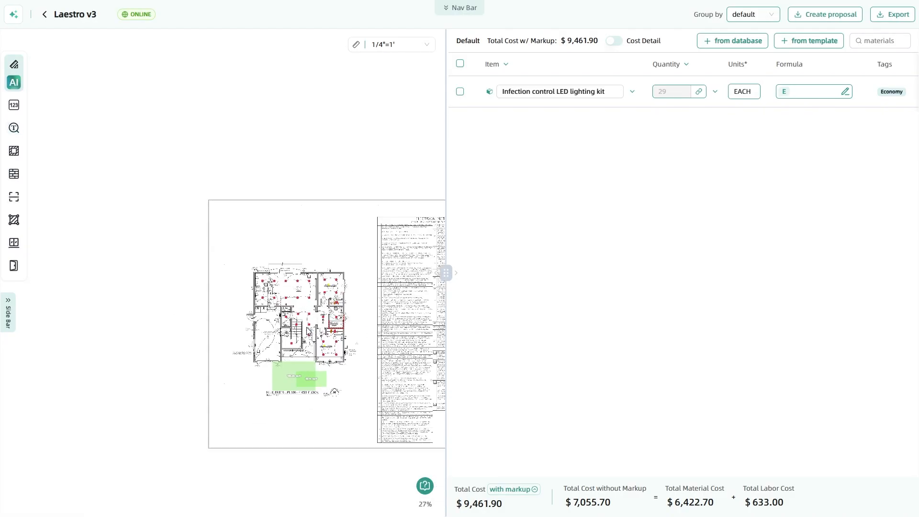
pyautogui.scroll(5, 308, 330)
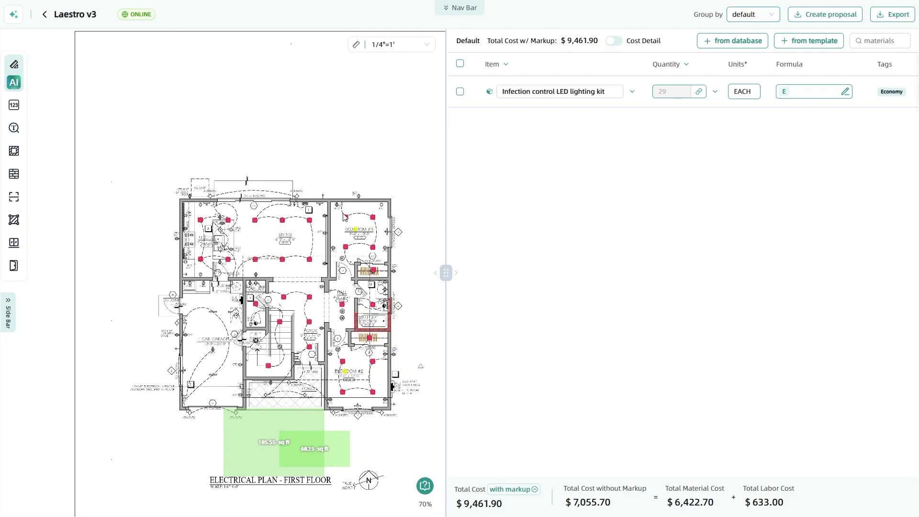
pyautogui.moveTo(343, 214); pyautogui.dragTo(373, 242)
pyautogui.click(385, 256)
pyautogui.click(356, 230)
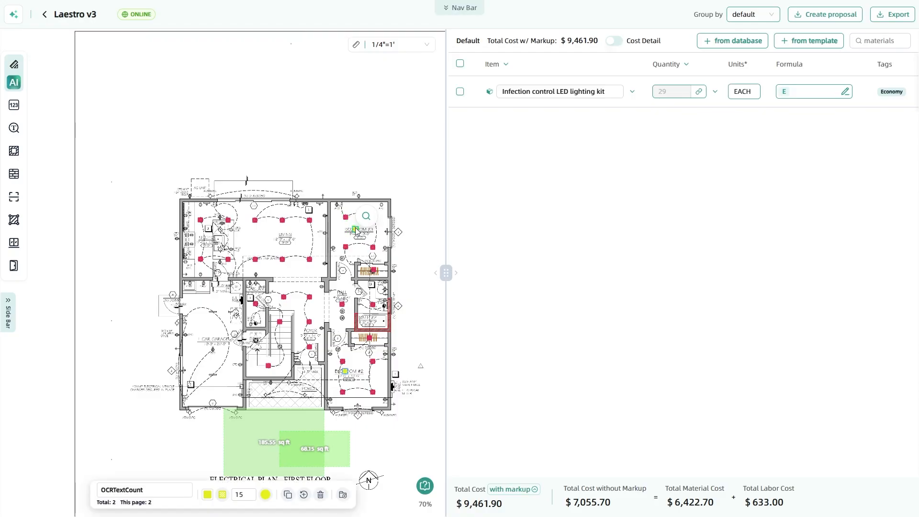
pyautogui.click(393, 172)
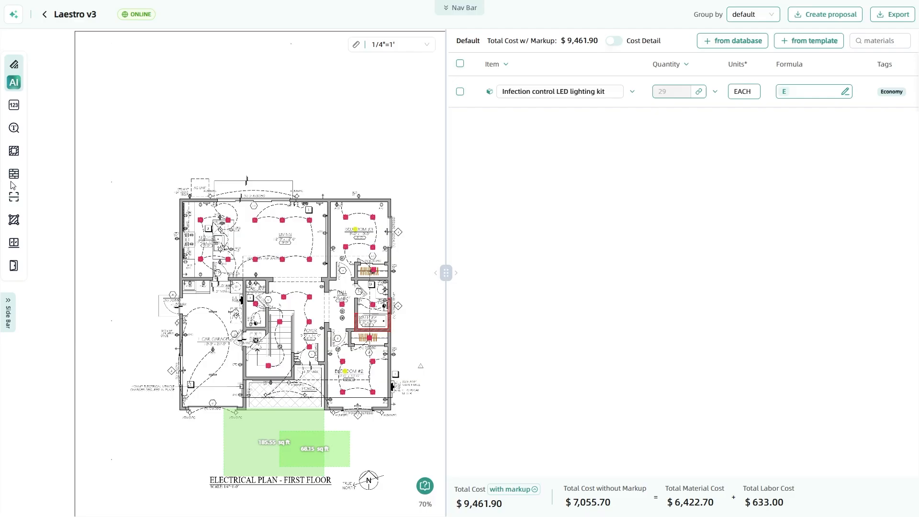
# Open Page 4 - A2.2 with the proposed second floor plan
pyautogui.moveTo(11, 182)
pyautogui.click(8, 313)
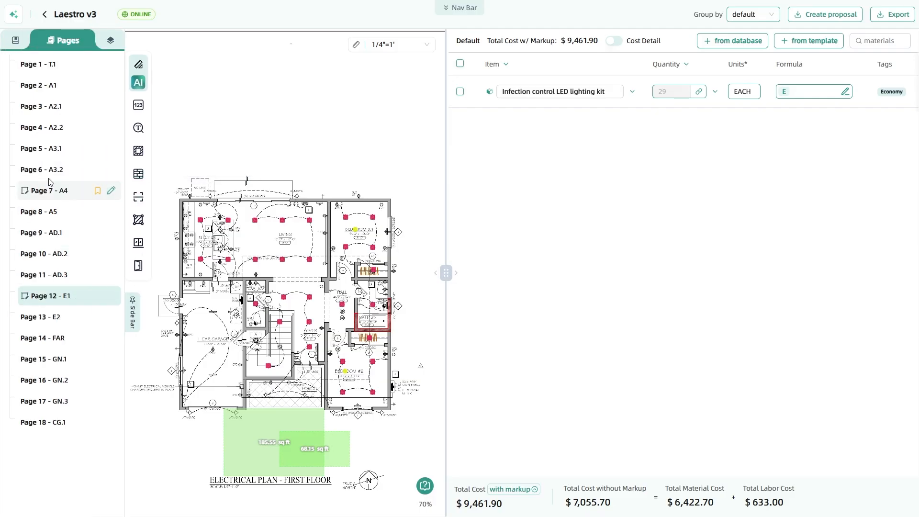
pyautogui.click(58, 148)
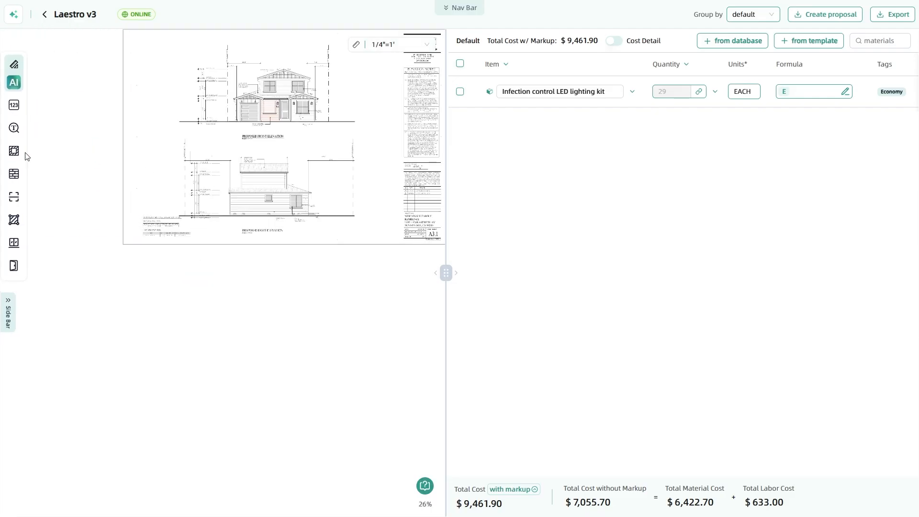
pyautogui.moveTo(8, 317)
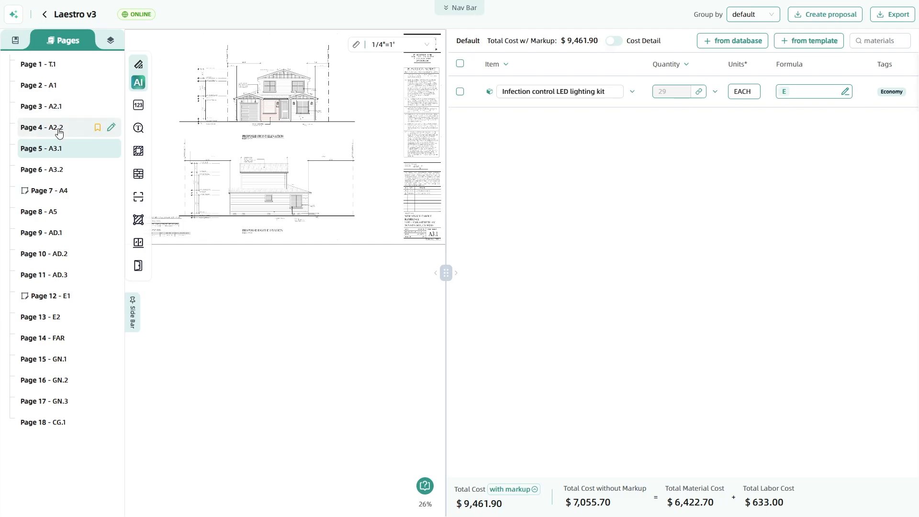
pyautogui.click(77, 127)
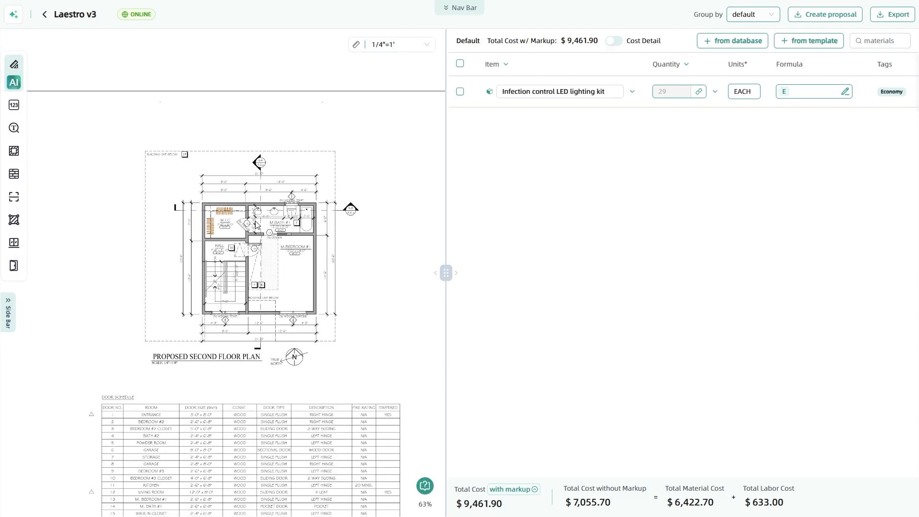
# Run AI wall detection on a rectangle enclosing the second floor plan and submit all detected walls
pyautogui.click(9, 195)
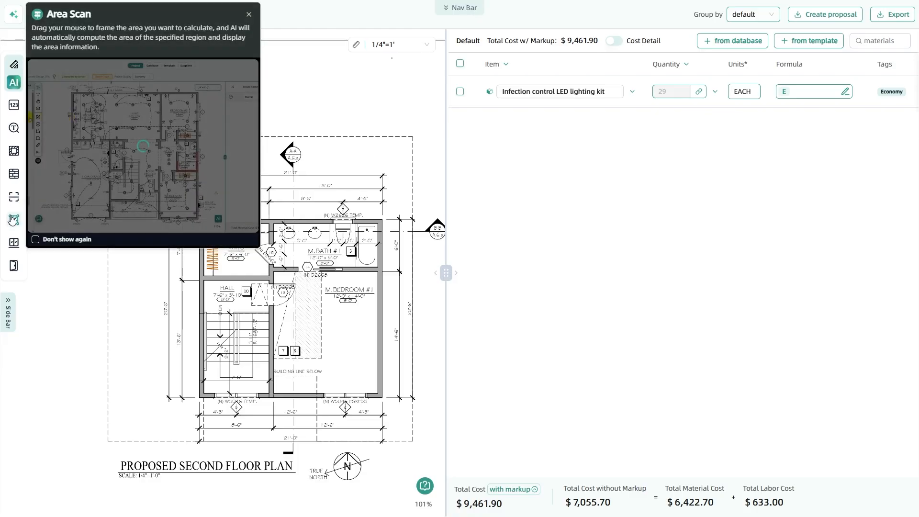
pyautogui.click(11, 172)
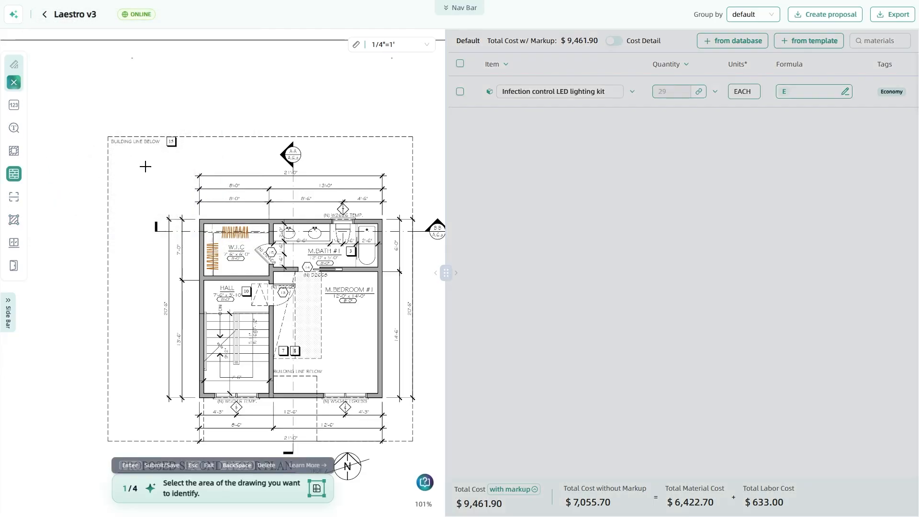
pyautogui.moveTo(185, 203); pyautogui.dragTo(400, 414)
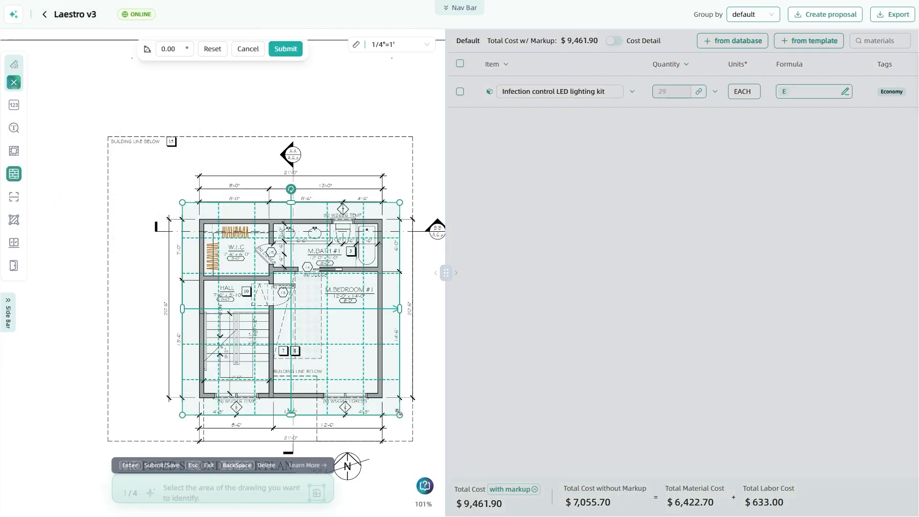
pyautogui.click(289, 48)
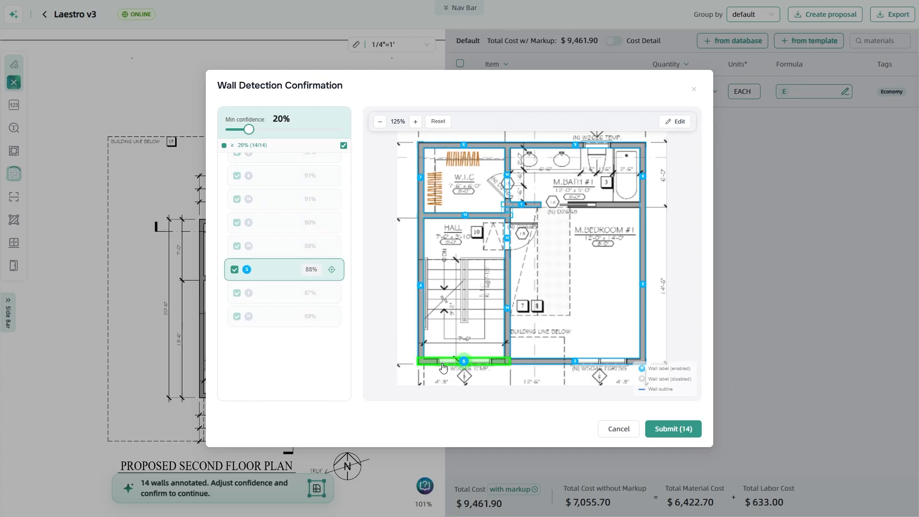
pyautogui.click(678, 433)
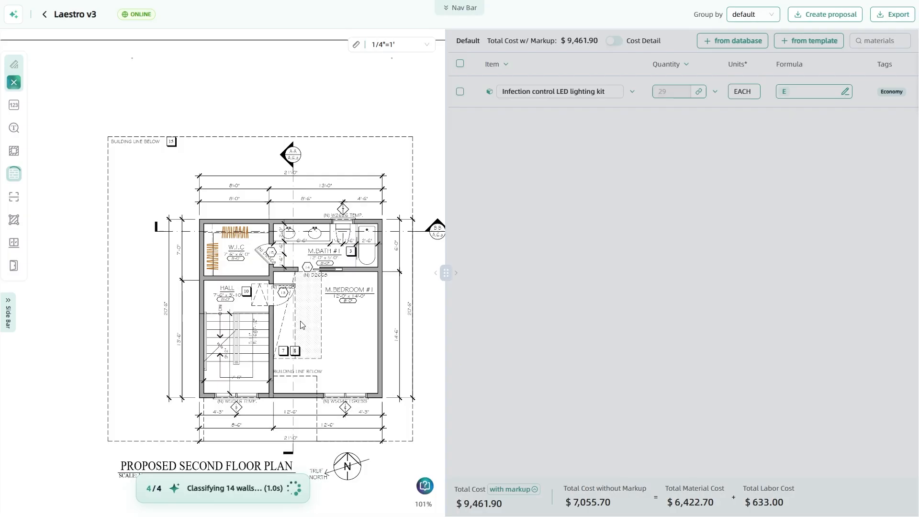
# Examine the detected walls on the second floor plan by selecting them all, and check the Page 4 Exterior Walls group alone
pyautogui.scroll(3, 207, 264)
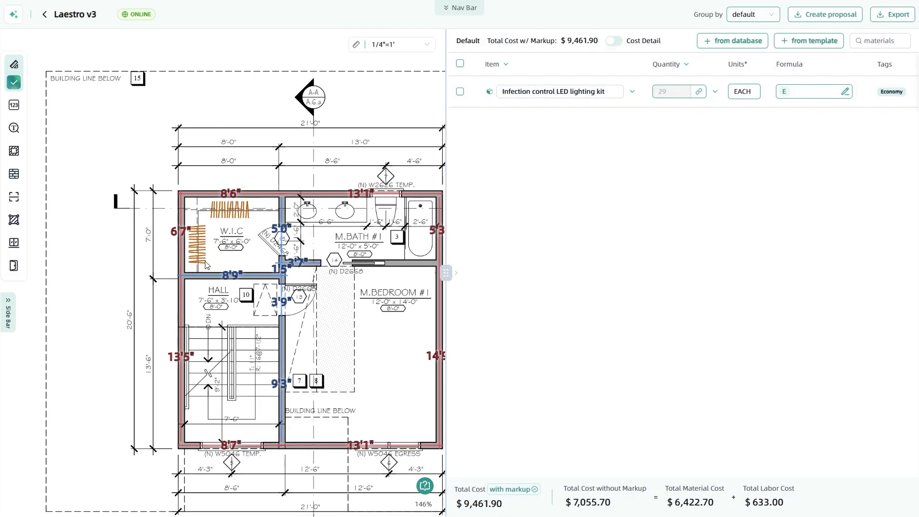
pyautogui.scroll(-3, 276, 271)
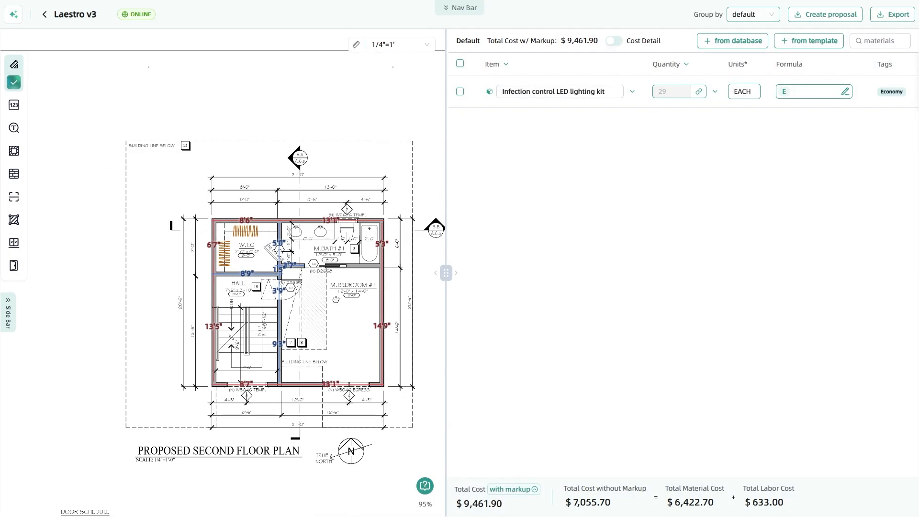
pyautogui.moveTo(336, 299); pyautogui.dragTo(303, 289)
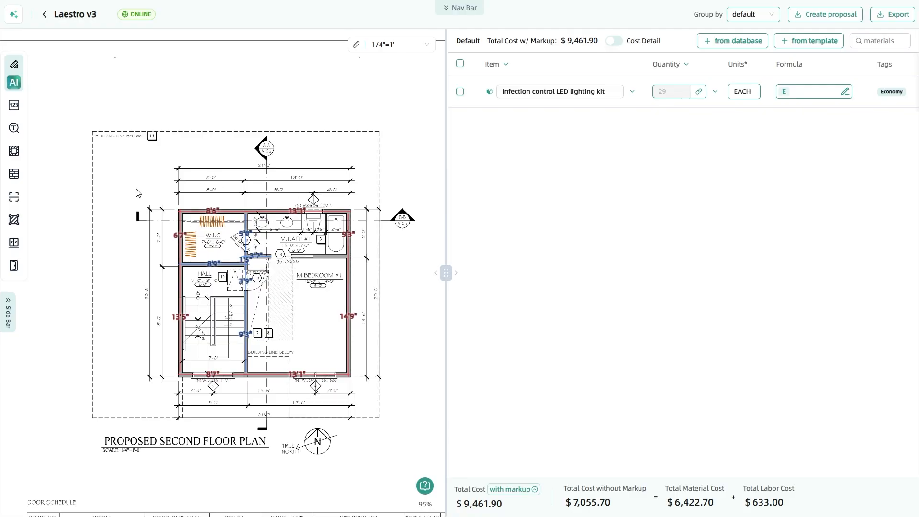
pyautogui.moveTo(137, 193); pyautogui.dragTo(391, 396)
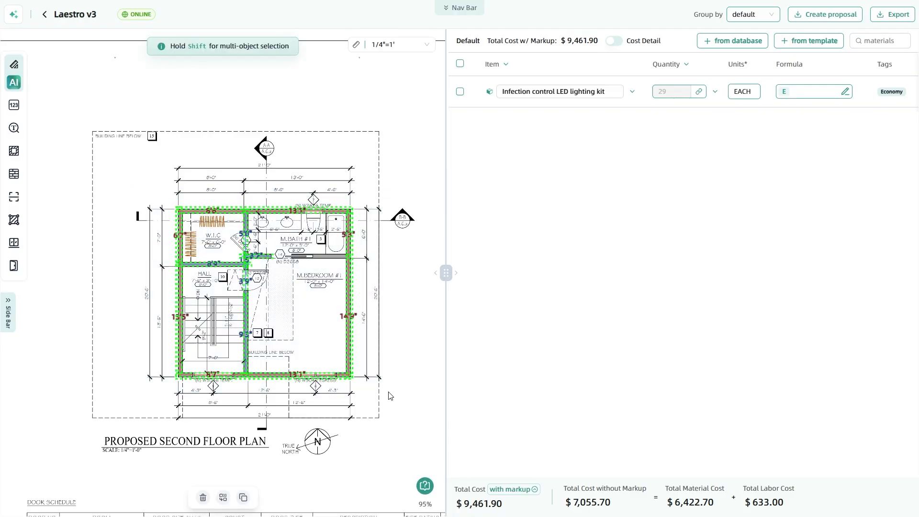
pyautogui.click(348, 327)
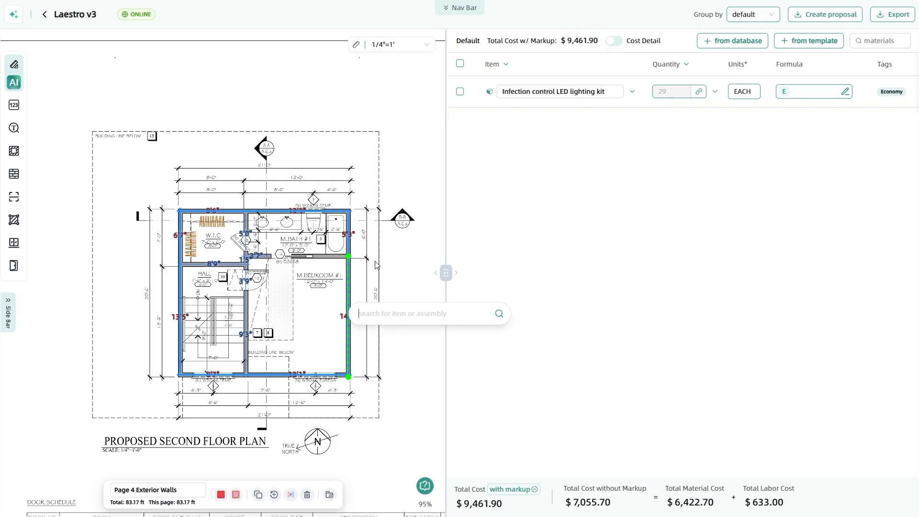
pyautogui.click(402, 276)
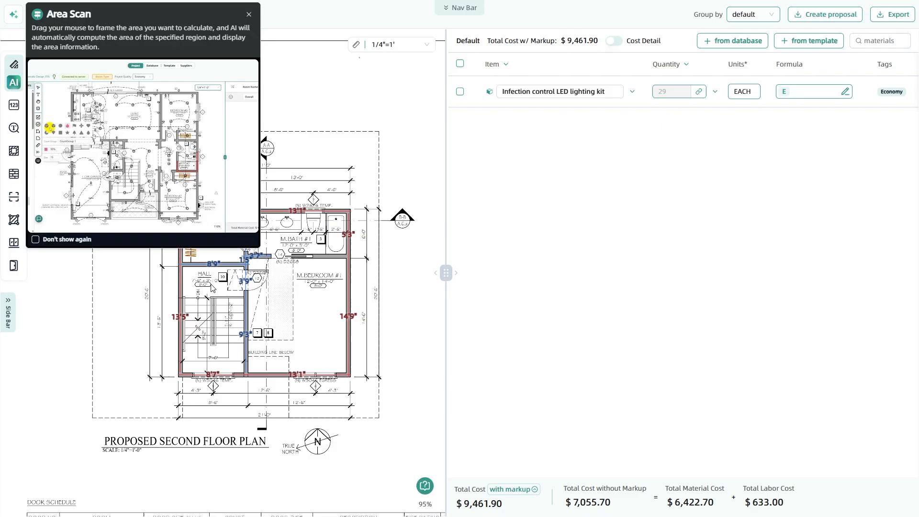
pyautogui.scroll(2, 320, 301)
pyautogui.scroll(3, 321, 301)
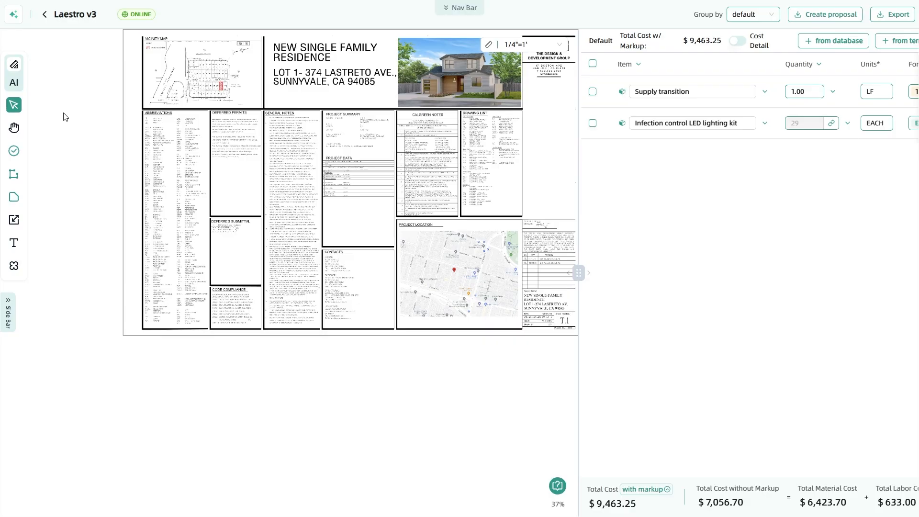
# Open the Quotr AI Agent beside the drawing and bring up Page 13 - E2
pyautogui.click(14, 17)
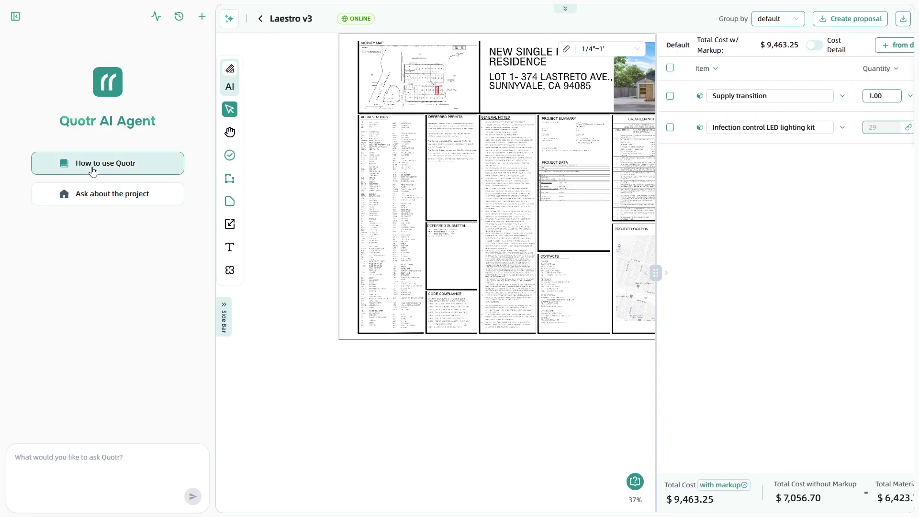
pyautogui.scroll(3, 456, 226)
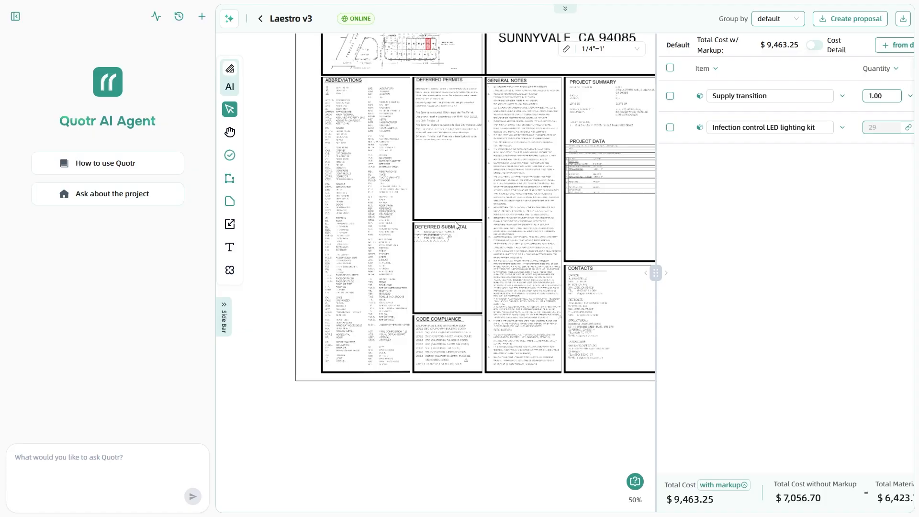
pyautogui.click(224, 311)
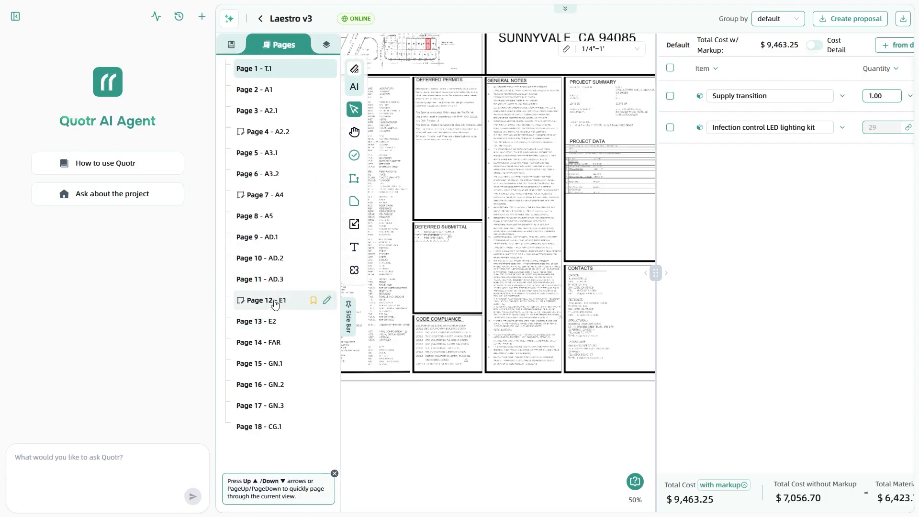
pyautogui.click(271, 320)
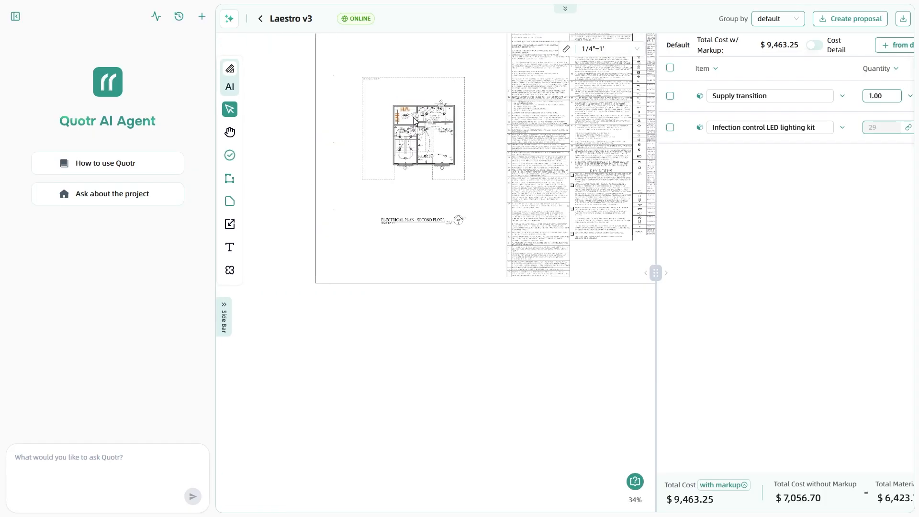
# Examine the second-floor electrical plan, the electrical notes and the key notes on Page 13 - E2
pyautogui.scroll(5, 435, 135)
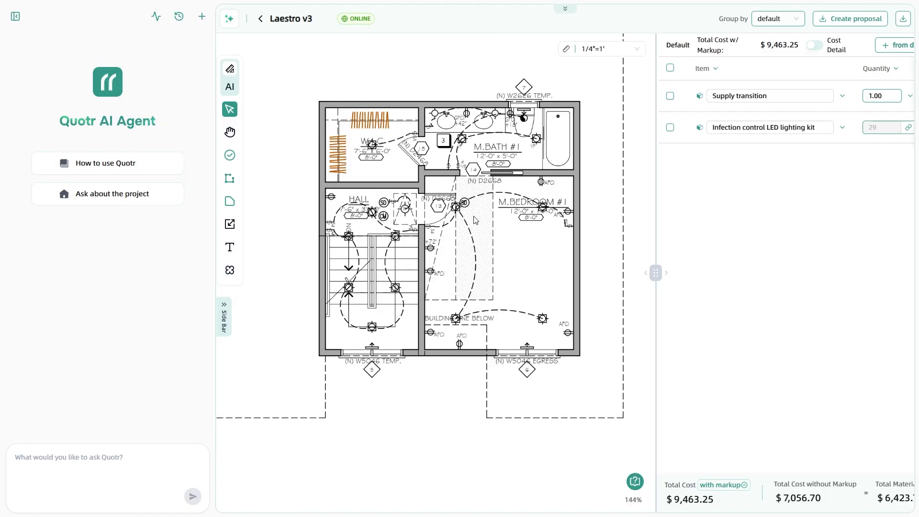
pyautogui.scroll(2, 395, 241)
pyautogui.scroll(-2, 395, 241)
pyautogui.scroll(-2, 482, 277)
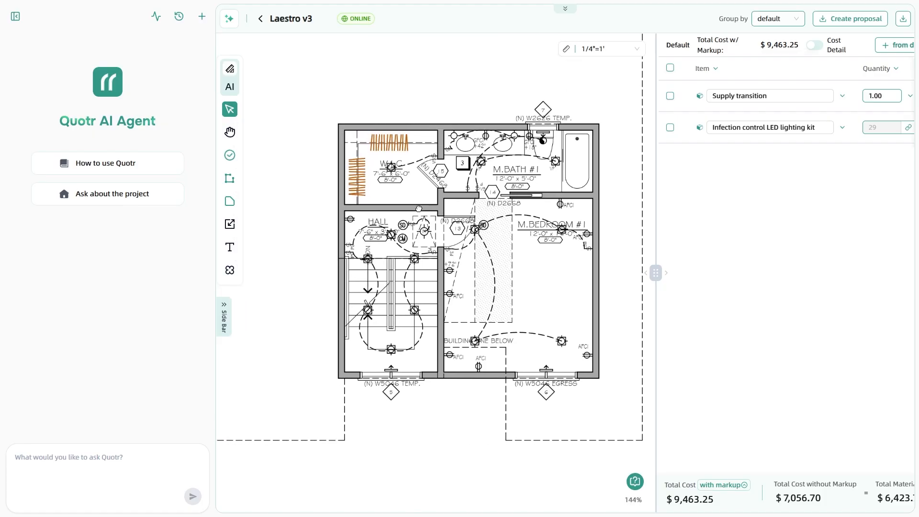
pyautogui.scroll(-5, 483, 276)
pyautogui.moveTo(482, 277); pyautogui.dragTo(377, 274)
pyautogui.moveTo(469, 317); pyautogui.dragTo(366, 289)
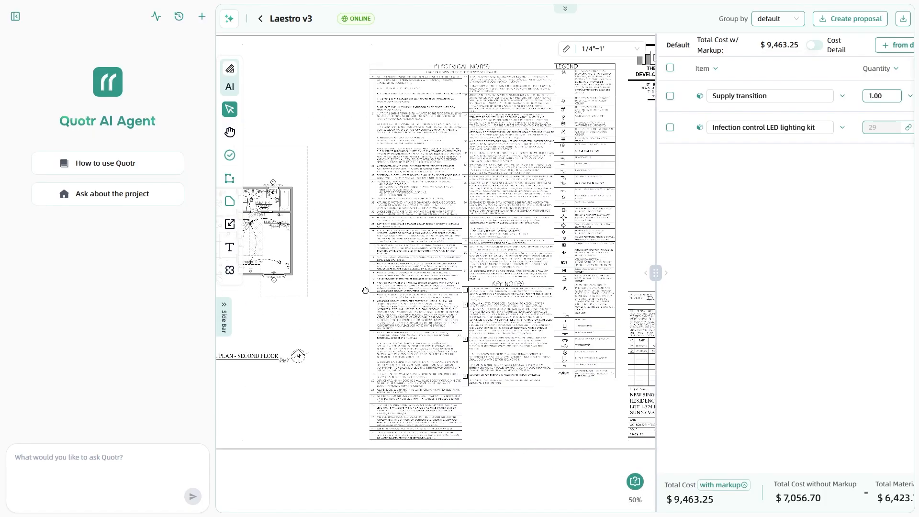
pyautogui.scroll(5, 486, 295)
pyautogui.scroll(3, 486, 295)
pyautogui.scroll(4, 297, 306)
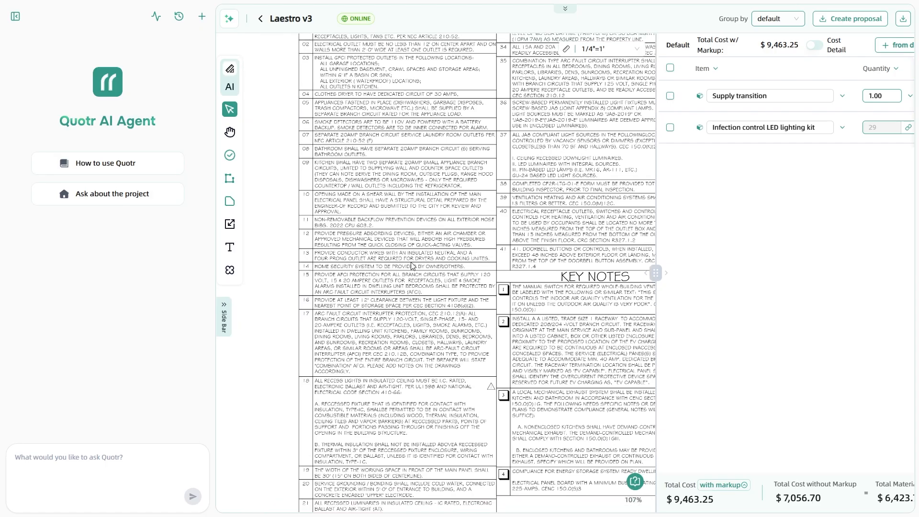
pyautogui.scroll(2, 296, 303)
pyautogui.moveTo(354, 302); pyautogui.dragTo(461, 301)
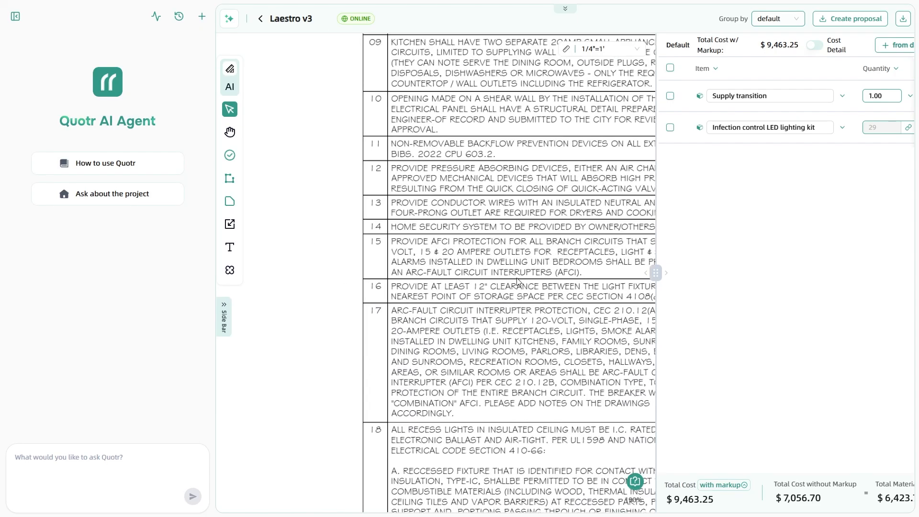
pyautogui.scroll(-10, 517, 282)
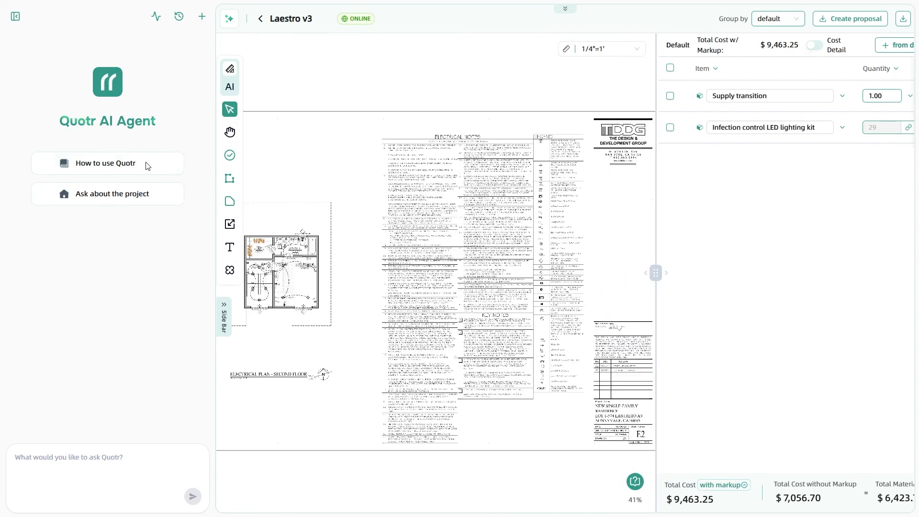
pyautogui.moveTo(258, 272); pyautogui.dragTo(324, 270)
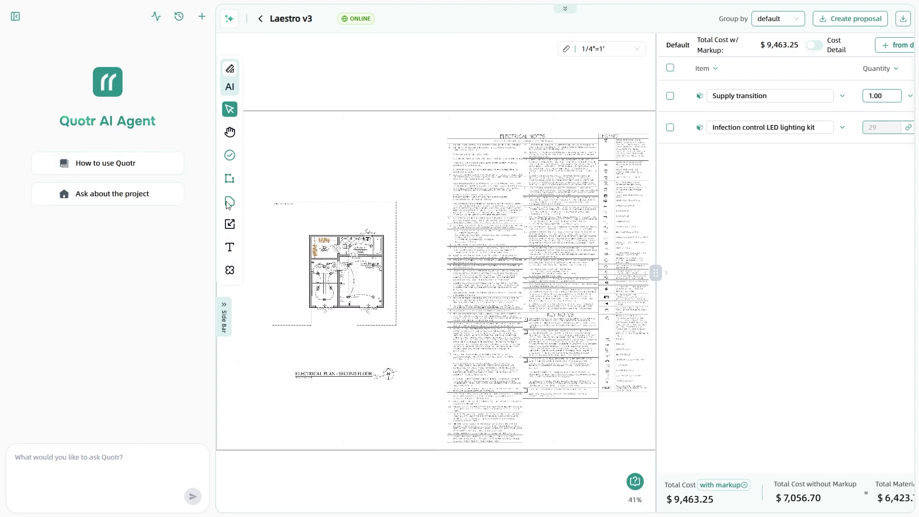
# Open Page 12 - E1 and select the takeoff markups on the first-floor electrical plan together
pyautogui.click(224, 313)
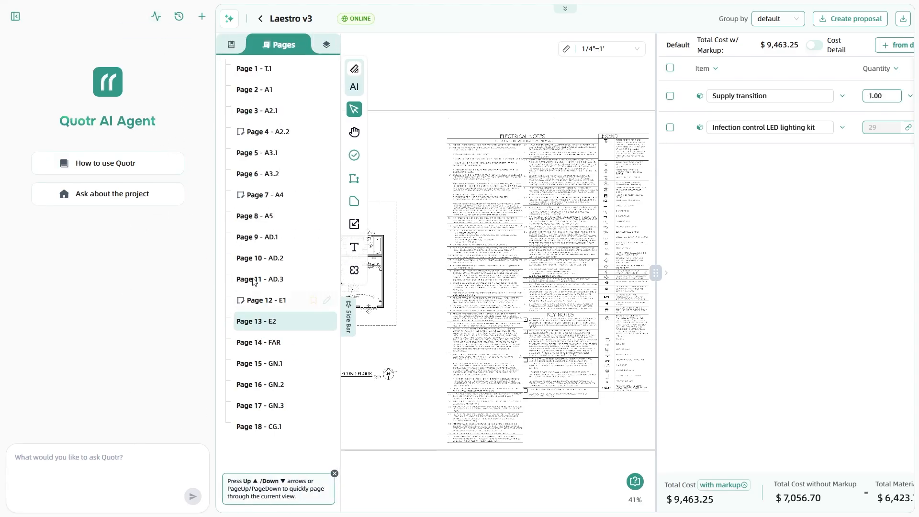
pyautogui.click(268, 237)
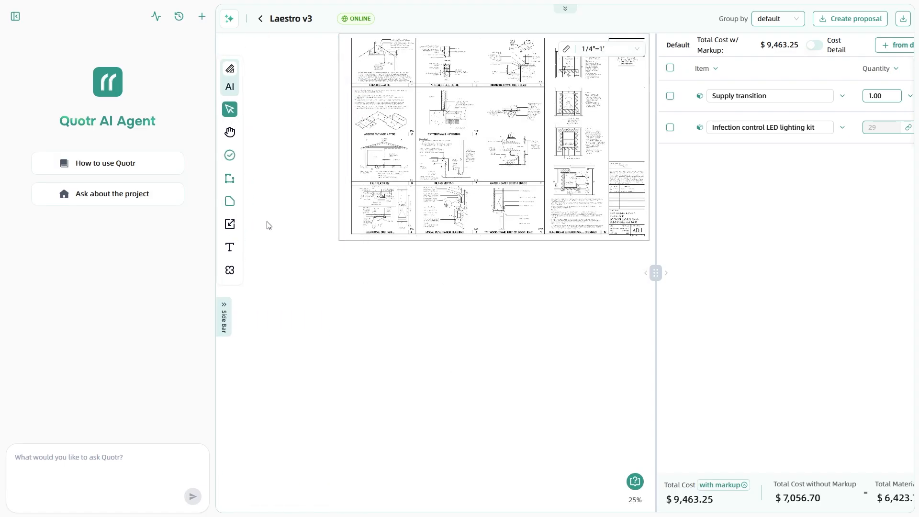
pyautogui.click(224, 314)
pyautogui.click(263, 300)
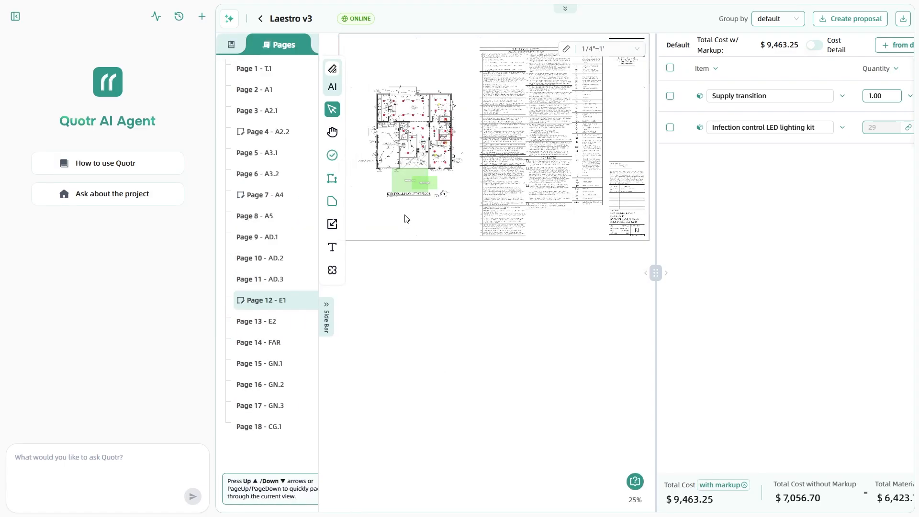
pyautogui.scroll(2, 364, 216)
pyautogui.moveTo(354, 215); pyautogui.dragTo(514, 392)
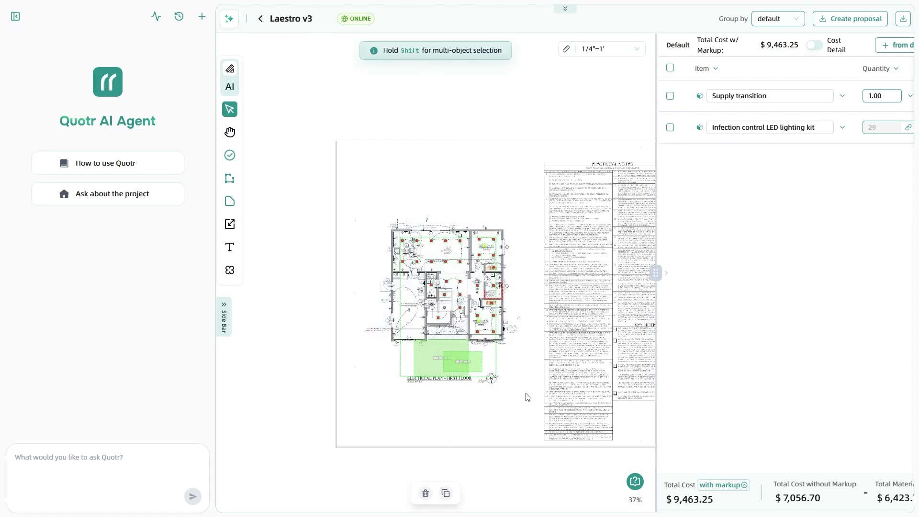
# Ask the AI Agent "how many lights are on page e1" and check the light fixtures on the first-floor electrical plan
pyautogui.click(528, 397)
pyautogui.scroll(4, 435, 328)
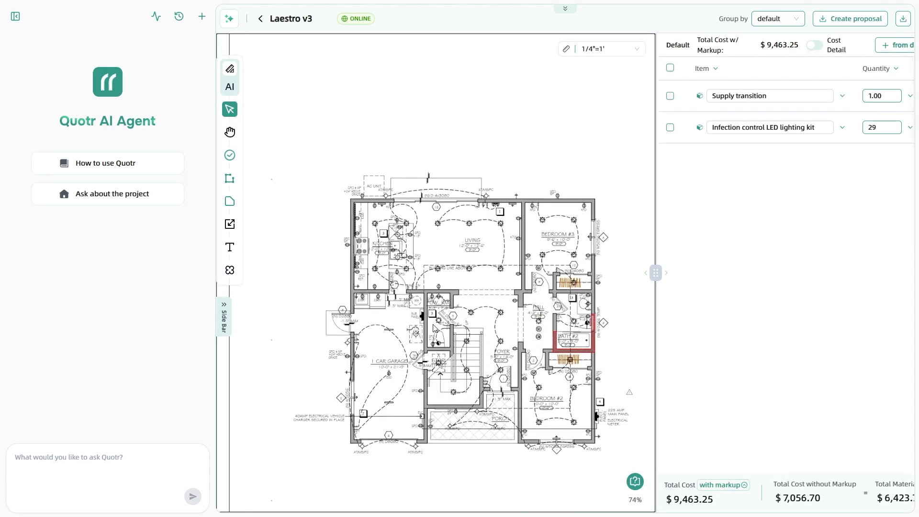
pyautogui.scroll(1, 434, 328)
pyautogui.click(116, 453)
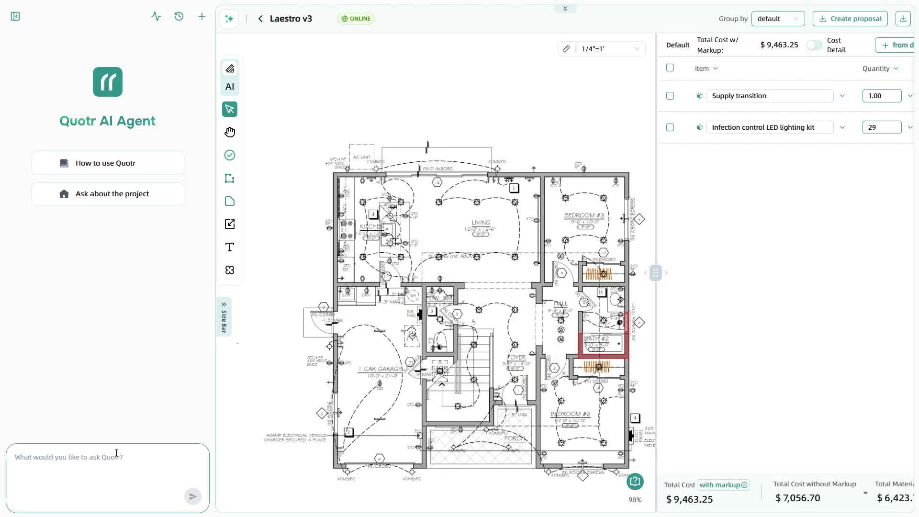
pyautogui.write('how many lights are on page e1')
pyautogui.press('Return')
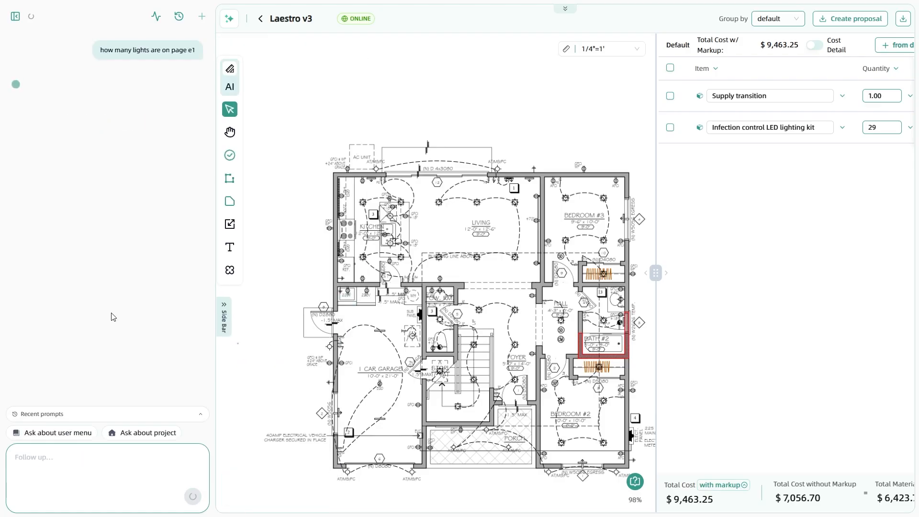
pyautogui.click(132, 436)
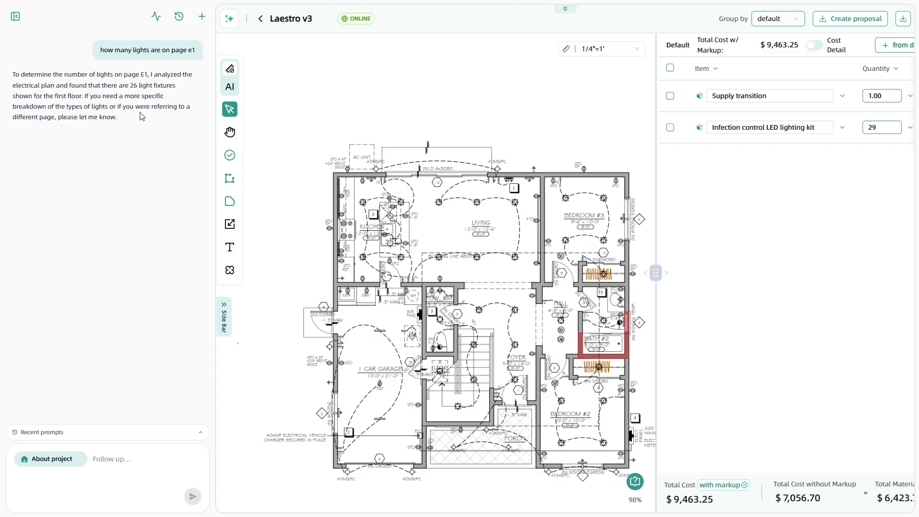
pyautogui.scroll(-5, 490, 257)
pyautogui.scroll(5, 512, 299)
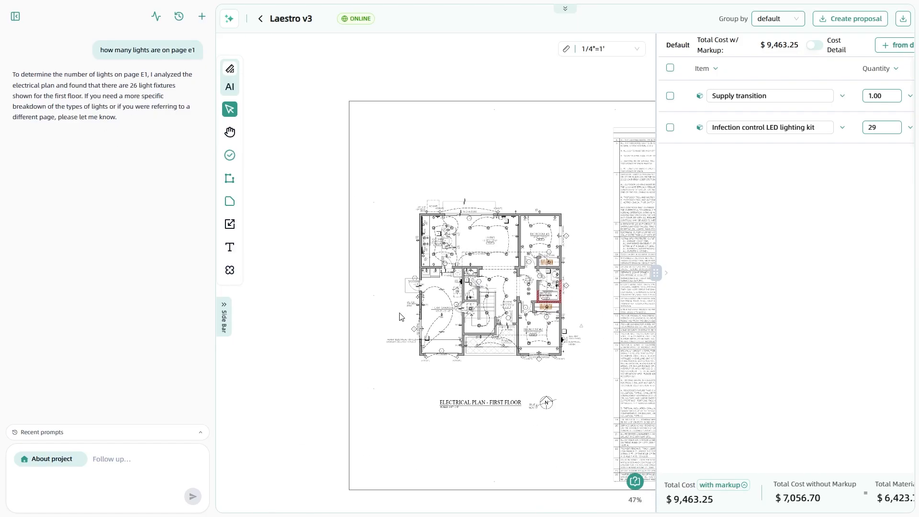
pyautogui.scroll(3, 513, 298)
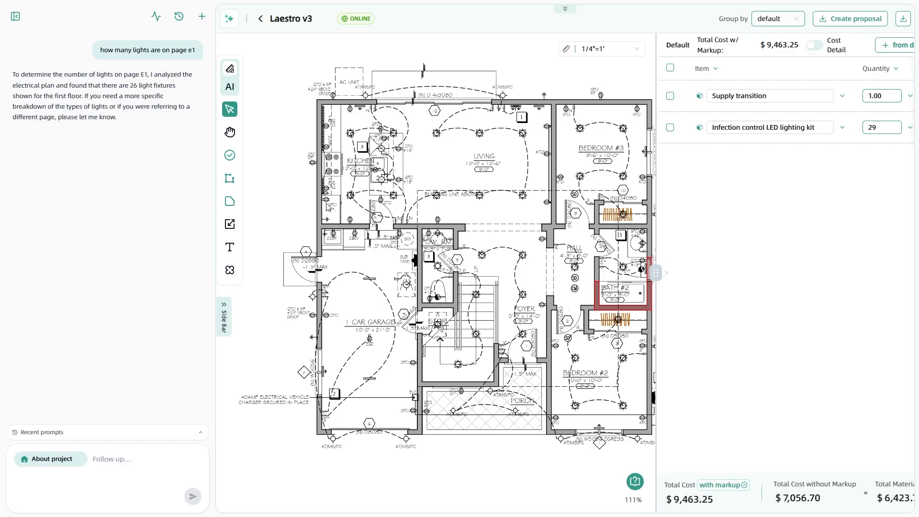
pyautogui.moveTo(650, 216); pyautogui.dragTo(591, 277)
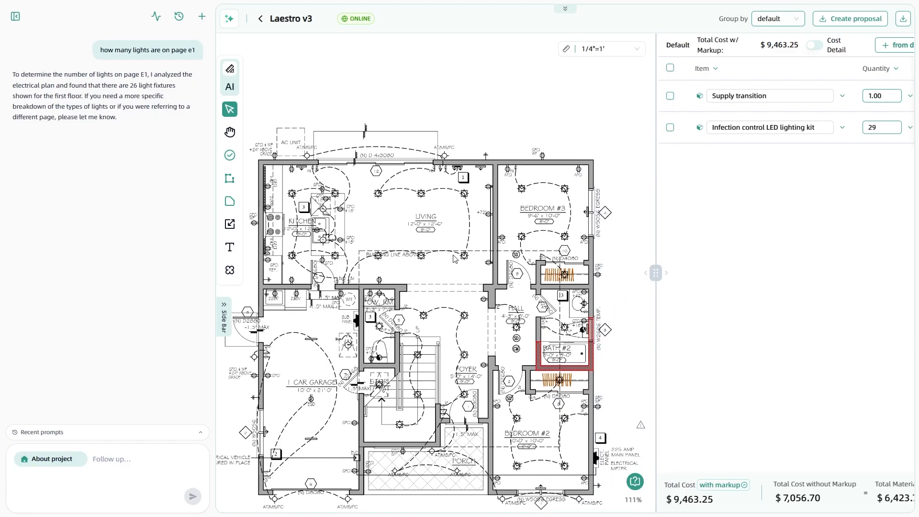
pyautogui.scroll(-7, 455, 259)
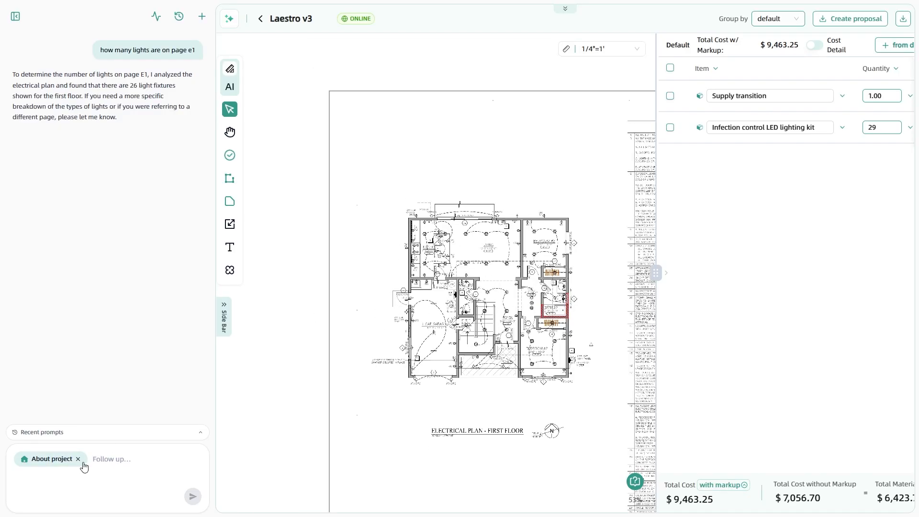
# Replace the agent's project context with User menu and ask "where do i set a custom scale"
pyautogui.click(79, 460)
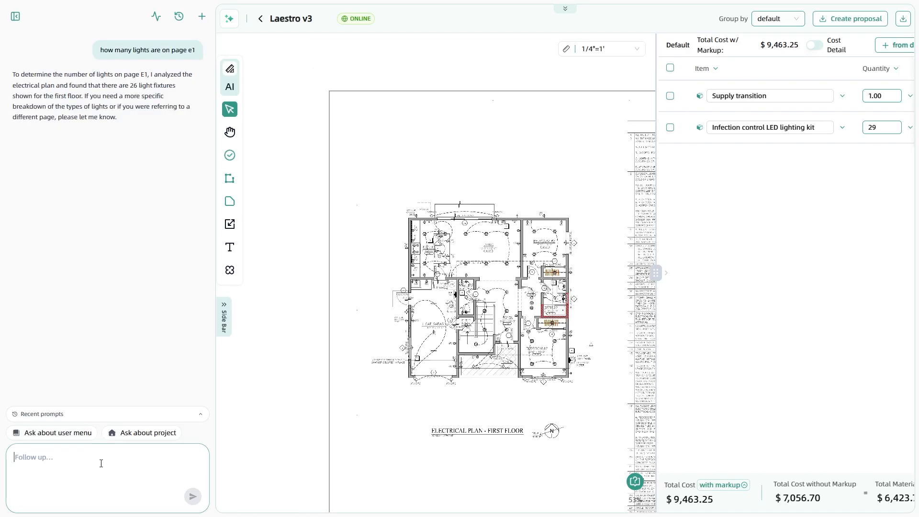
pyautogui.click(51, 433)
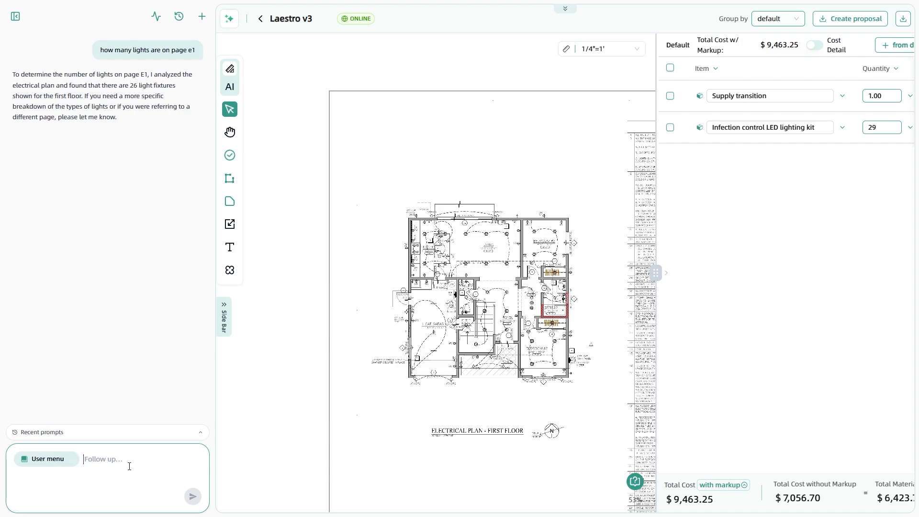
pyautogui.write('where do i set a custom scale')
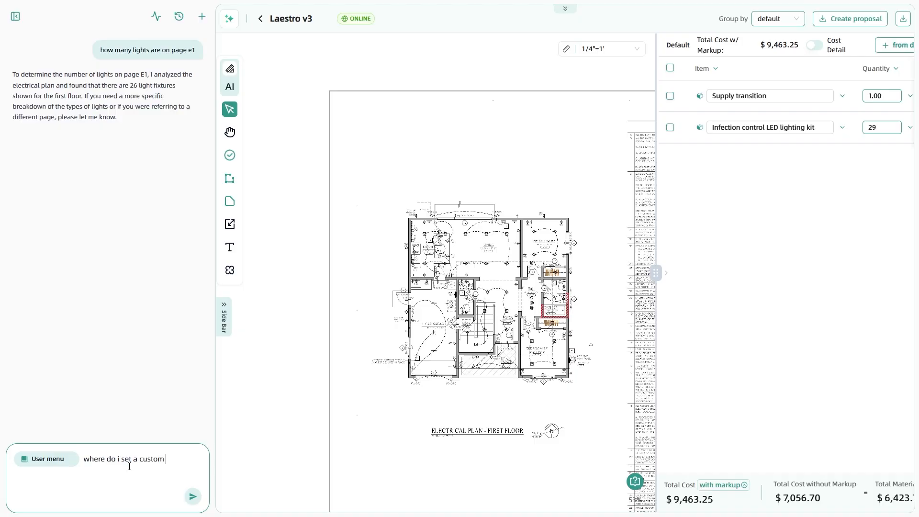
pyautogui.press('Return')
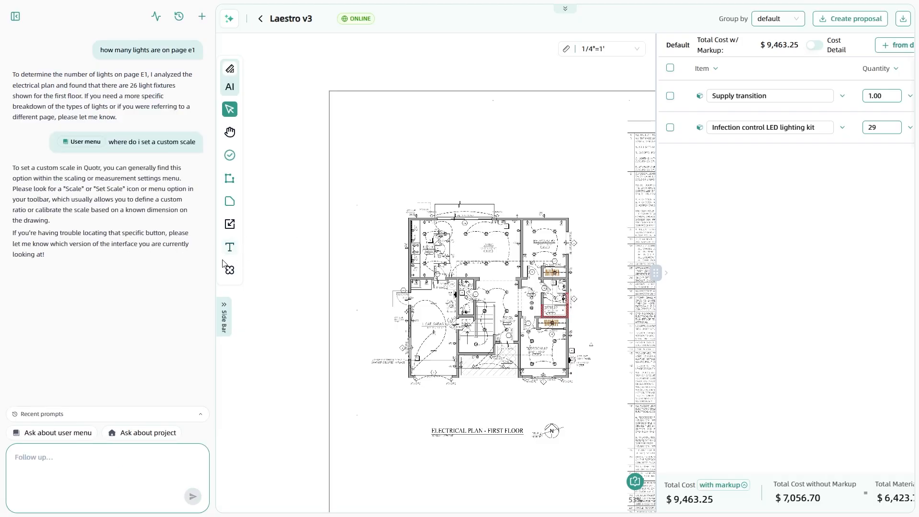
# Look through the available drawing scales and locate the custom scale option, leaving the scale as it is
pyautogui.click(224, 309)
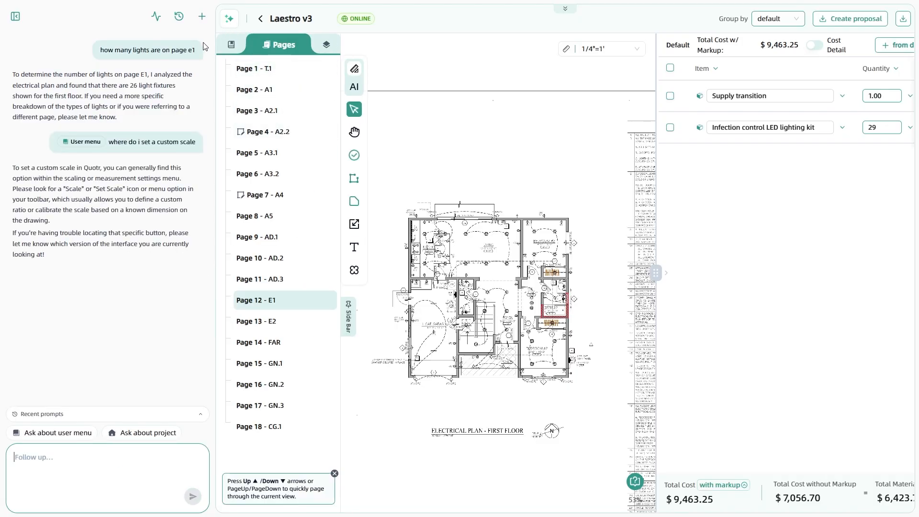
pyautogui.click(629, 53)
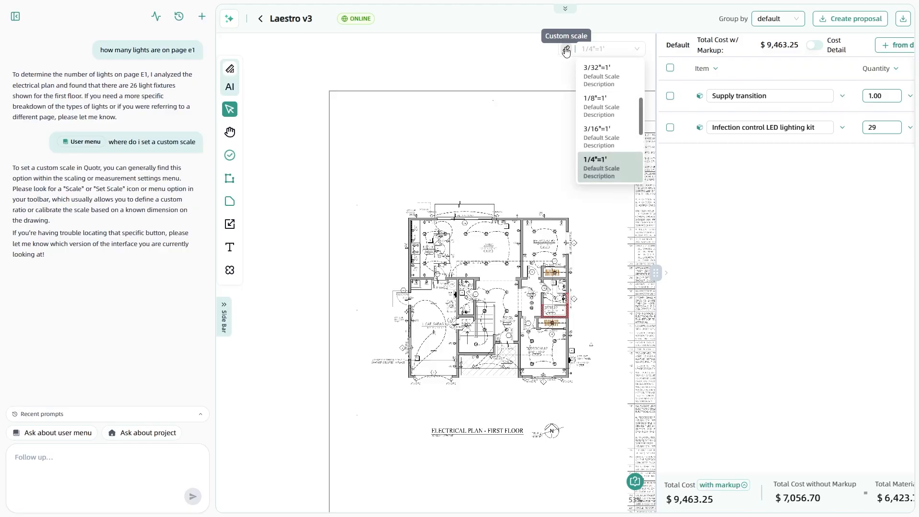
pyautogui.click(473, 69)
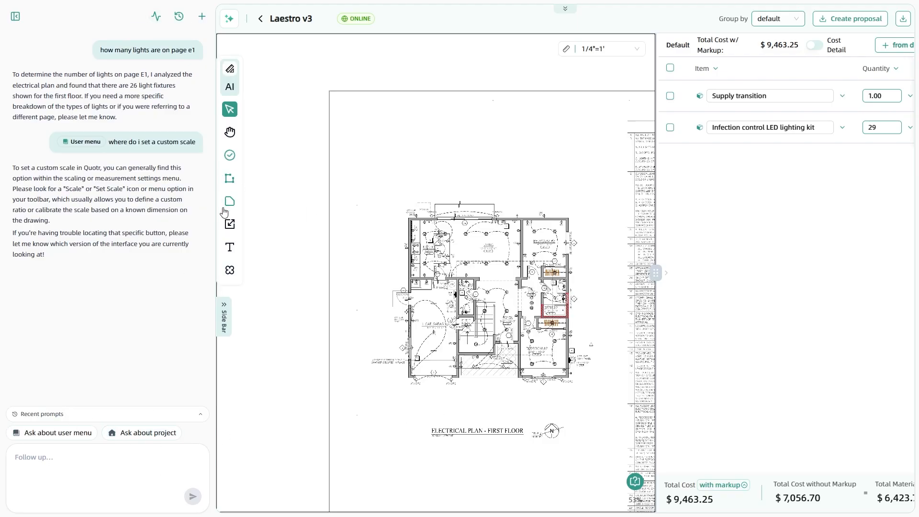
pyautogui.click(219, 331)
pyautogui.moveTo(230, 324)
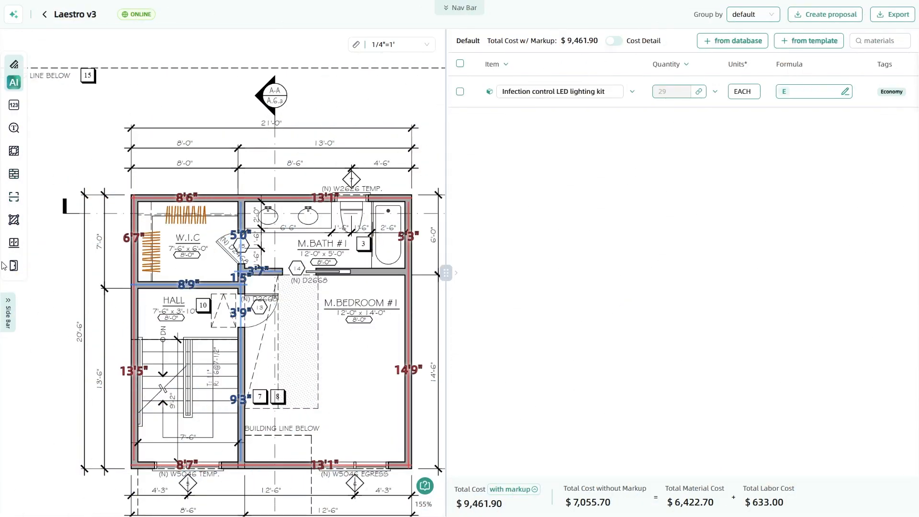
# Browse the plan pages, including Page 2 - A1 and Page 7 - A4, and bring up Page 12 - E1
pyautogui.moveTo(6, 302)
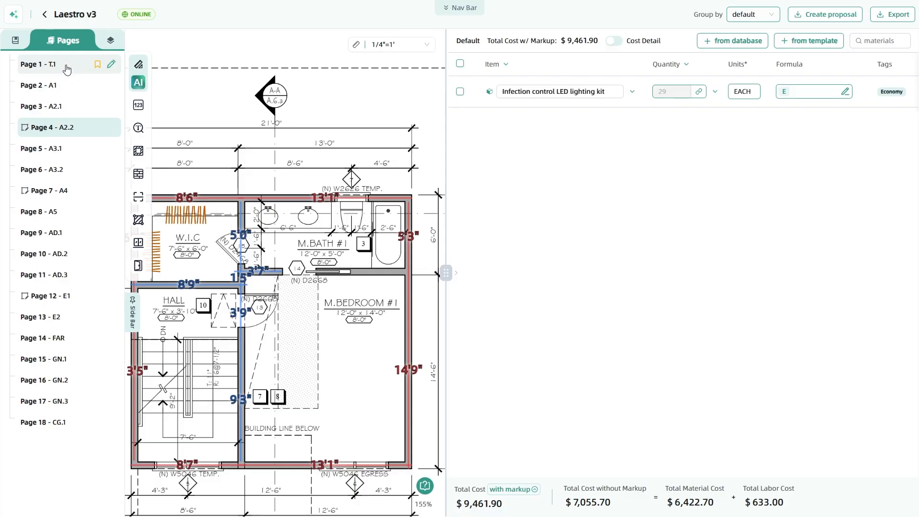
pyautogui.moveTo(12, 318)
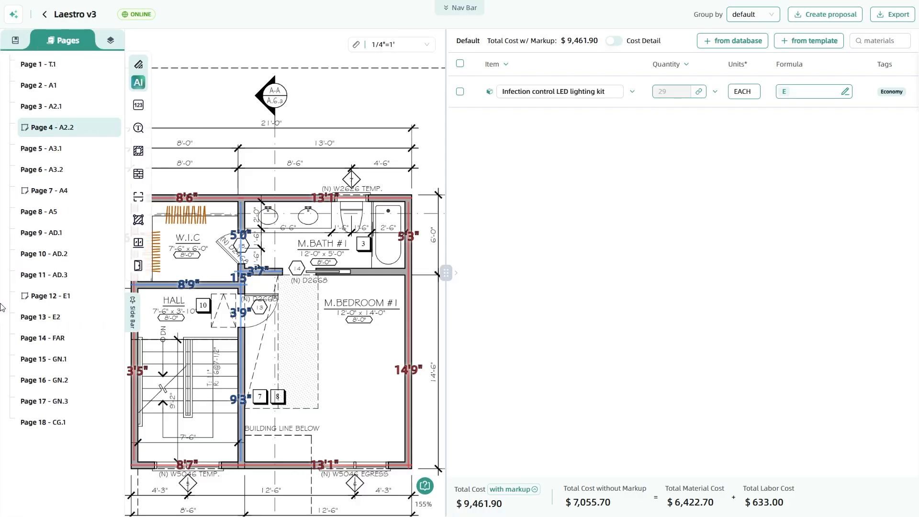
pyautogui.click(61, 84)
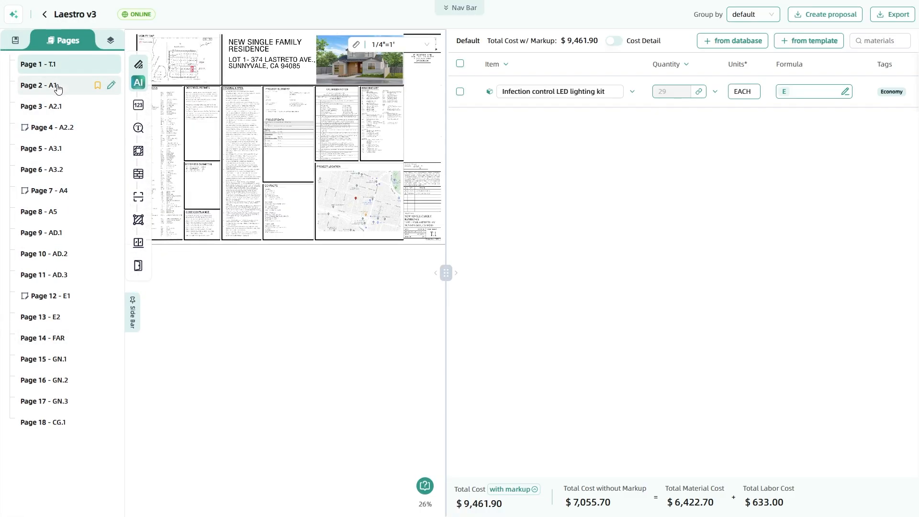
pyautogui.click(109, 47)
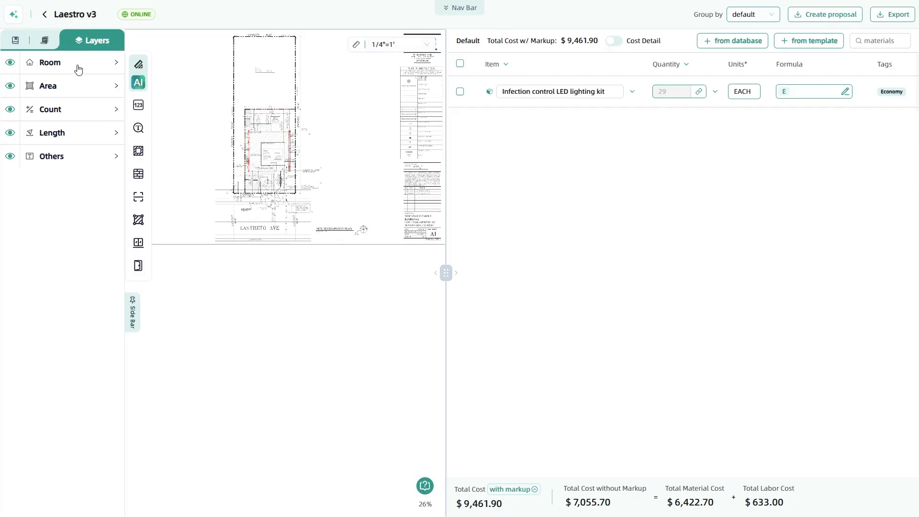
pyautogui.click(48, 44)
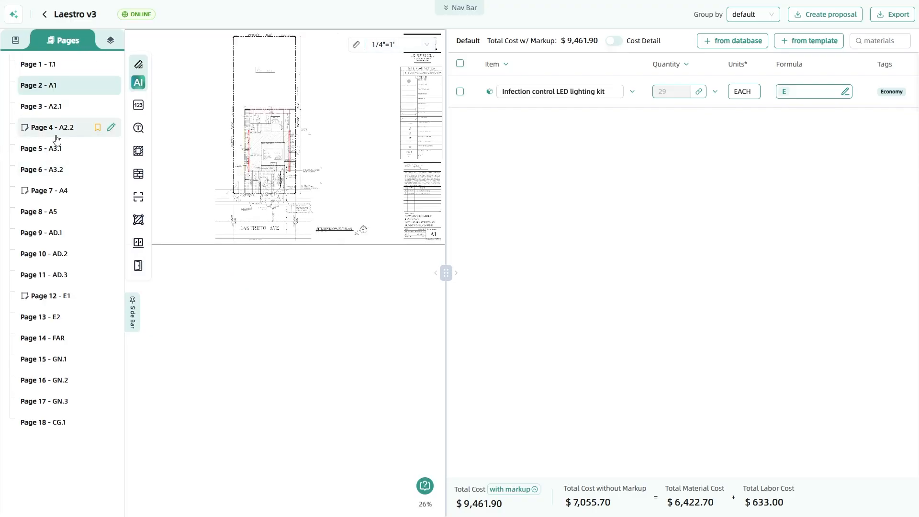
pyautogui.click(49, 190)
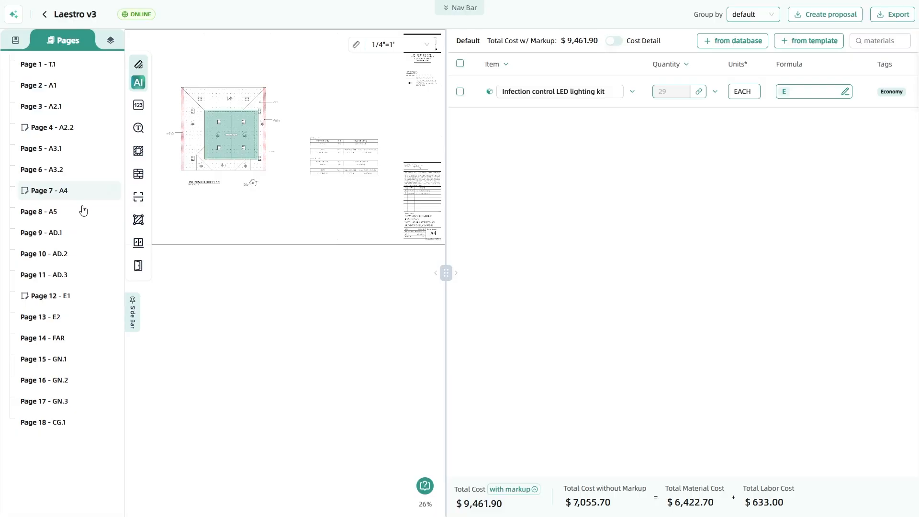
pyautogui.click(52, 296)
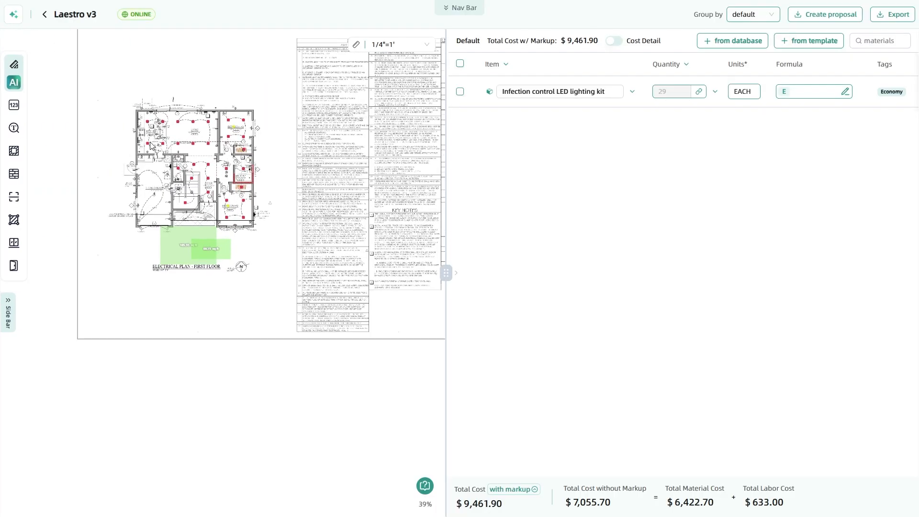
# Open the layers of Page 12 - E1 and look into the Room, Area and Count groups
pyautogui.click(5, 310)
pyautogui.click(108, 40)
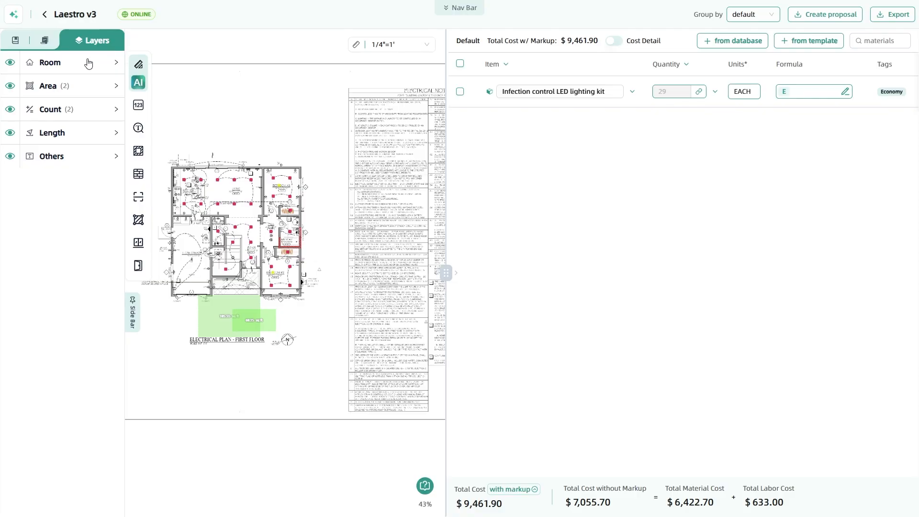
pyautogui.click(109, 67)
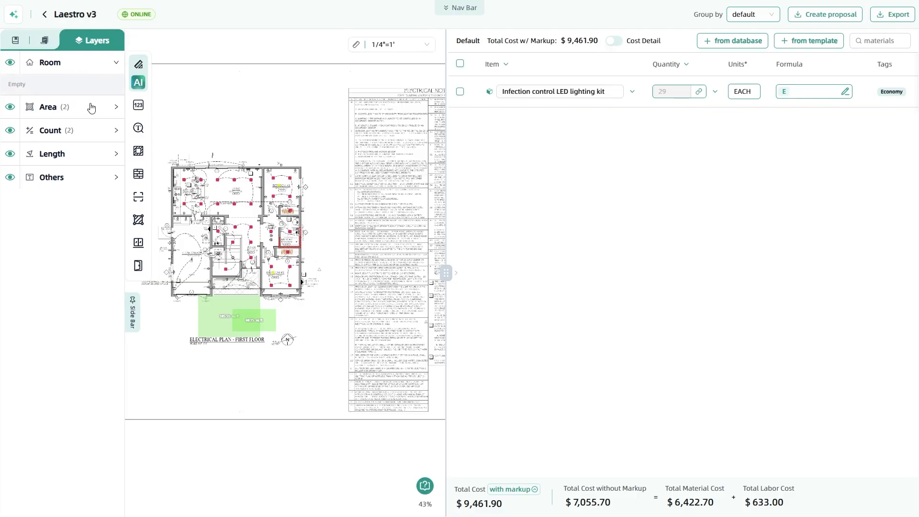
pyautogui.click(92, 109)
pyautogui.click(91, 160)
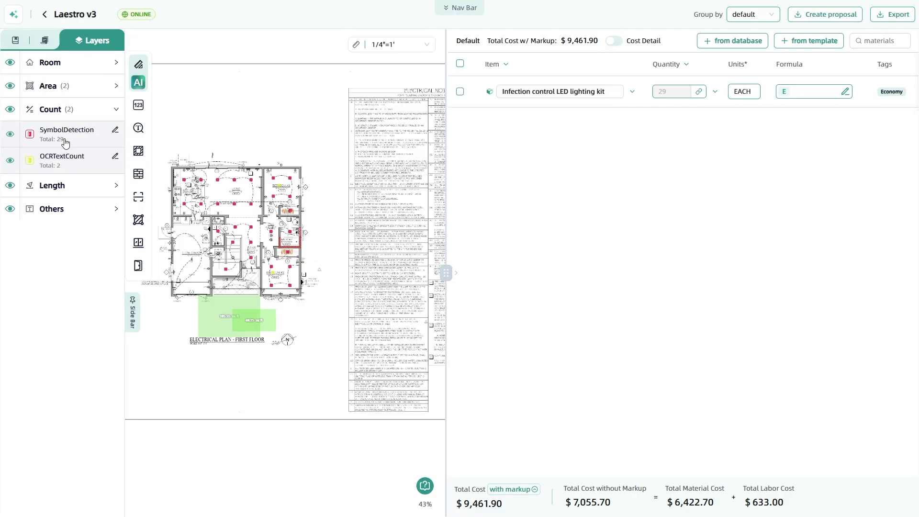
# Hide the Area and Count layers on the first-floor electrical plan, and show the Count layers again
pyautogui.click(11, 134)
pyautogui.click(6, 110)
pyautogui.click(10, 86)
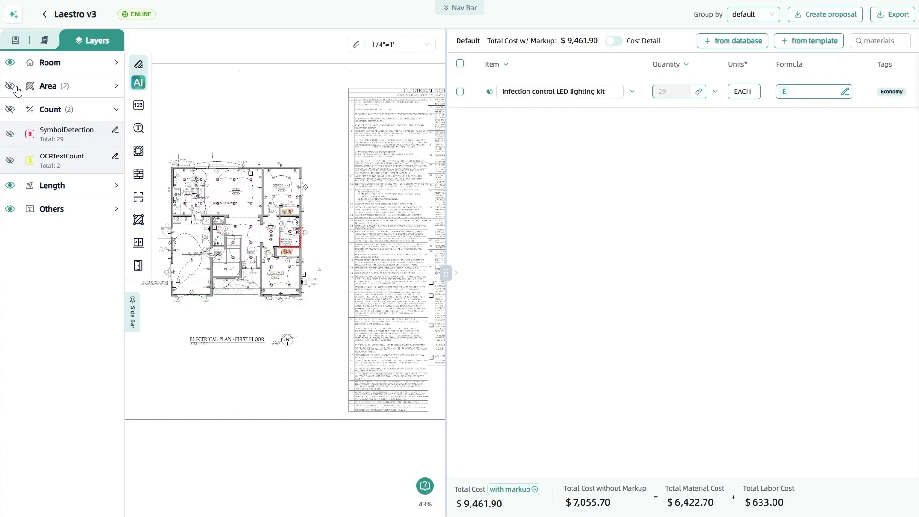
pyautogui.click(12, 111)
pyautogui.scroll(5, 238, 211)
pyautogui.moveTo(0, 284)
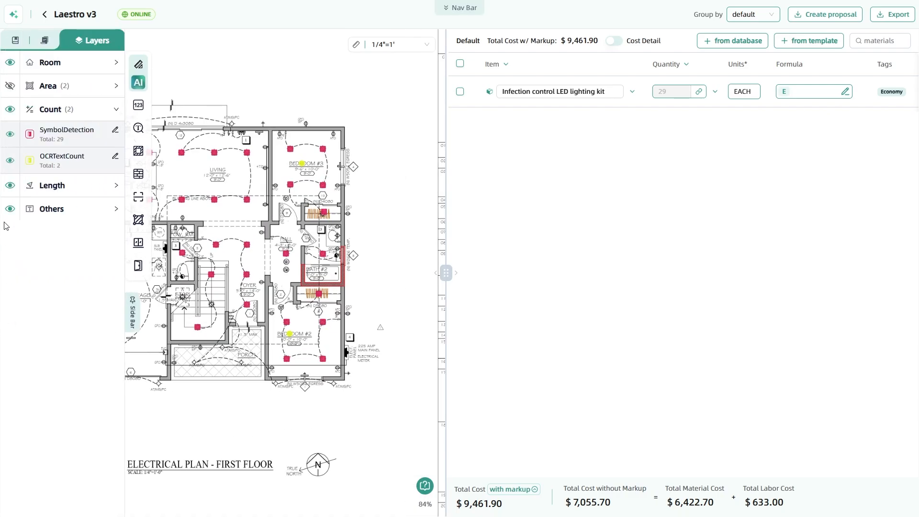
# Hide the OCRTextCount layer within the Count group and view the SymbolDetection markers across the first-floor plan
pyautogui.click(105, 116)
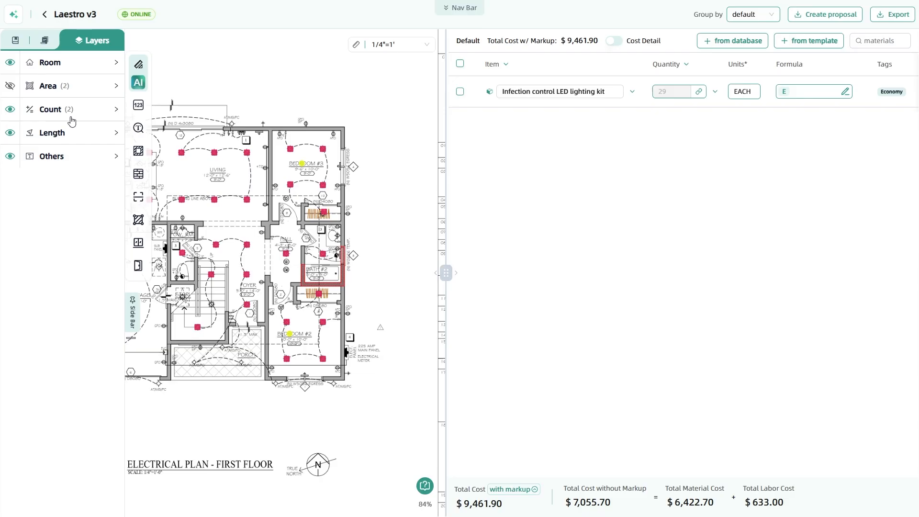
pyautogui.click(107, 114)
pyautogui.click(11, 163)
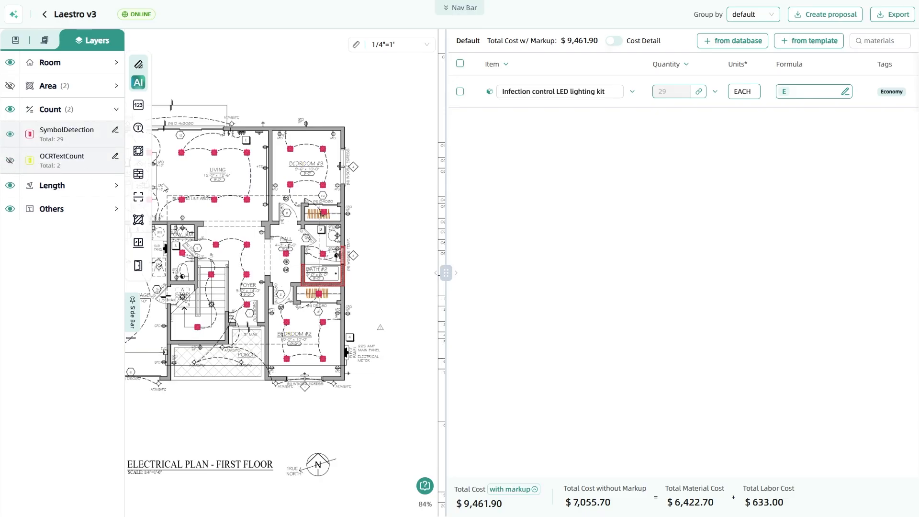
pyautogui.scroll(3, 129, 90)
pyautogui.moveTo(59, 75); pyautogui.dragTo(408, 445)
pyautogui.click(433, 276)
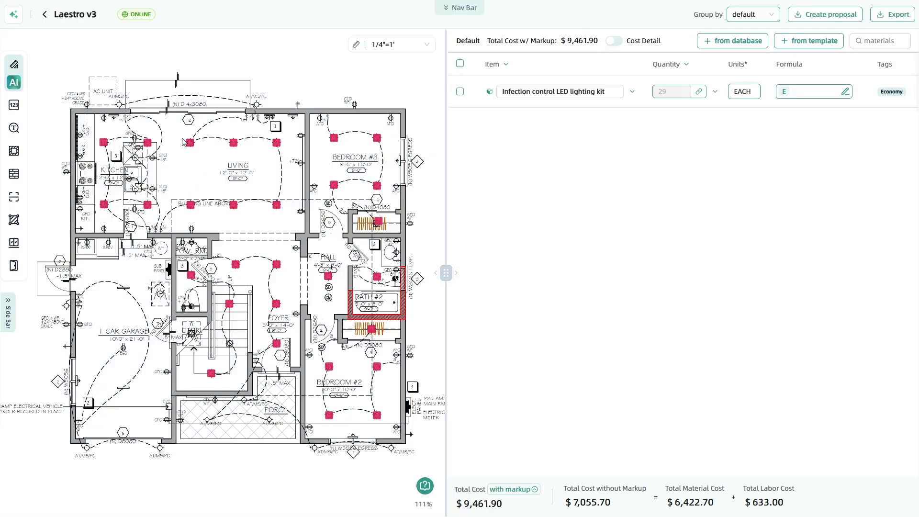
# Collapse the side bar and bring up the drawing scale choices for the first-floor electrical plan
pyautogui.click(8, 309)
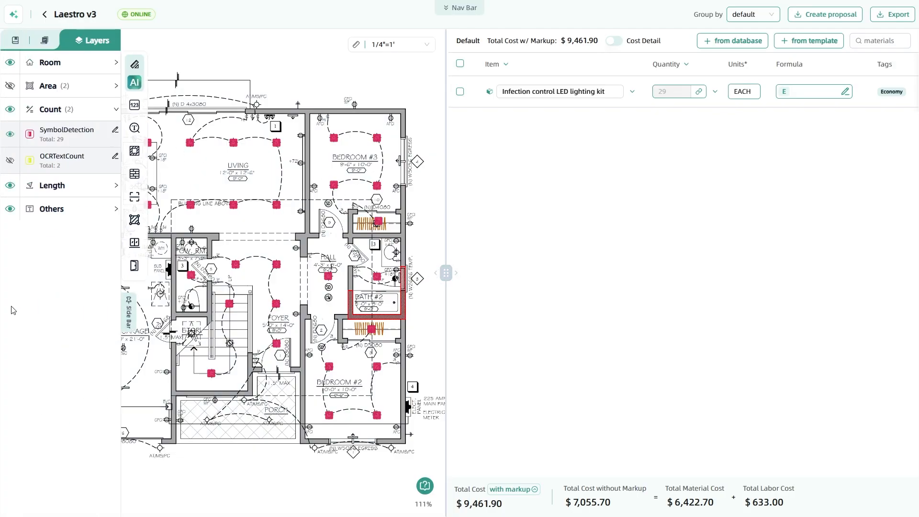
pyautogui.click(18, 42)
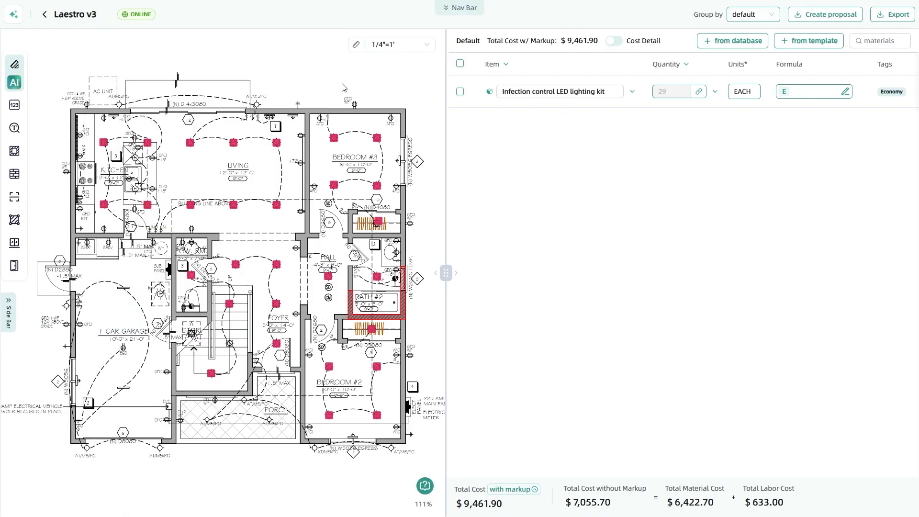
pyautogui.moveTo(337, 87); pyautogui.dragTo(358, 107)
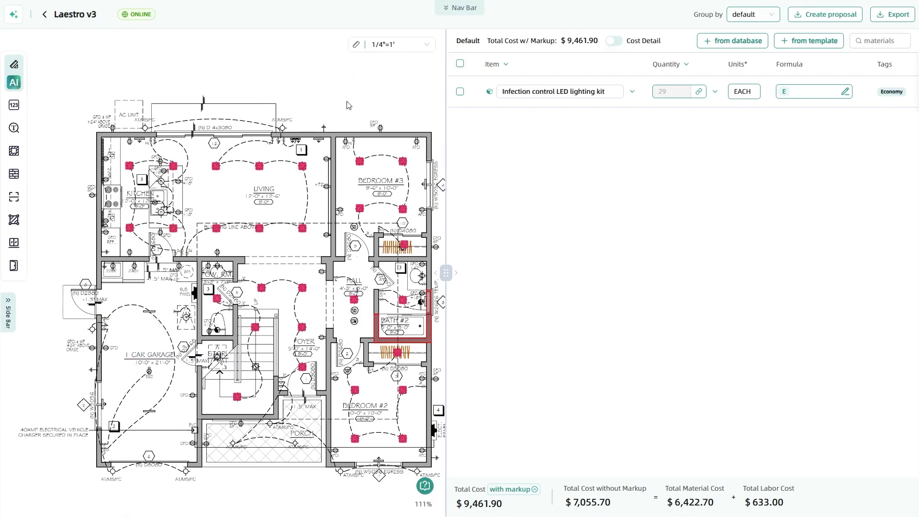
pyautogui.scroll(-1, 358, 107)
pyautogui.click(427, 44)
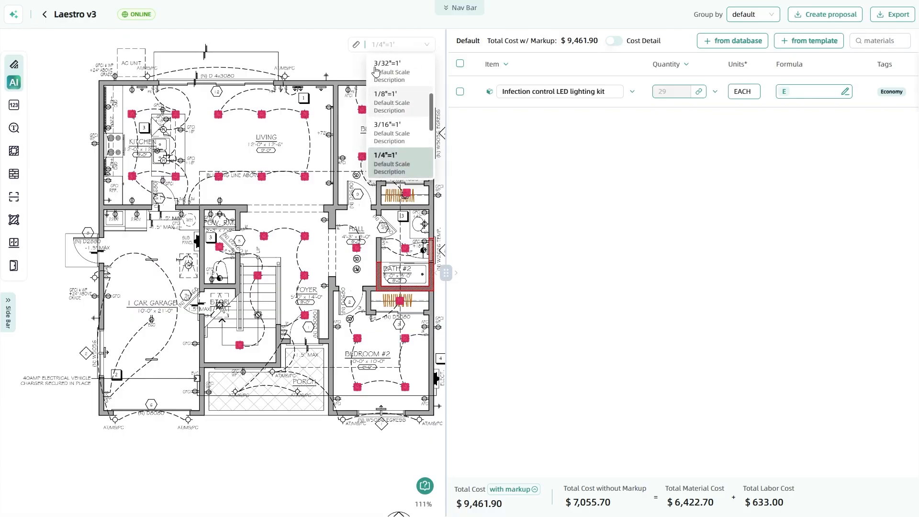
# Examine the scale note under the first-floor electrical plan's title and the title block of sheet E1
pyautogui.moveTo(285, 349)
pyautogui.mouseDown()
pyautogui.moveTo(182, 242)
pyautogui.moveTo(157, 200)
pyautogui.mouseUp()
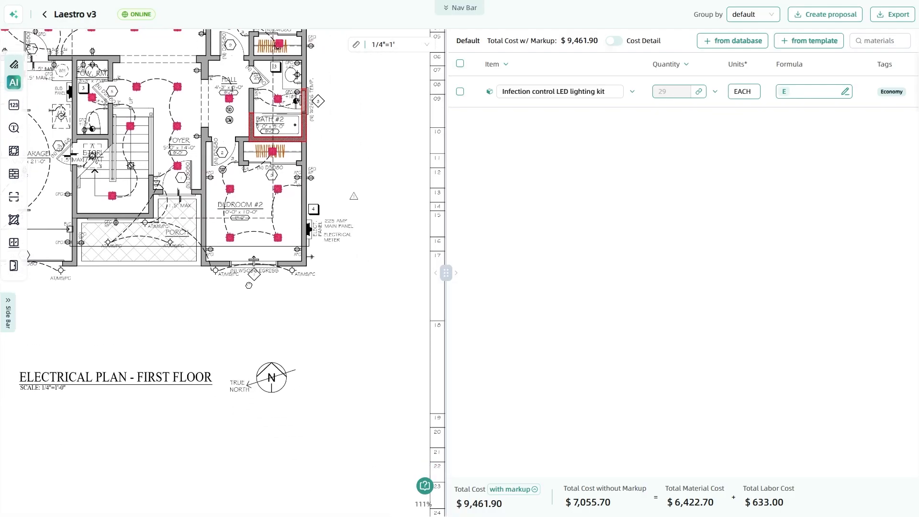
pyautogui.moveTo(345, 345); pyautogui.dragTo(102, 244)
pyautogui.moveTo(231, 359); pyautogui.dragTo(31, 258)
pyautogui.moveTo(366, 385); pyautogui.dragTo(172, 375)
pyautogui.moveTo(346, 301); pyautogui.dragTo(224, 317)
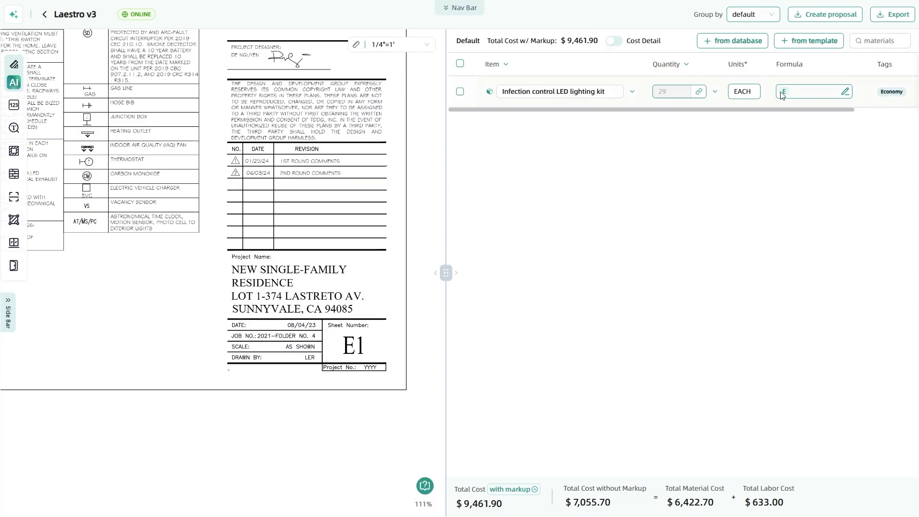
# View the markup breakdown behind the total cost and enlarge the materials table
pyautogui.click(535, 489)
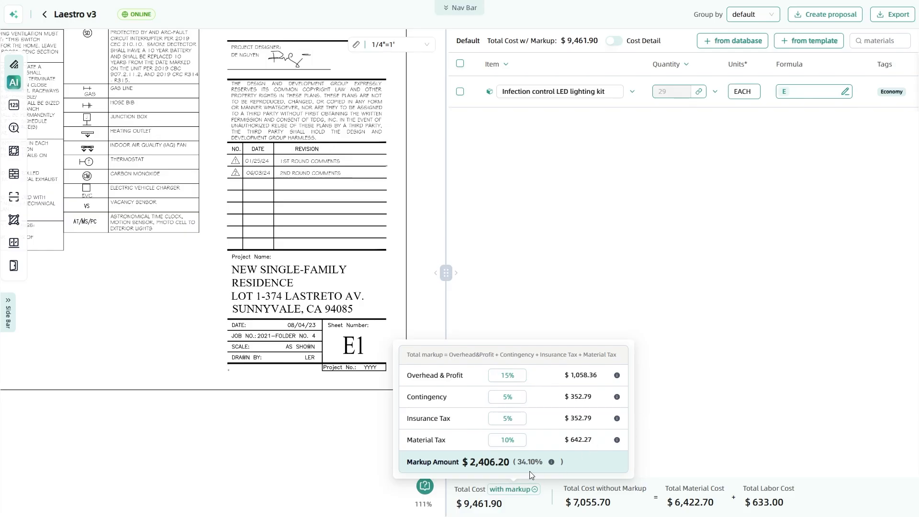
pyautogui.click(721, 462)
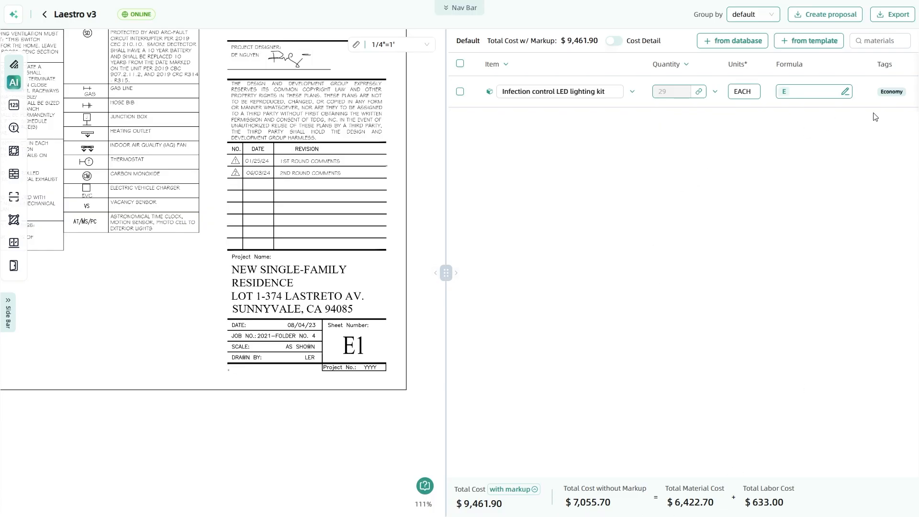
pyautogui.moveTo(446, 273); pyautogui.dragTo(399, 274)
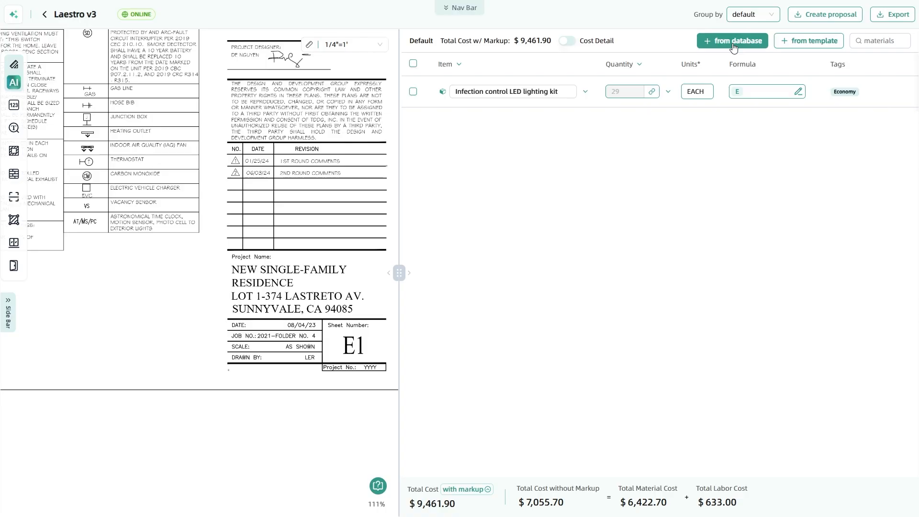
# Open the material database search, widen it, and switch its source to Quotr Data and back to Customer Data
pyautogui.click(733, 42)
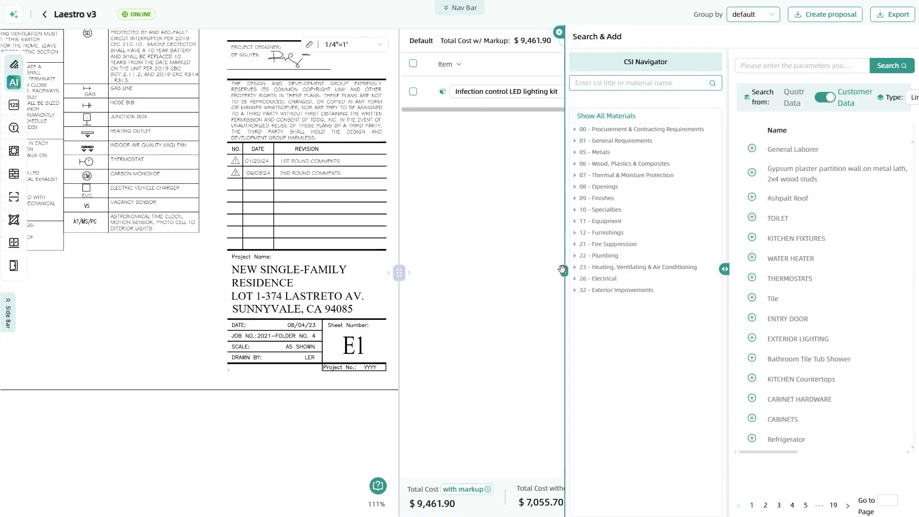
pyautogui.moveTo(564, 271); pyautogui.dragTo(261, 273)
pyautogui.click(551, 97)
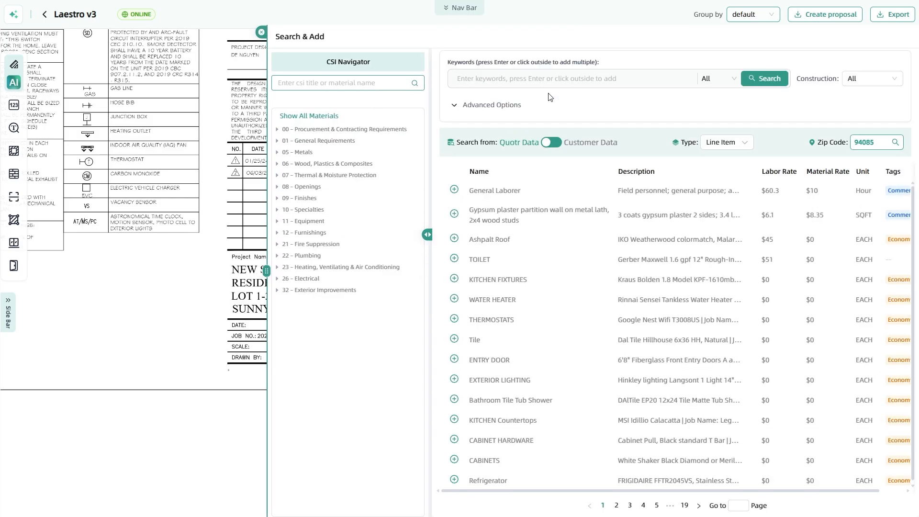
pyautogui.click(552, 143)
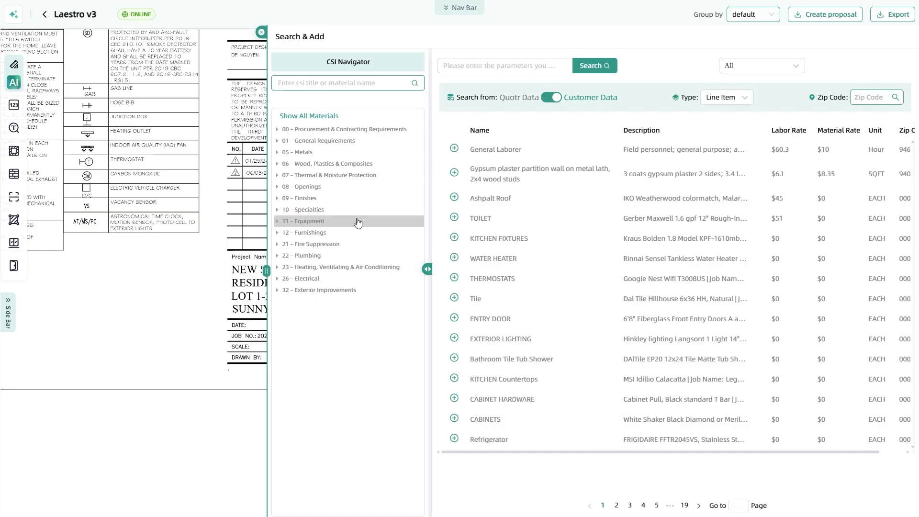
# Add Supply transition from CSI section 00 00 00 - Procurement and Contracting Requirements to the estimate and close the database search
pyautogui.click(314, 130)
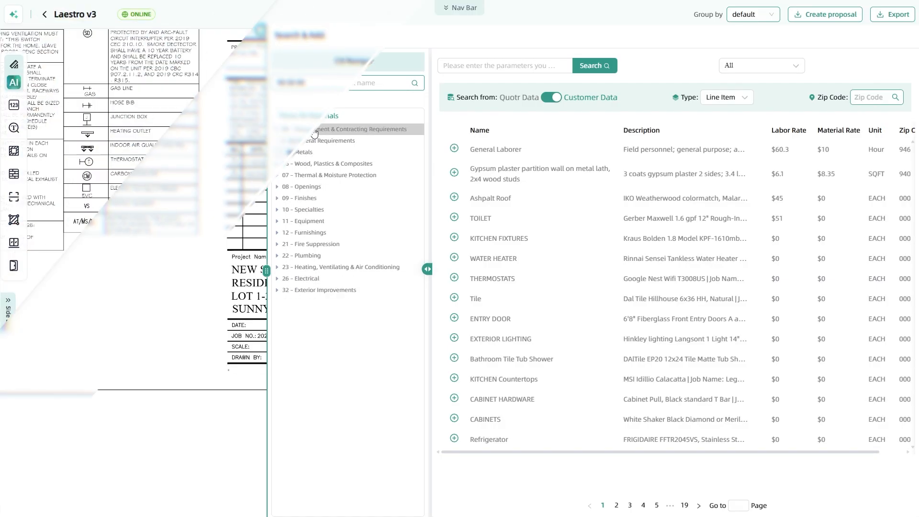
pyautogui.click(466, 149)
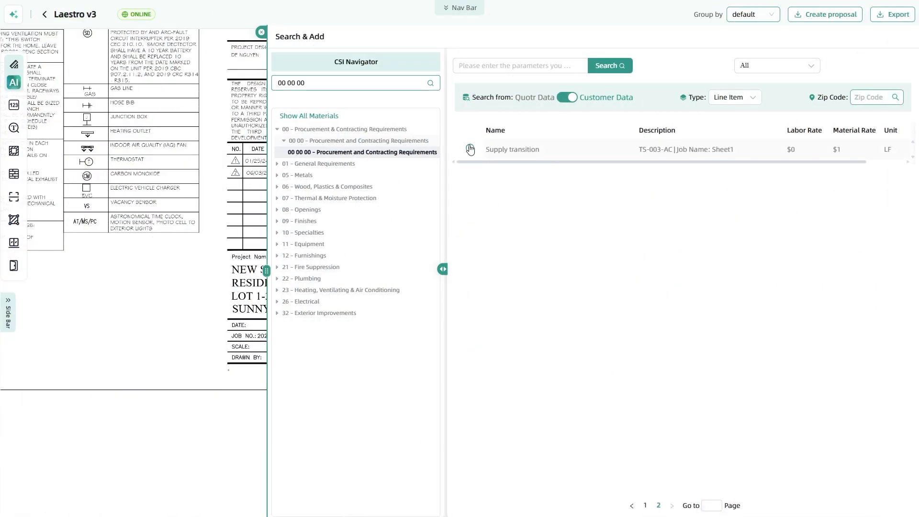
pyautogui.click(261, 32)
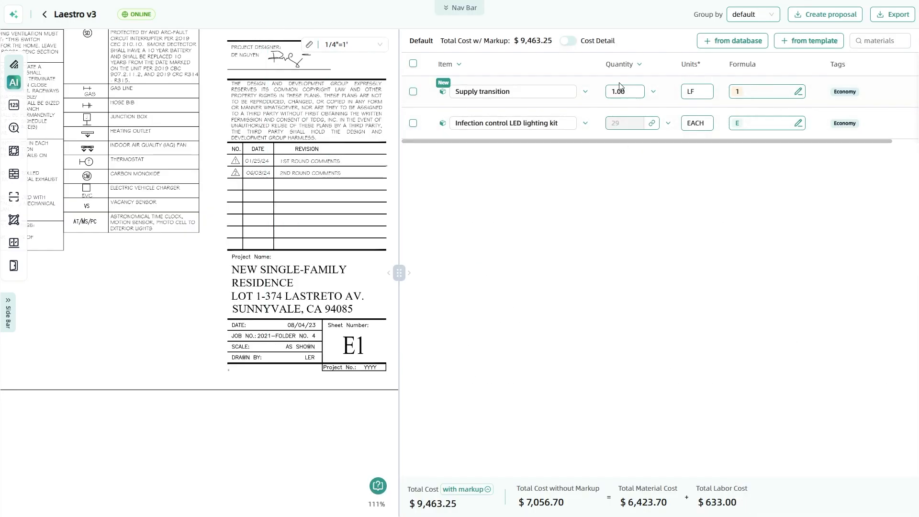
# Show the cost details in an enlarged materials table and inspect the Infection control LED lighting kit's unit material, unit labor and trade
pyautogui.click(571, 41)
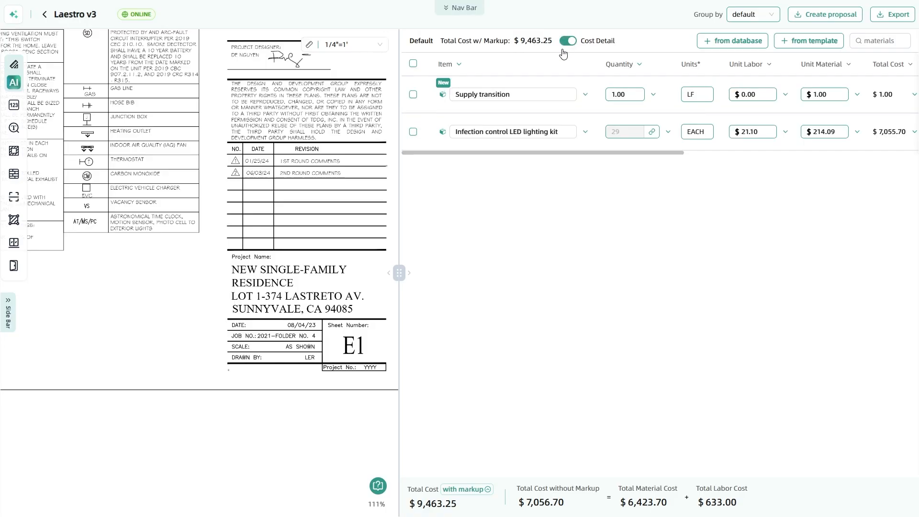
pyautogui.moveTo(399, 259); pyautogui.dragTo(116, 268)
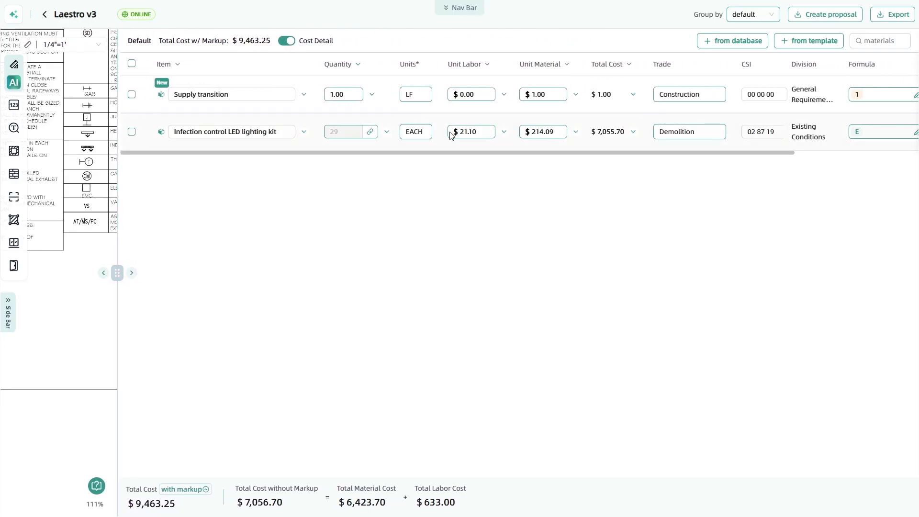
pyautogui.click(570, 138)
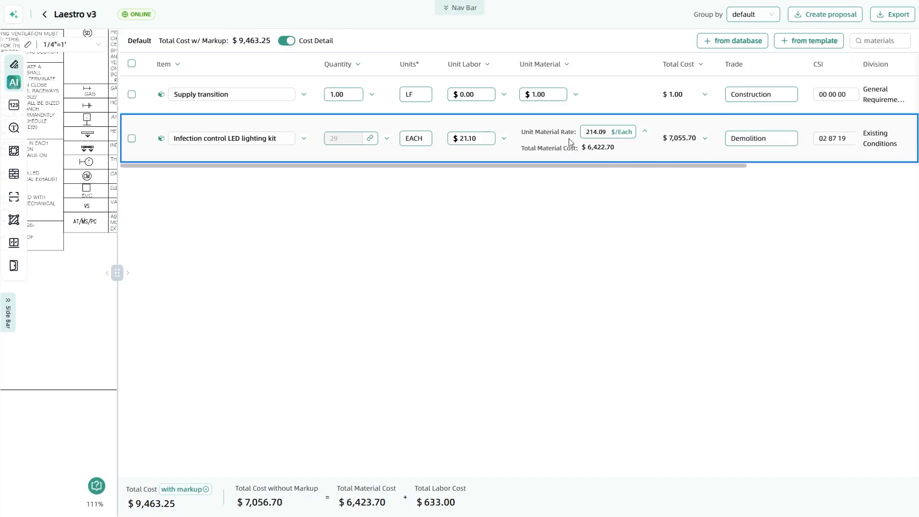
pyautogui.click(644, 132)
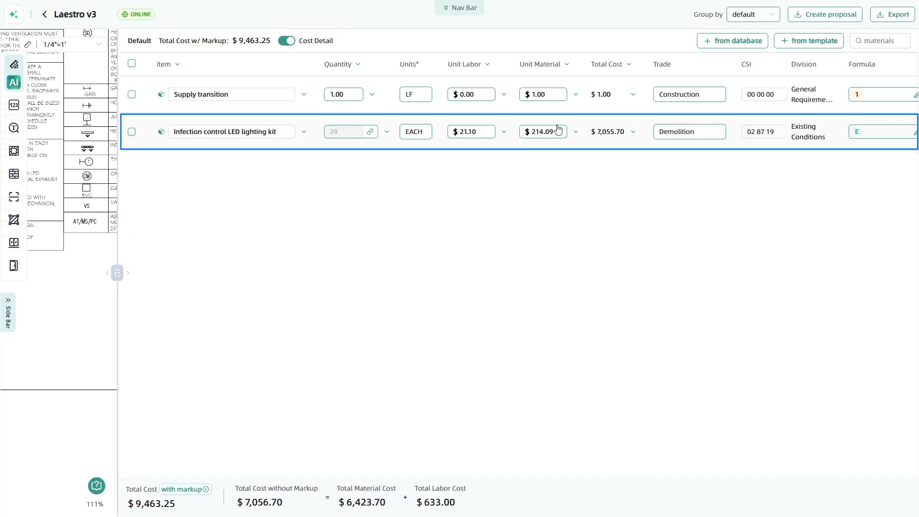
pyautogui.click(501, 136)
pyautogui.click(676, 132)
# Group the estimate by trade to view the Construction and Demolition items, and regroup it by CSI
pyautogui.click(747, 20)
pyautogui.click(743, 50)
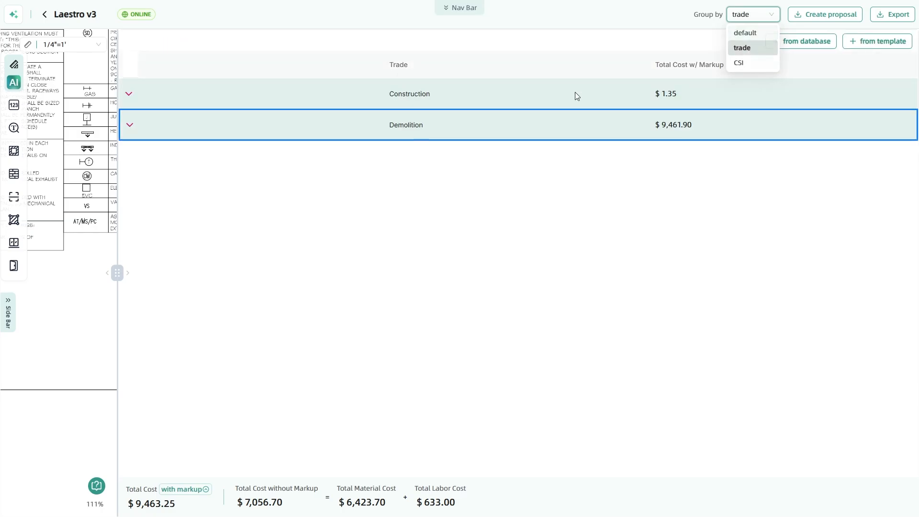
pyautogui.click(129, 94)
pyautogui.click(128, 202)
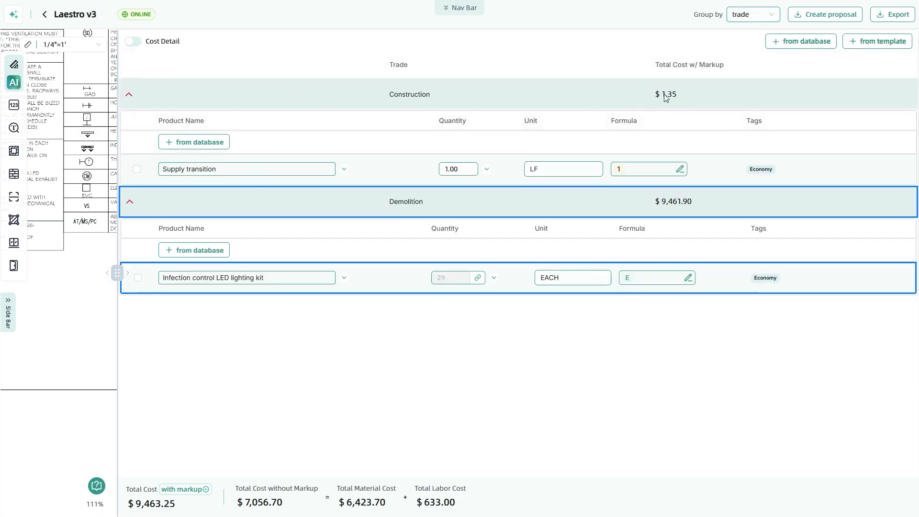
pyautogui.click(759, 18)
pyautogui.click(739, 65)
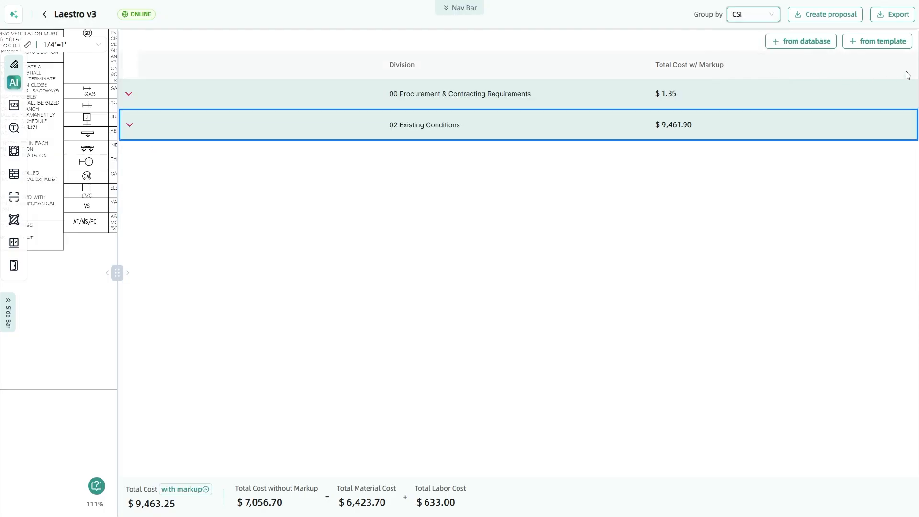
# Review the export settings, covering the Excel types for table export and the PDF options, and close them without exporting
pyautogui.click(894, 18)
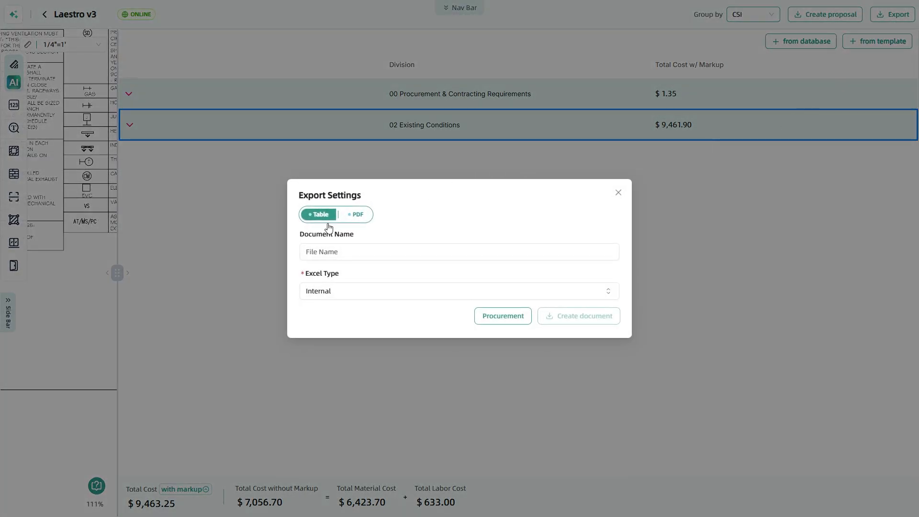
pyautogui.click(338, 291)
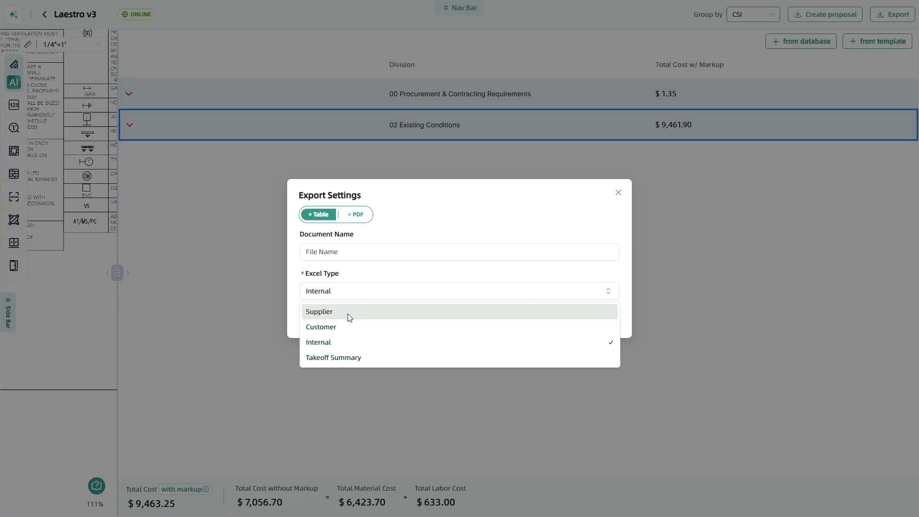
pyautogui.click(354, 215)
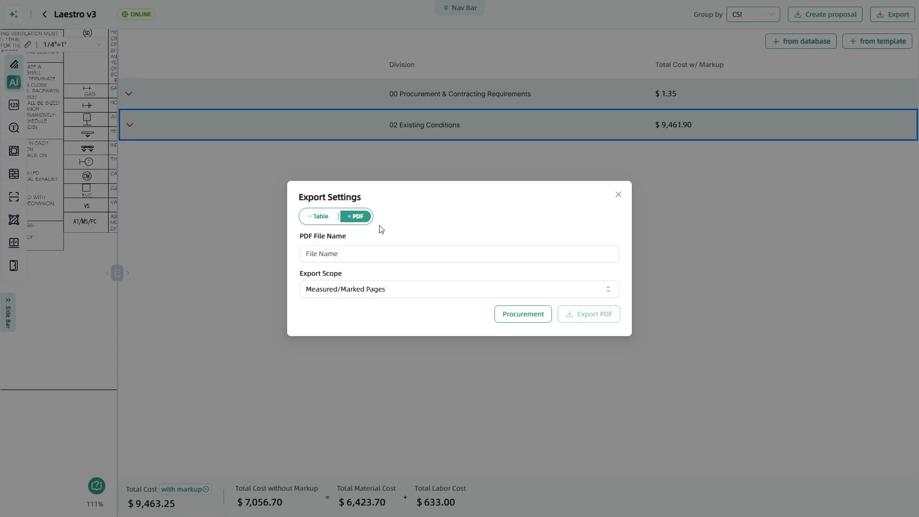
pyautogui.click(618, 194)
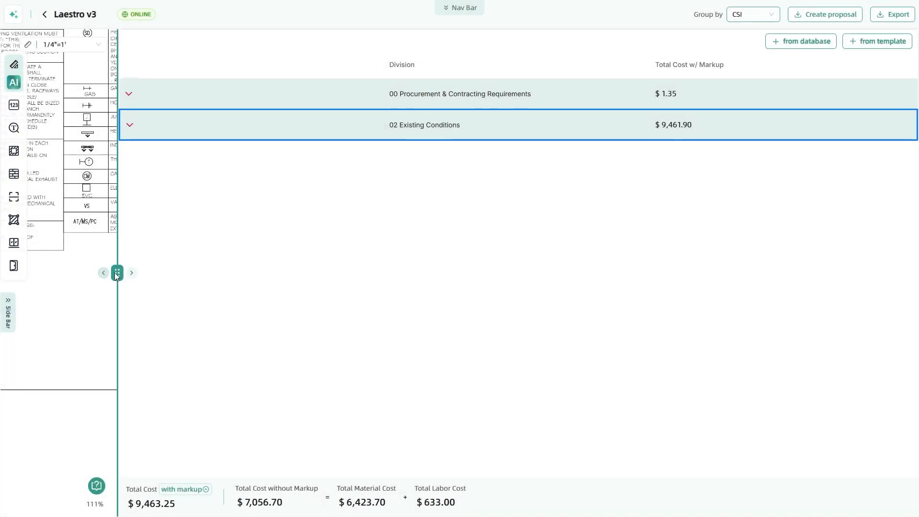
# Enlarge the drawing area and frame the whole first-floor electrical plan in it
pyautogui.click(128, 273)
pyautogui.moveTo(284, 288)
pyautogui.mouseDown()
pyautogui.moveTo(498, 309)
pyautogui.moveTo(397, 360)
pyautogui.moveTo(415, 370)
pyautogui.mouseUp()
pyautogui.scroll(-3, 414, 371)
pyautogui.scroll(-6, 354, 322)
pyautogui.moveTo(322, 298); pyautogui.dragTo(498, 363)
pyautogui.scroll(-1, 286, 313)
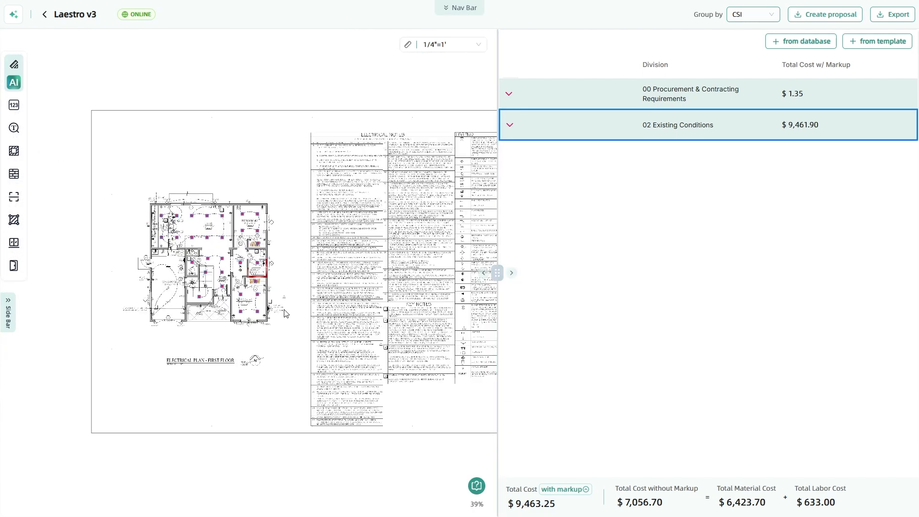
pyautogui.moveTo(225, 259); pyautogui.dragTo(272, 265)
pyautogui.scroll(6, 271, 264)
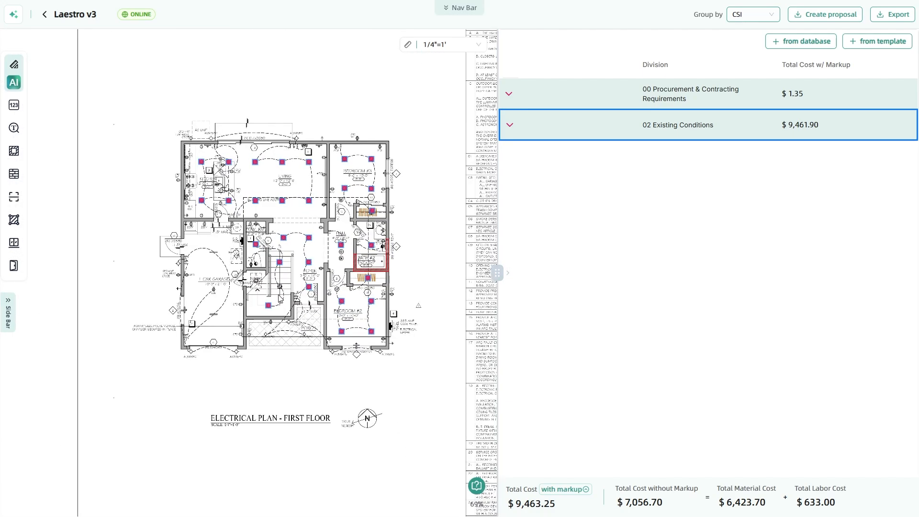